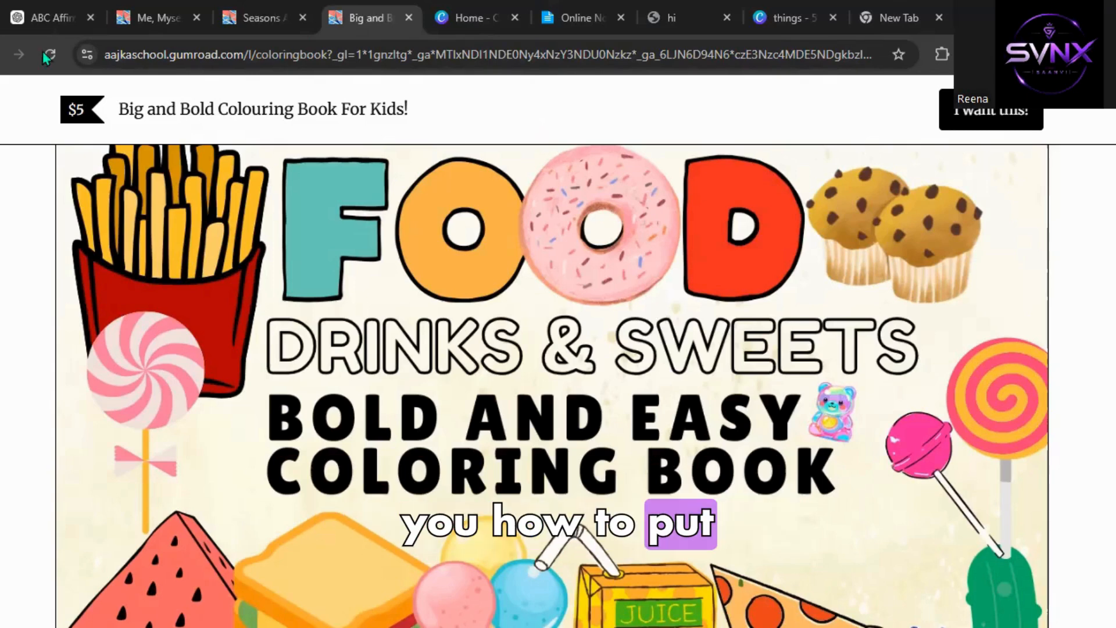
Switch to the ChatGPT tab and read through the ABC coloring booklet eBook prompt.
click(60, 5)
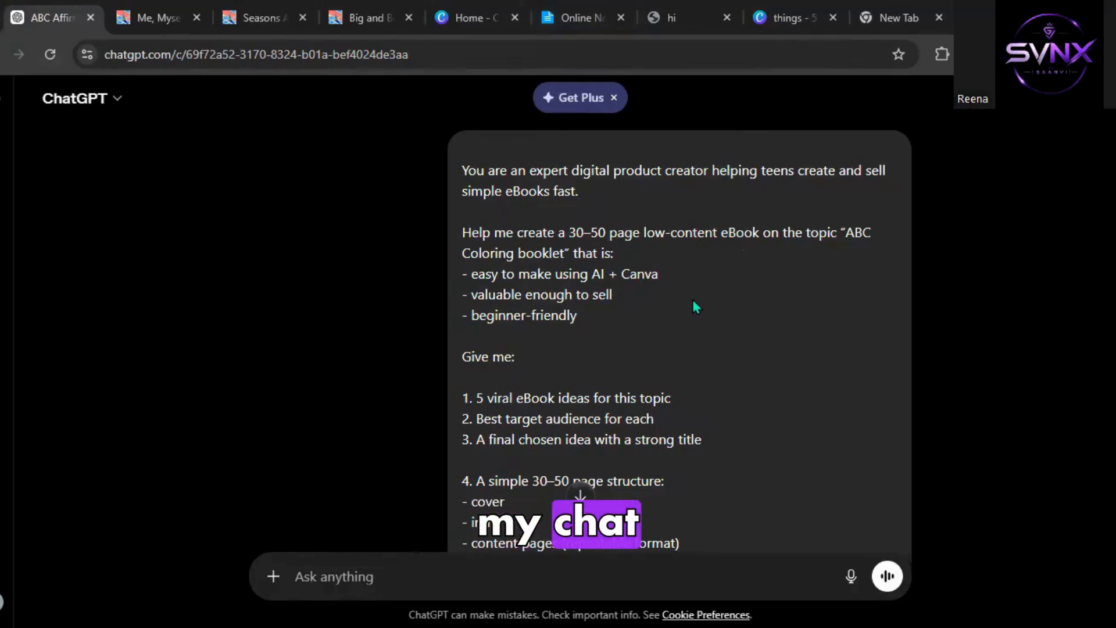
scroll(388, 252, down, 2)
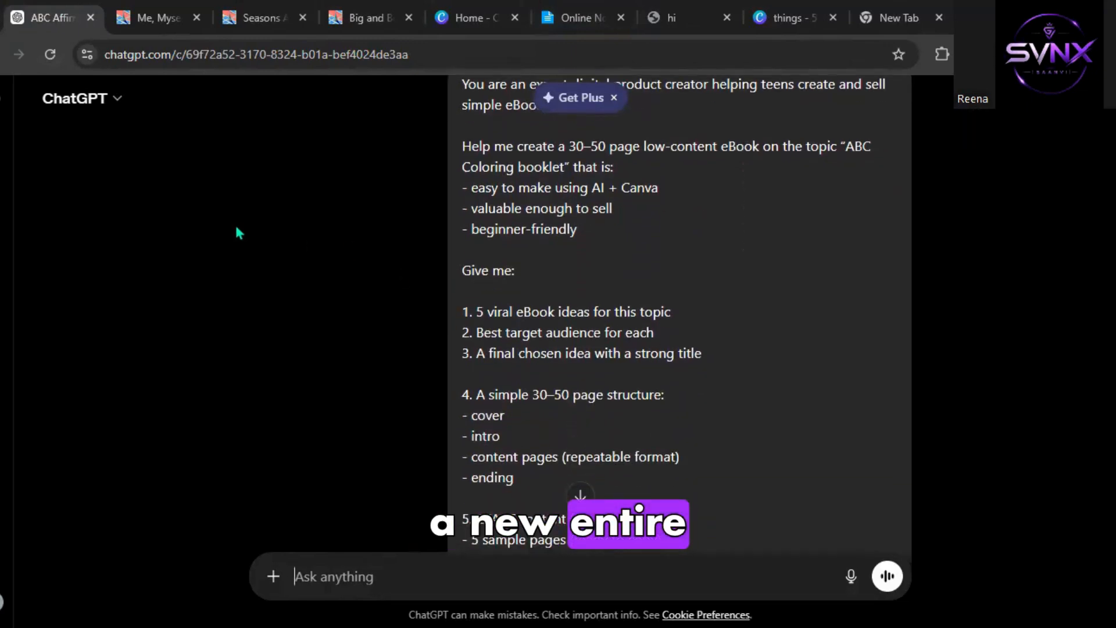
scroll(260, 248, up, 2)
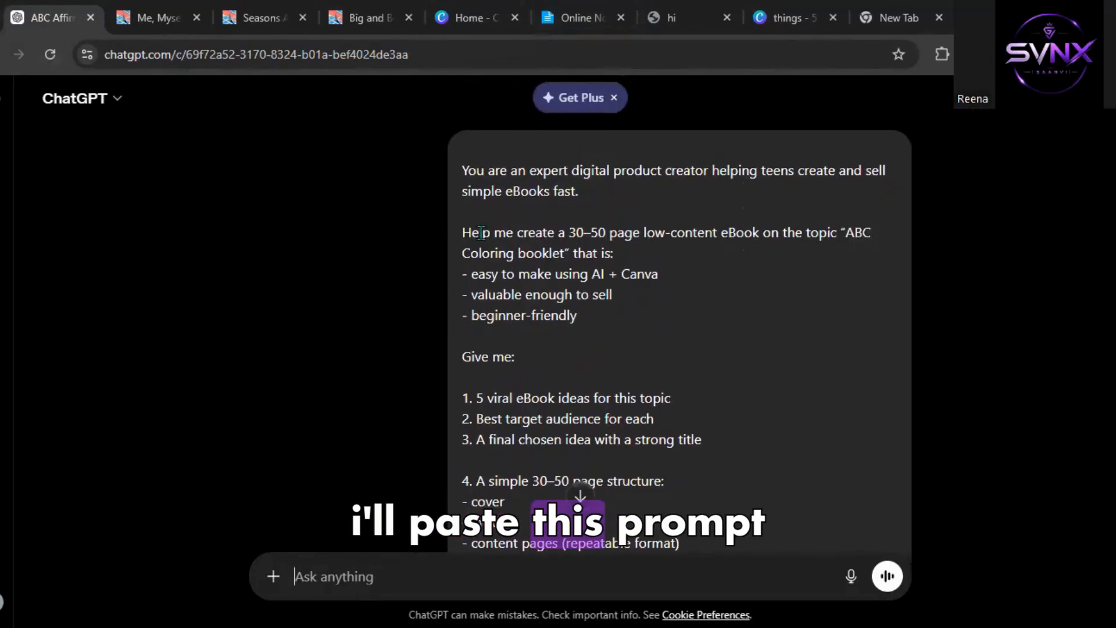
scroll(481, 232, down, 10)
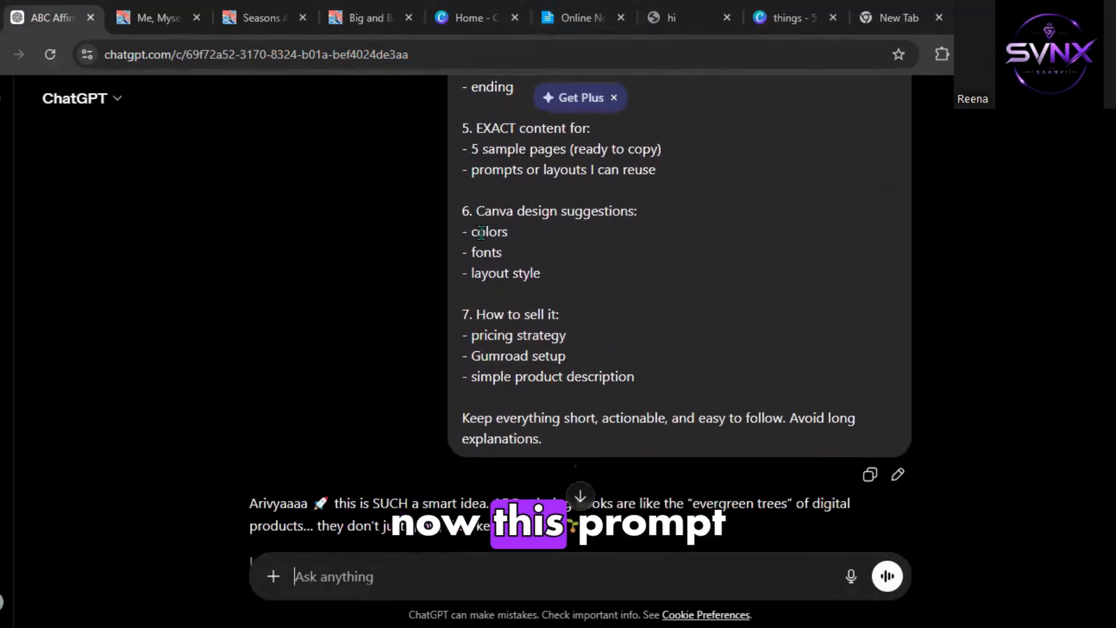
scroll(482, 233, up, 10)
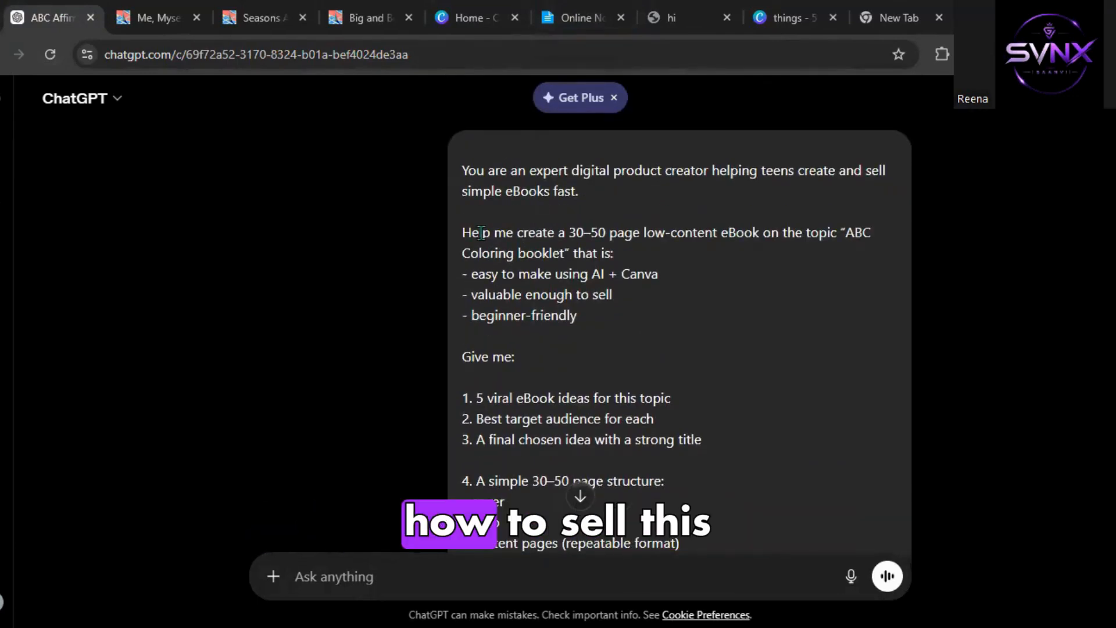
scroll(481, 232, down, 2)
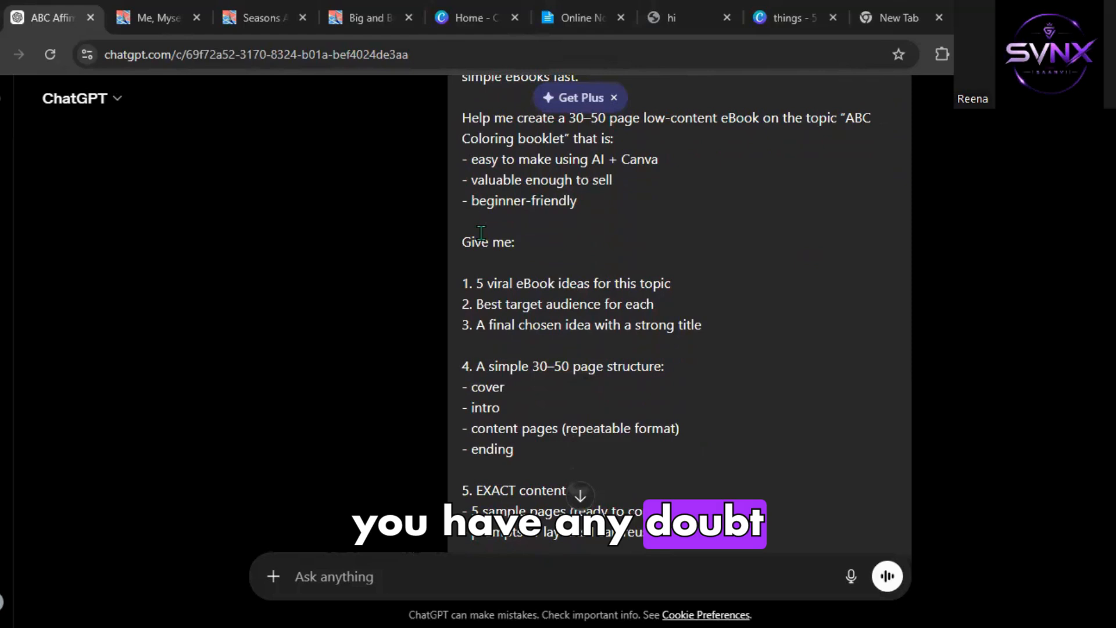
scroll(481, 233, down, 4)
scroll(481, 233, up, 1)
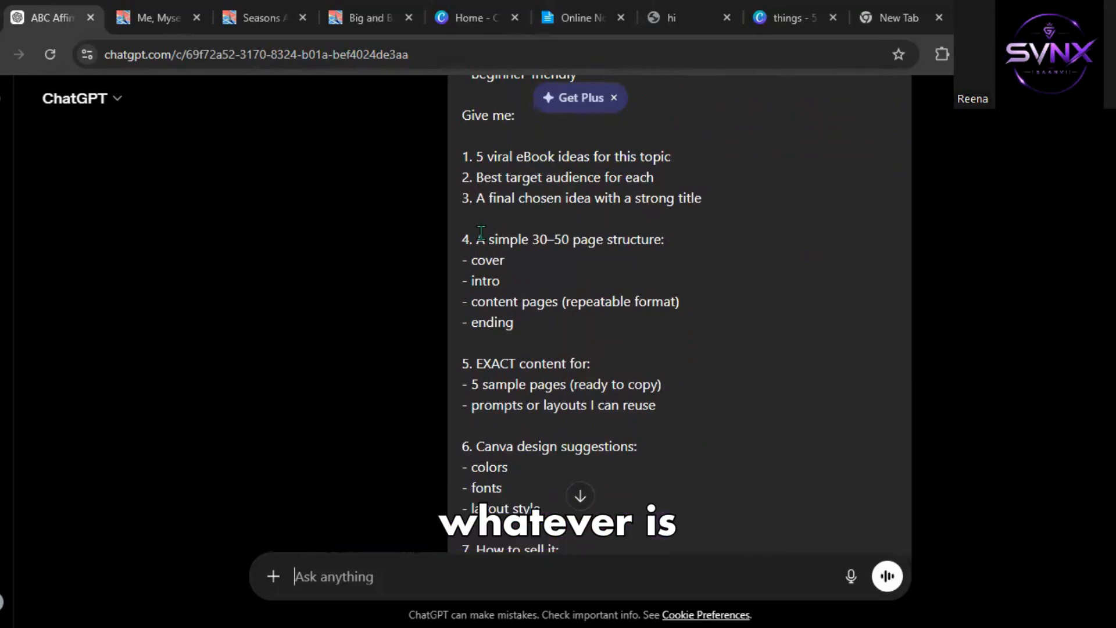
scroll(455, 262, down, 3)
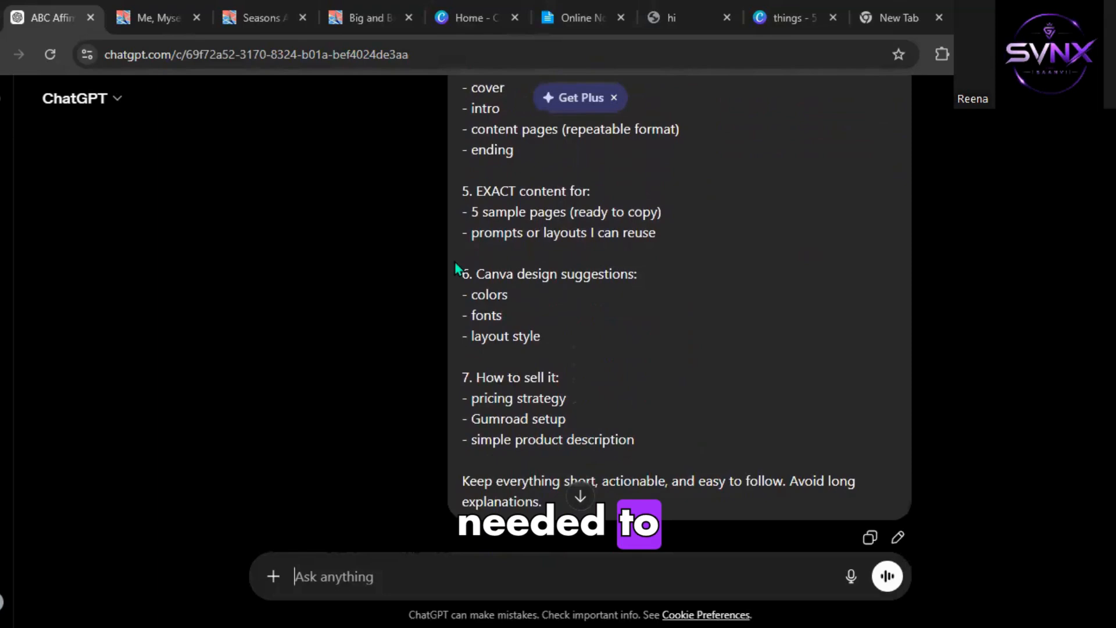
scroll(454, 262, down, 5)
scroll(454, 261, up, 12)
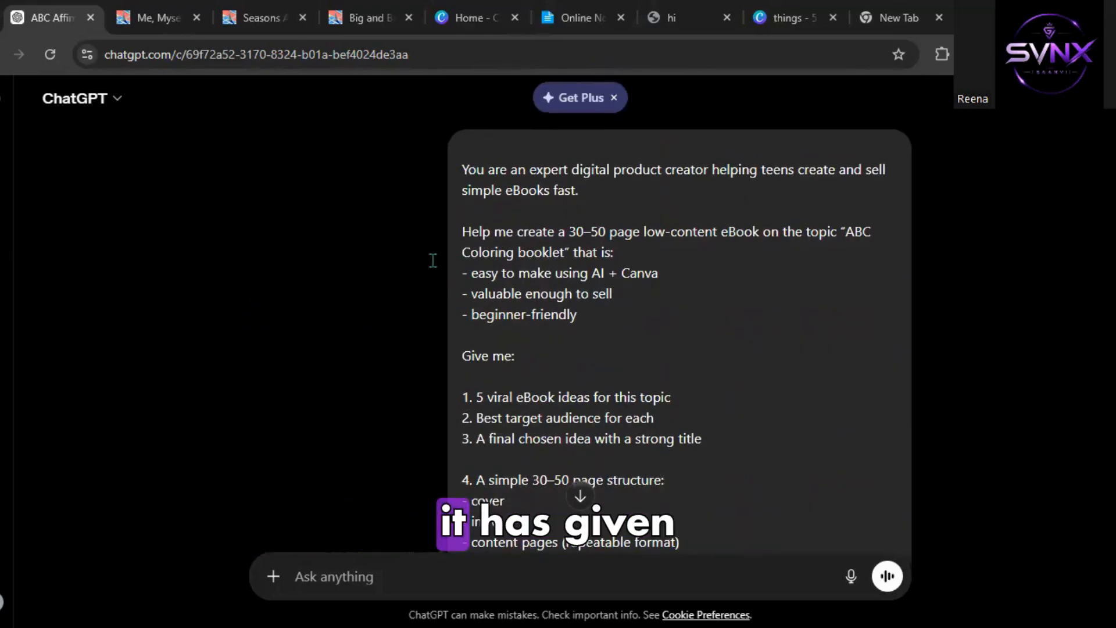
Review ChatGPT's answer: the eBook ideas, the best idea, the title and the page structure.
scroll(433, 243, down, 20)
scroll(433, 261, down, 1)
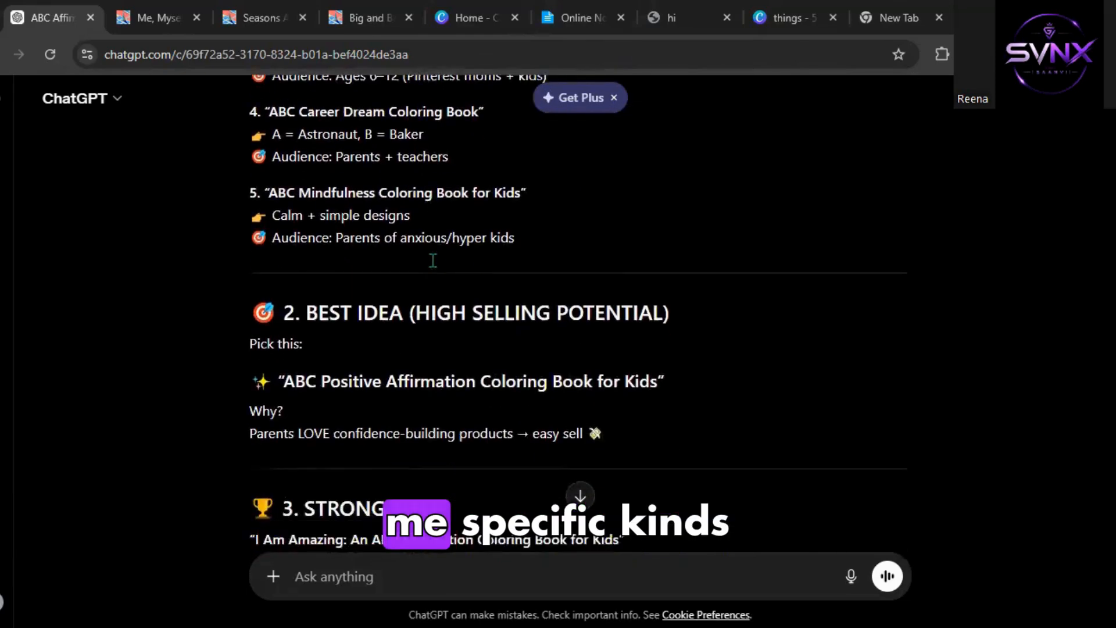
scroll(433, 261, up, 7)
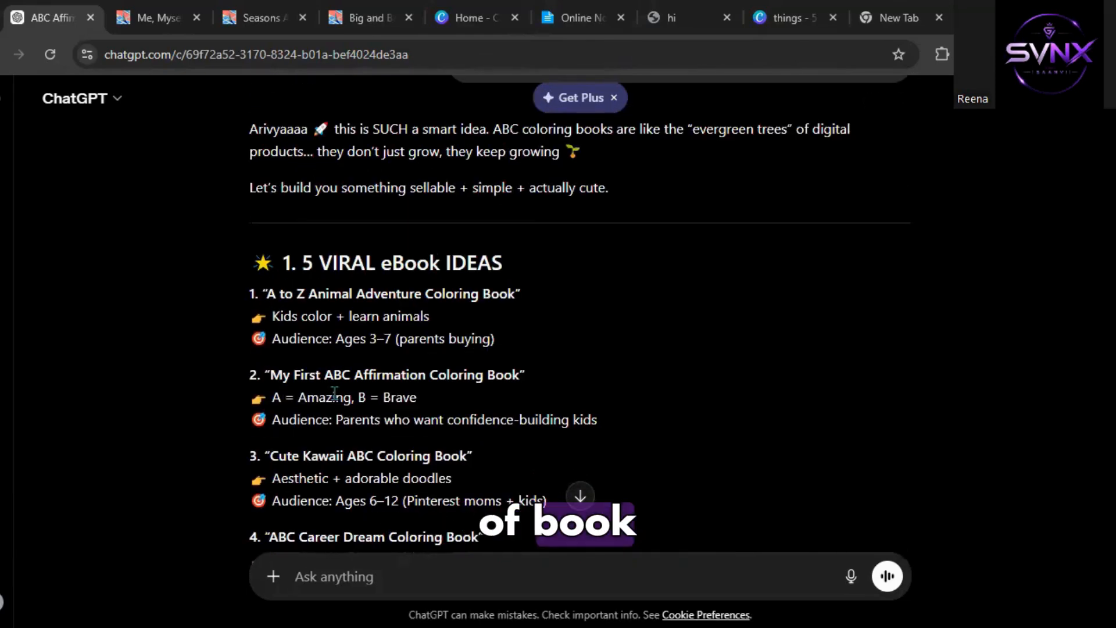
scroll(335, 394, down, 2)
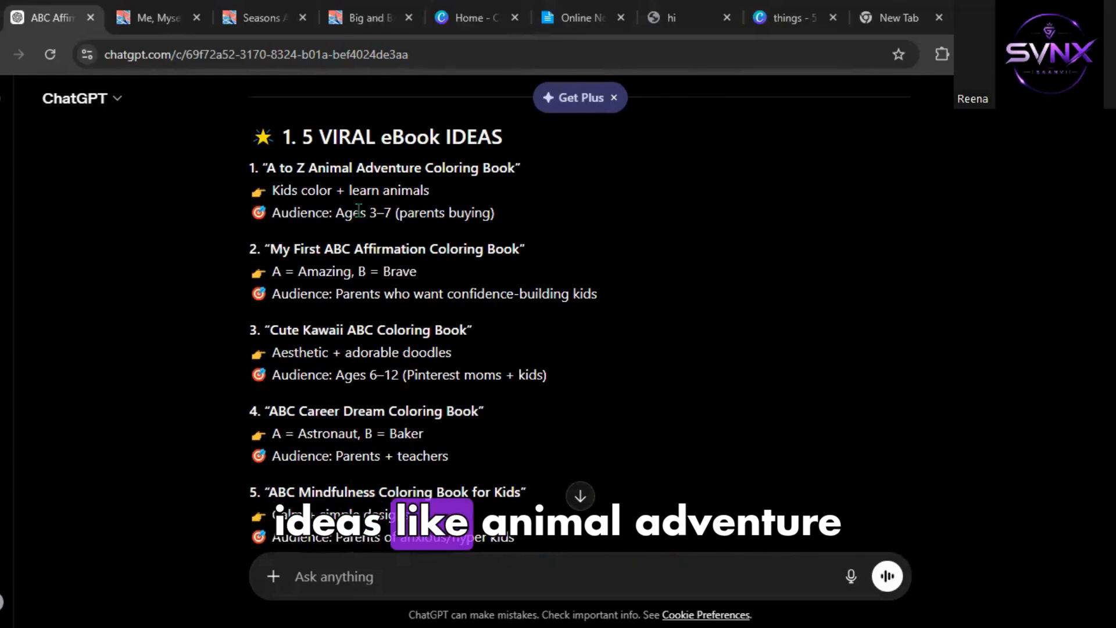
scroll(282, 207, down, 1)
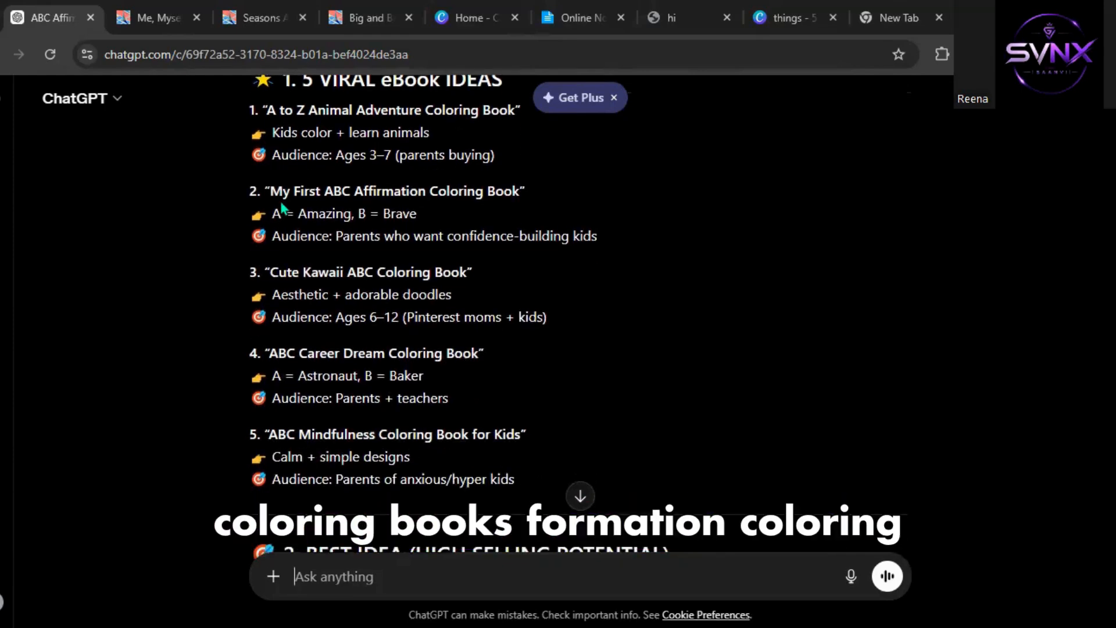
scroll(281, 207, down, 2)
scroll(280, 206, down, 1)
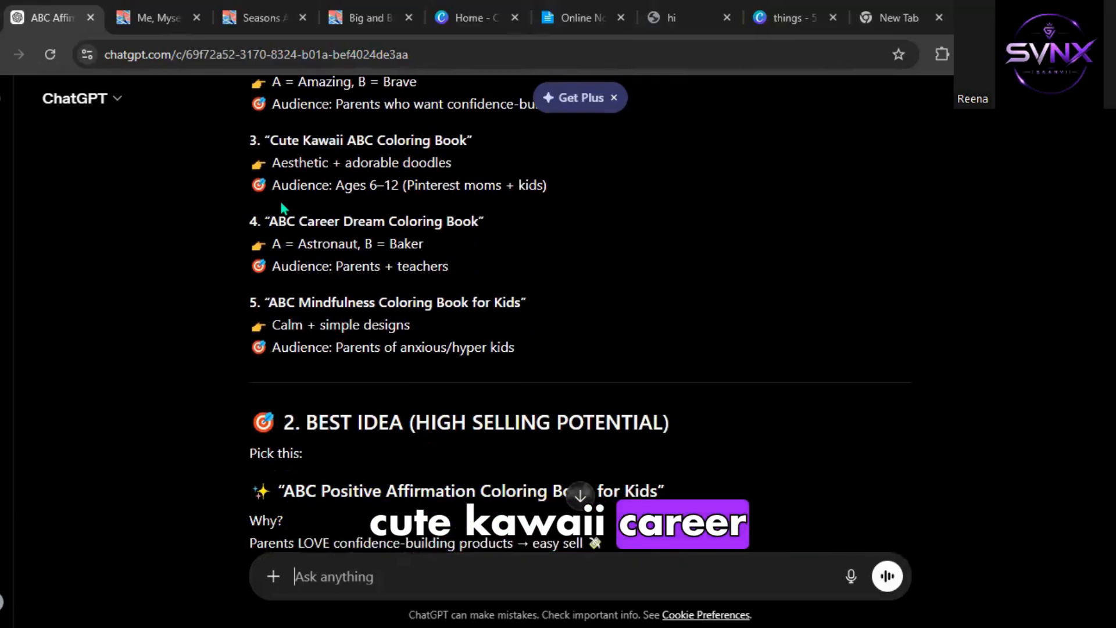
scroll(282, 205, down, 4)
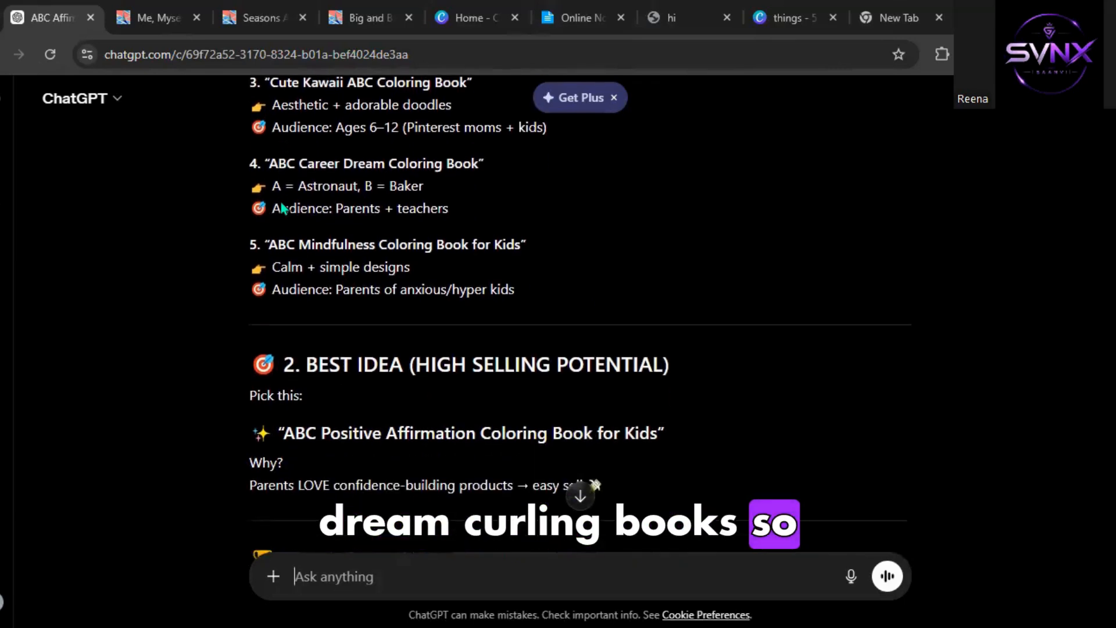
scroll(282, 202, down, 4)
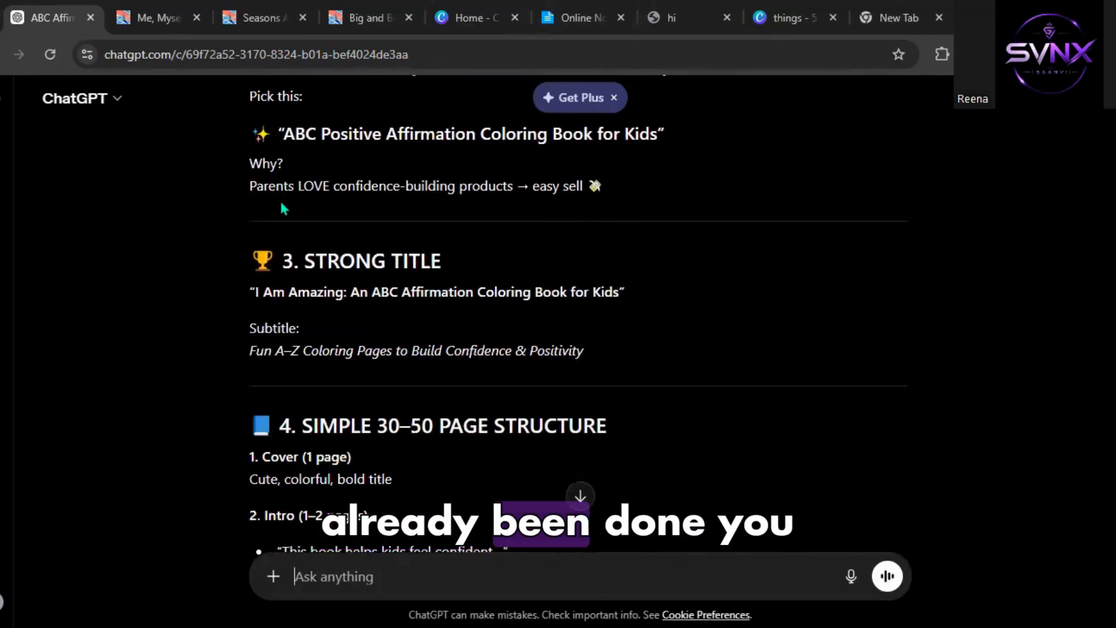
scroll(298, 202, down, 4)
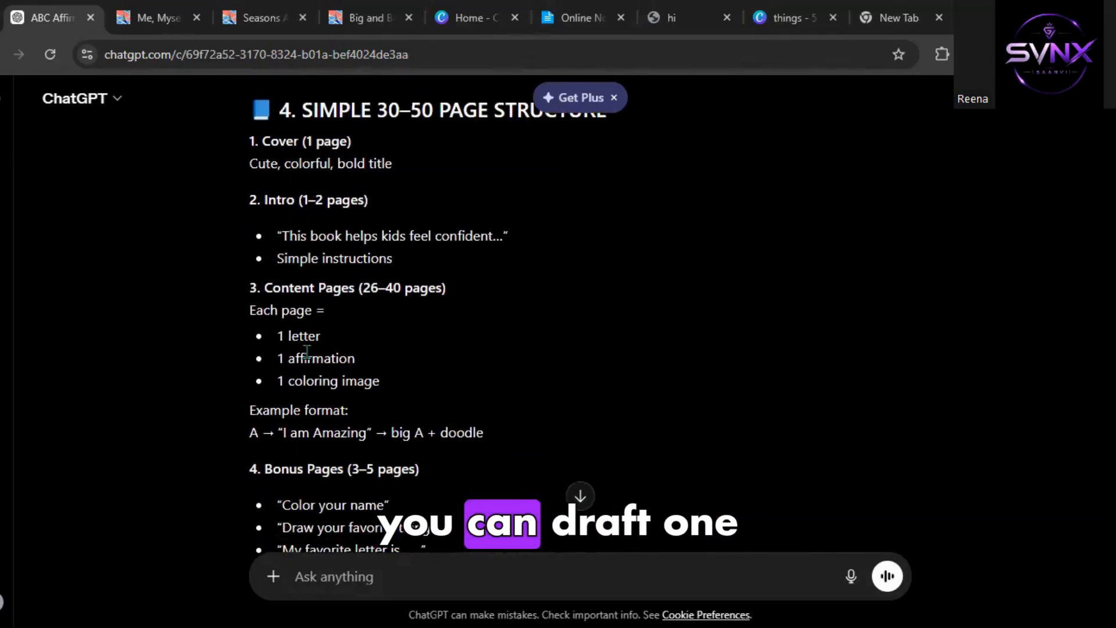
In the Canva tab, search the design types for book and create a new Book Cover design.
click(470, 18)
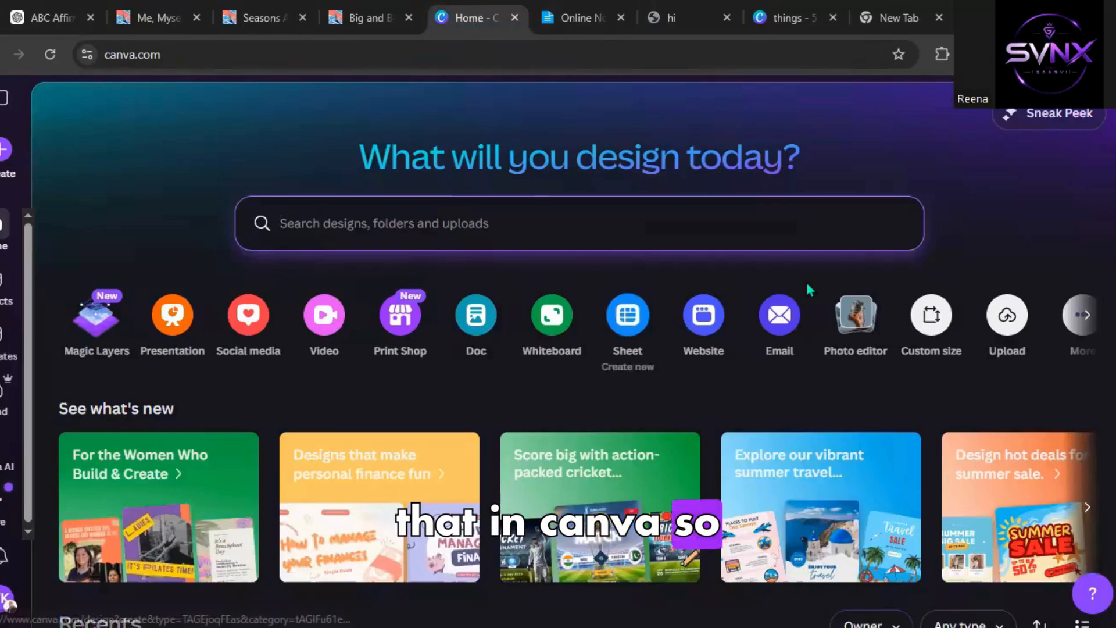
click(944, 312)
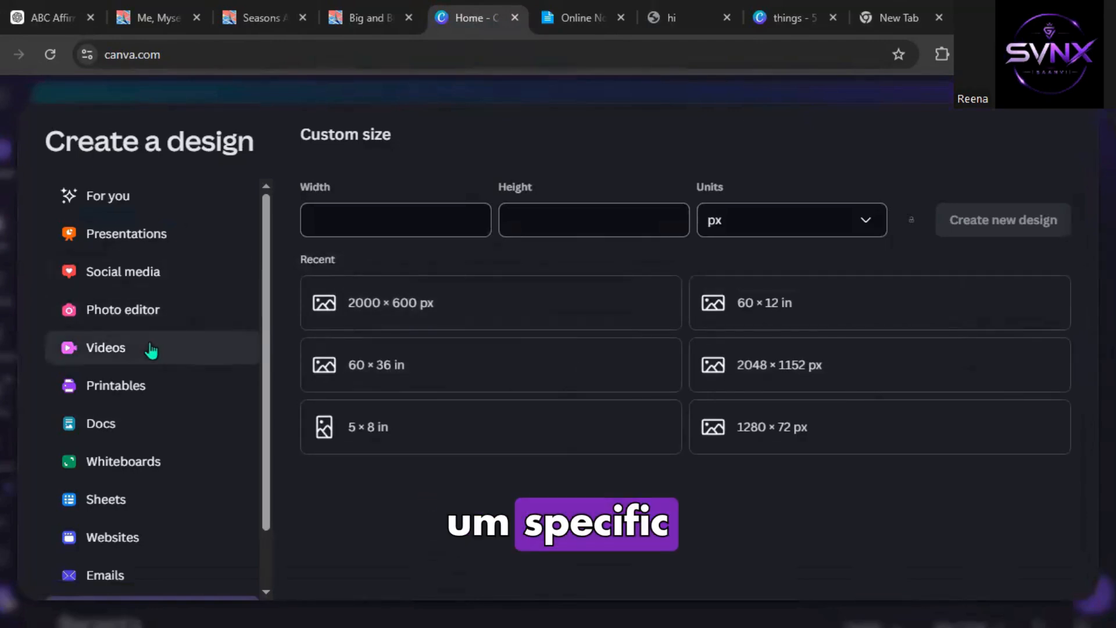
scroll(151, 350, down, 1)
scroll(152, 350, up, 1)
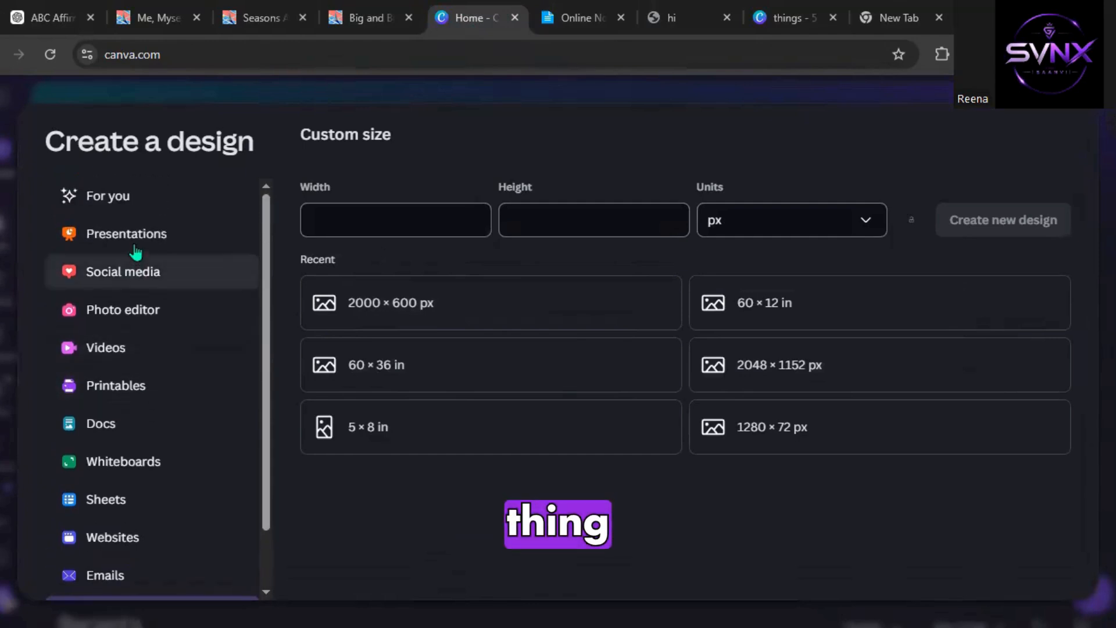
scroll(124, 356, down, 1)
scroll(123, 356, up, 1)
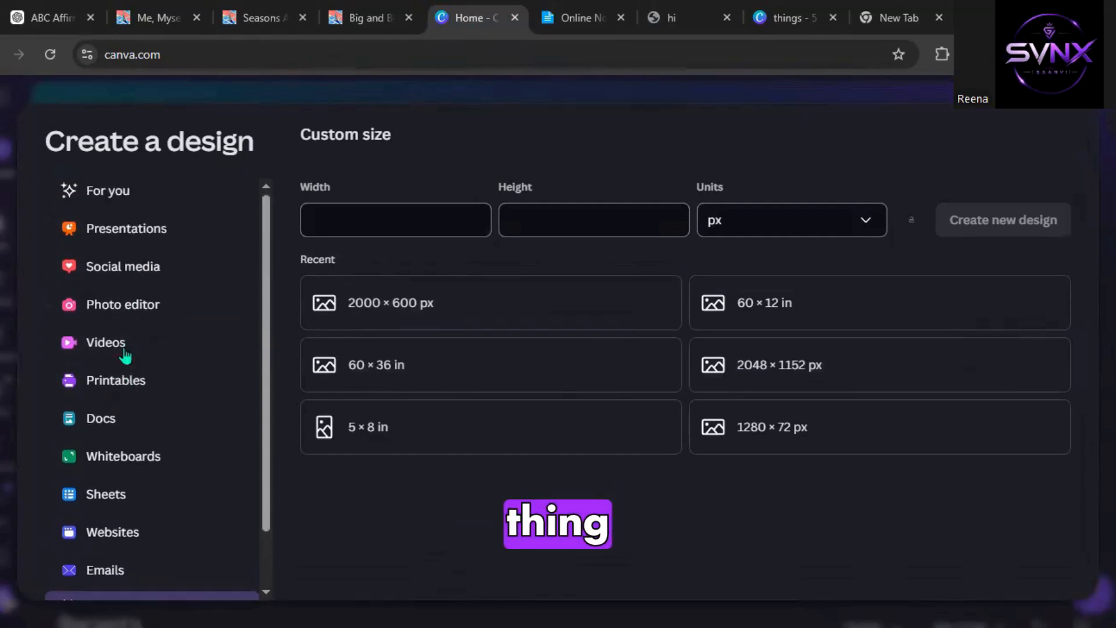
click(149, 207)
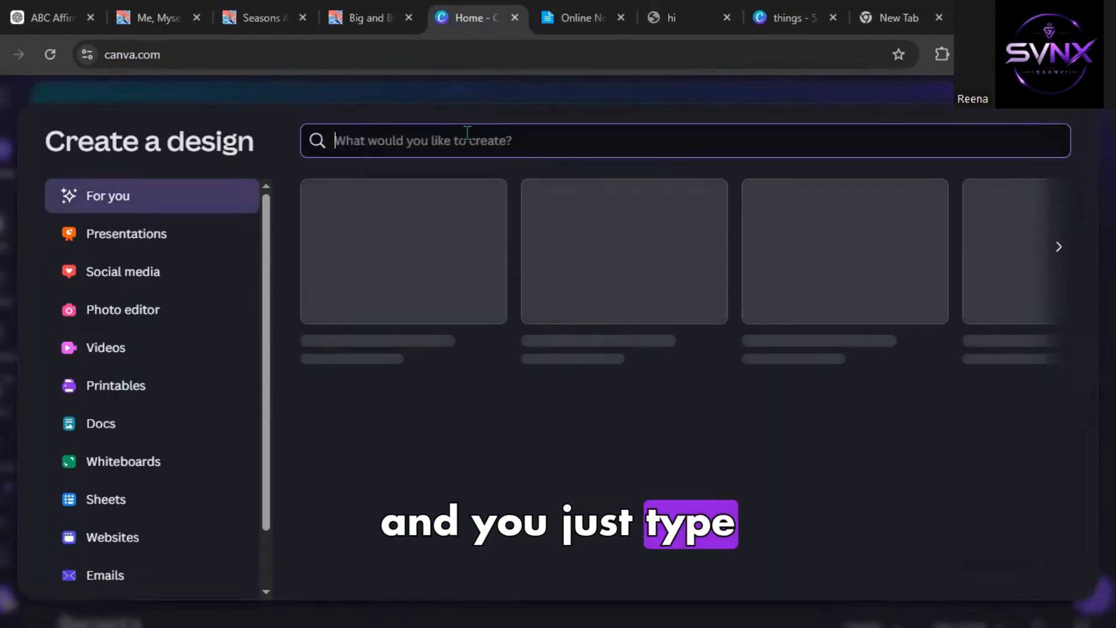
text(book)
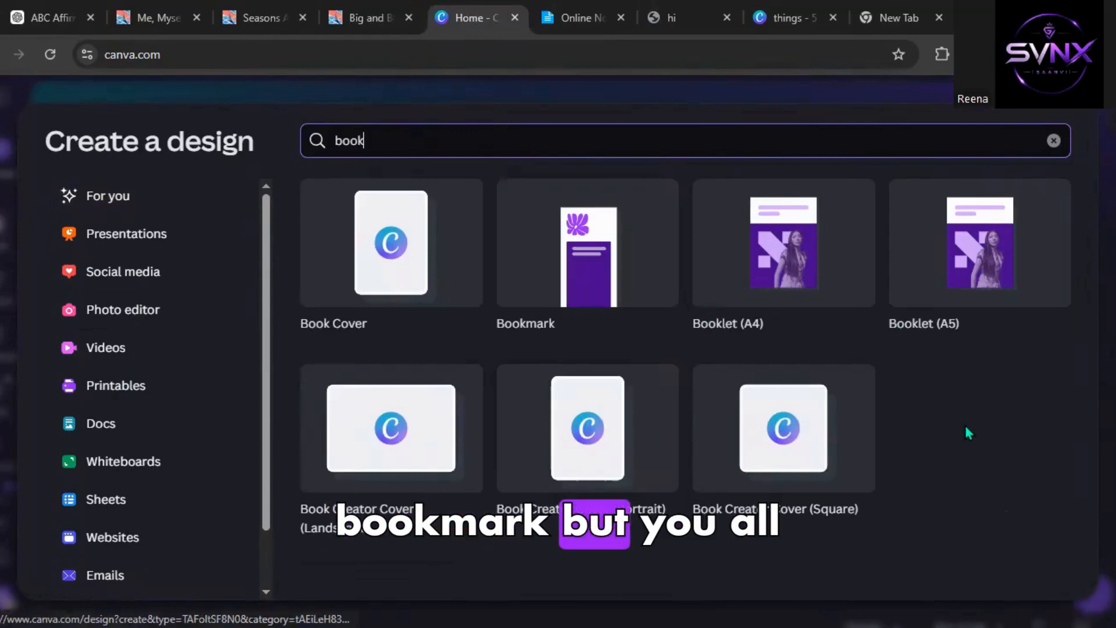
click(364, 251)
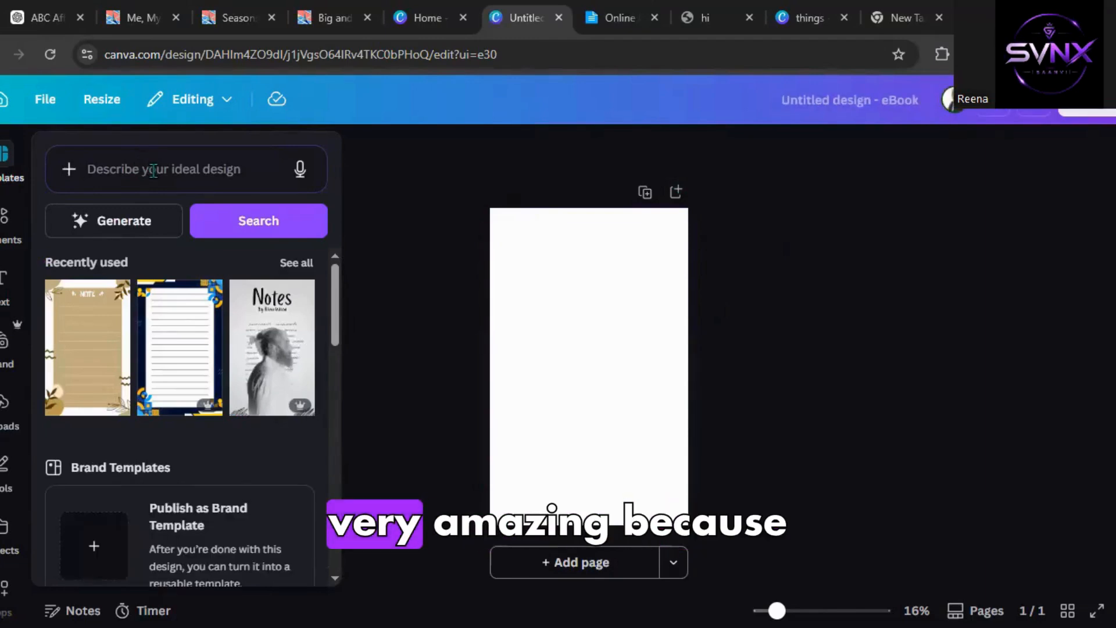
Search the templates for abc coloring book.
scroll(140, 282, down, 4)
scroll(140, 282, down, 4)
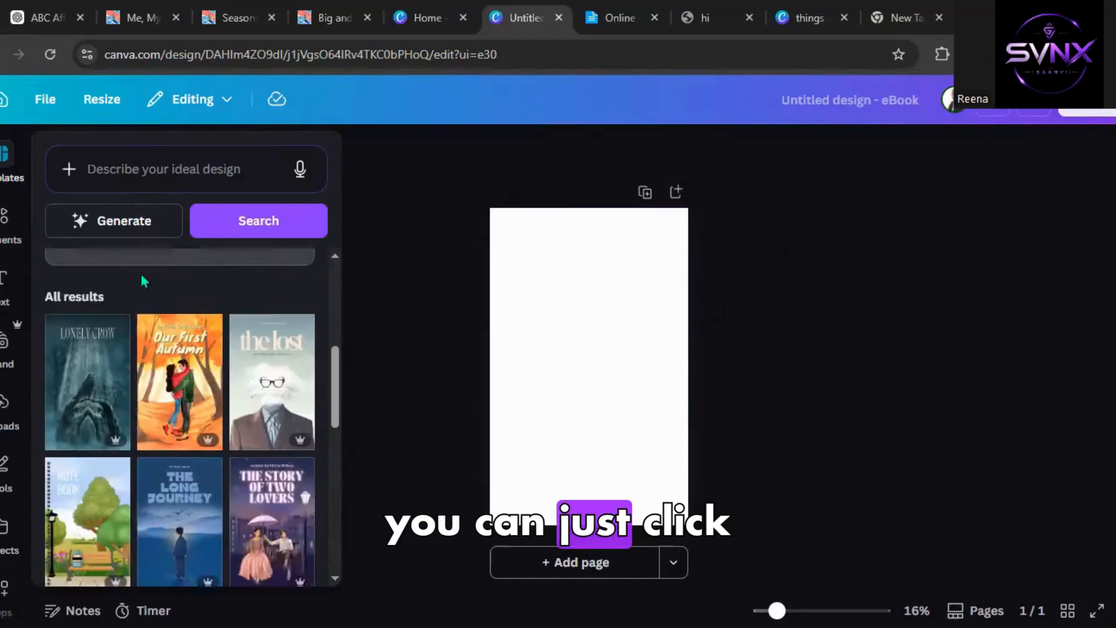
scroll(130, 461, down, 3)
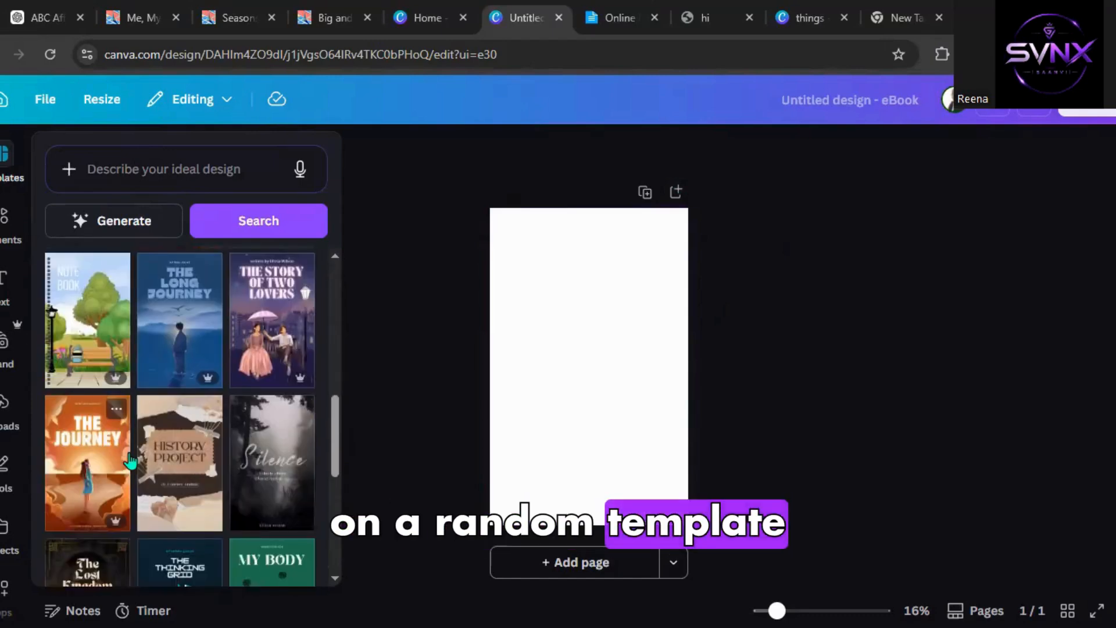
scroll(131, 461, down, 3)
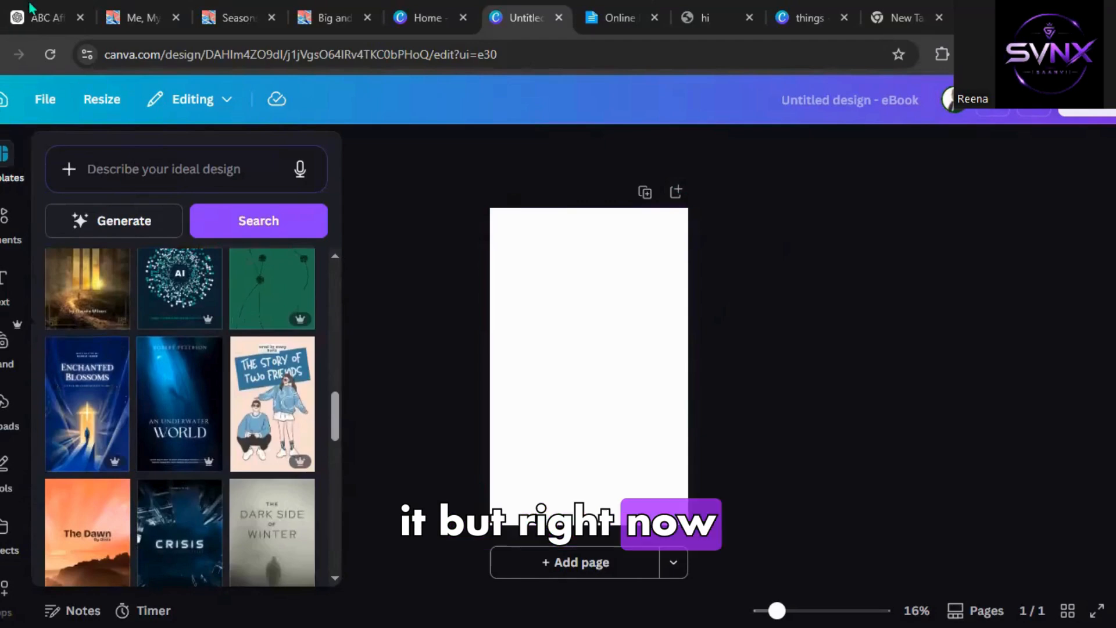
click(175, 154)
text(abc co)
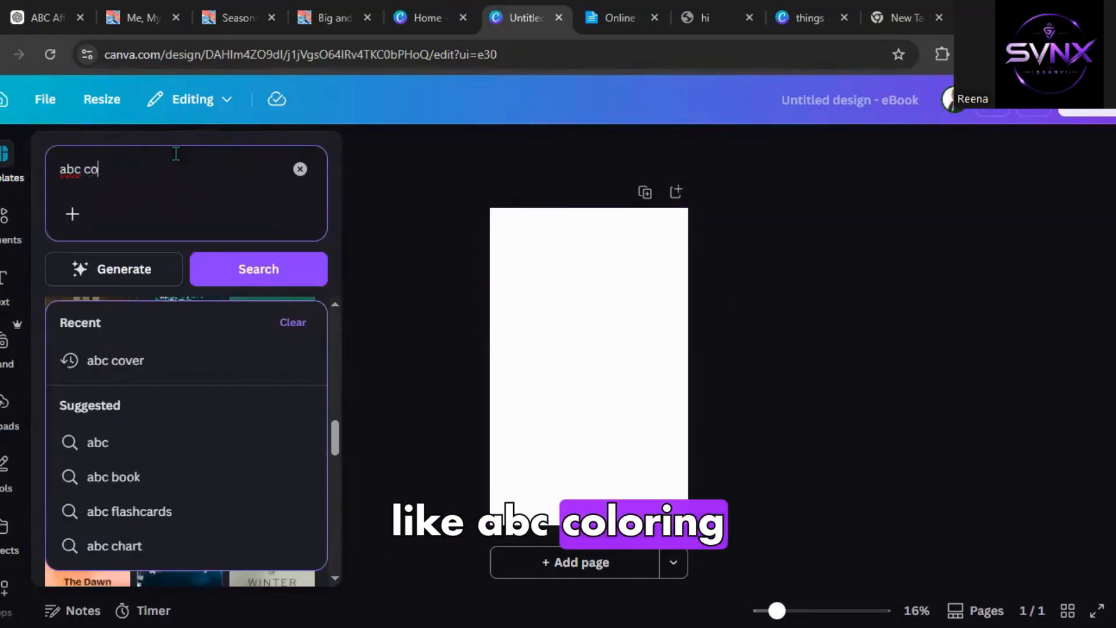
text(lor)
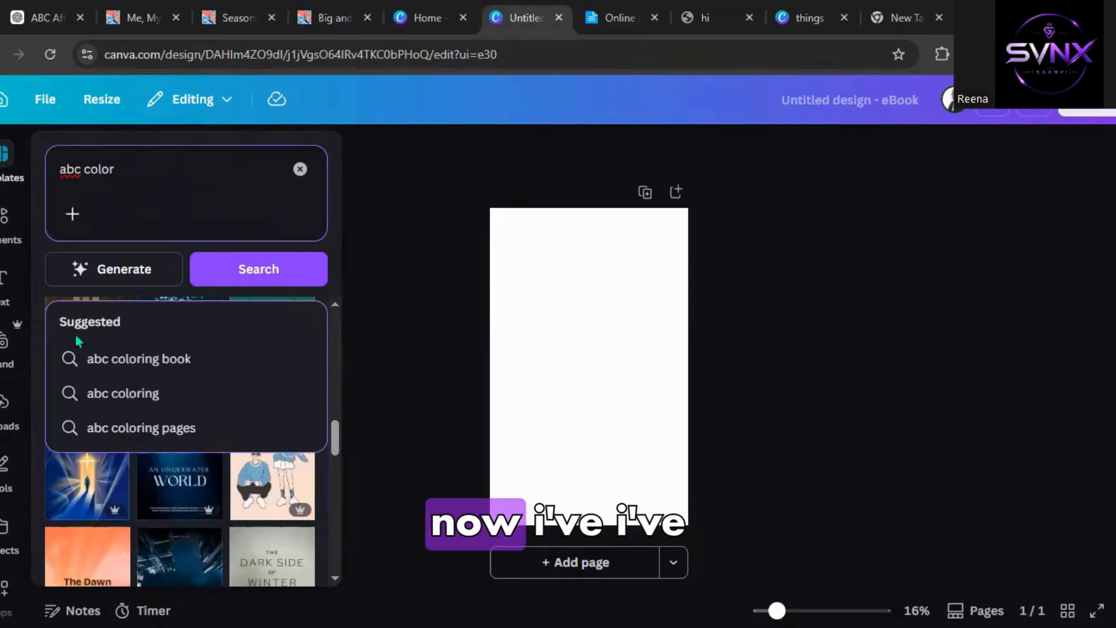
click(133, 373)
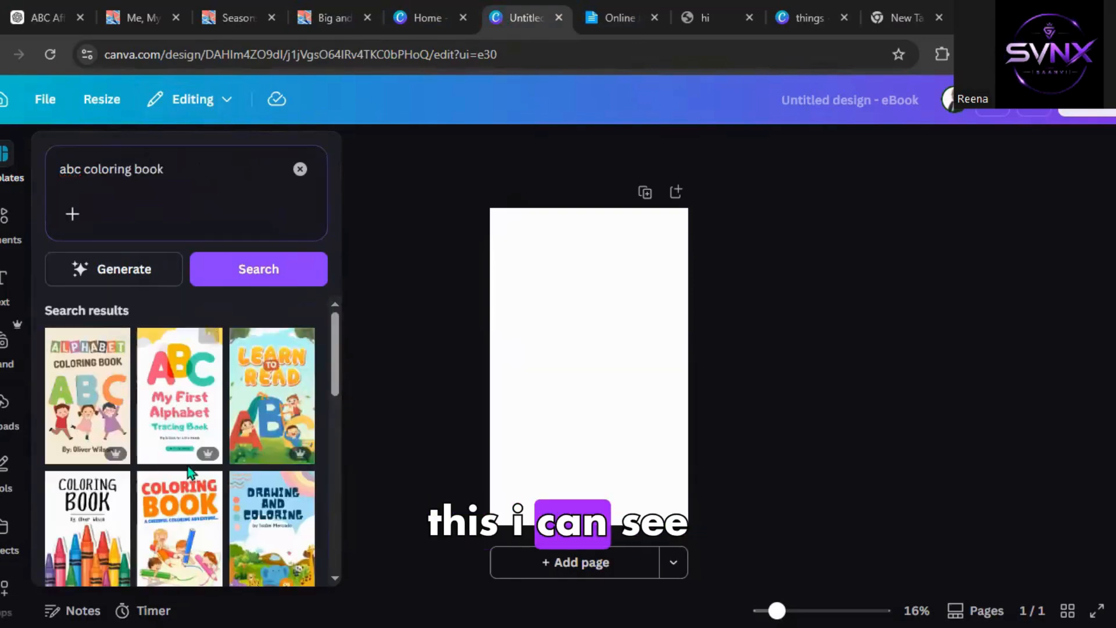
Browse the abc coloring book template results to choose a cover design.
scroll(167, 388, down, 3)
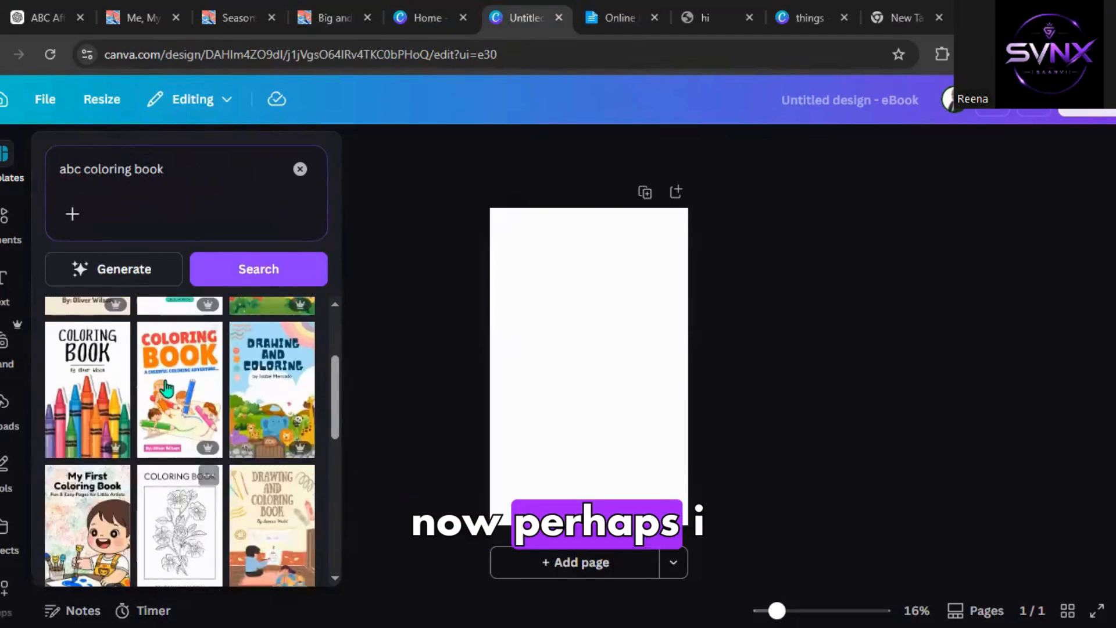
scroll(169, 387, up, 3)
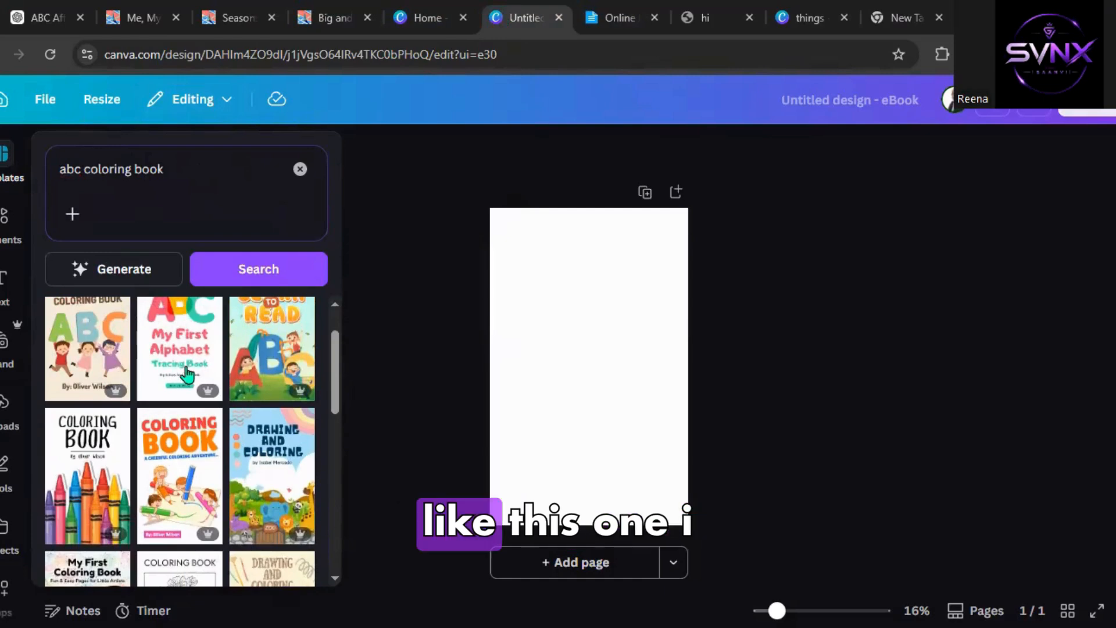
scroll(186, 375, down, 5)
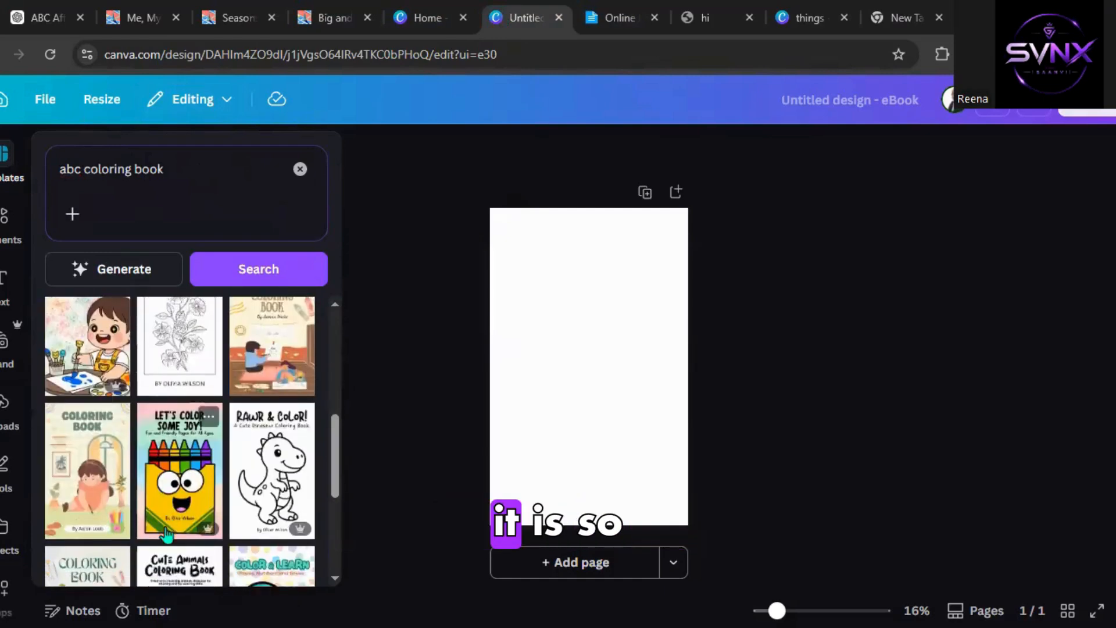
scroll(167, 532, down, 2)
scroll(124, 541, down, 2)
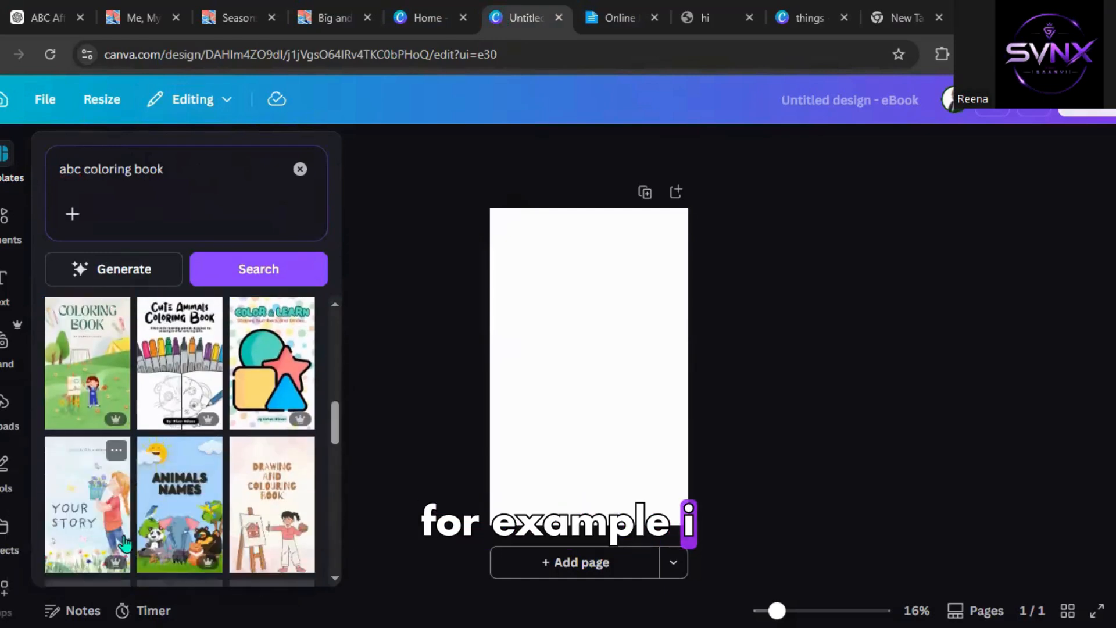
scroll(124, 530, up, 10)
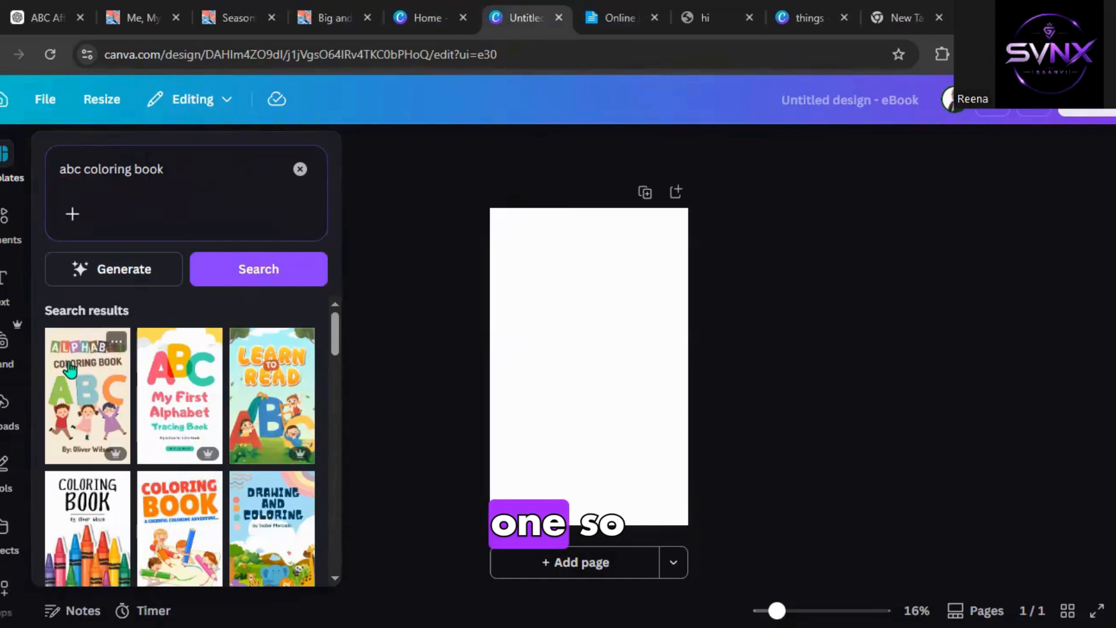
Apply the Colorful Alphabet Coloring Book Cover template and change its author line to BY SYNX.
click(113, 363)
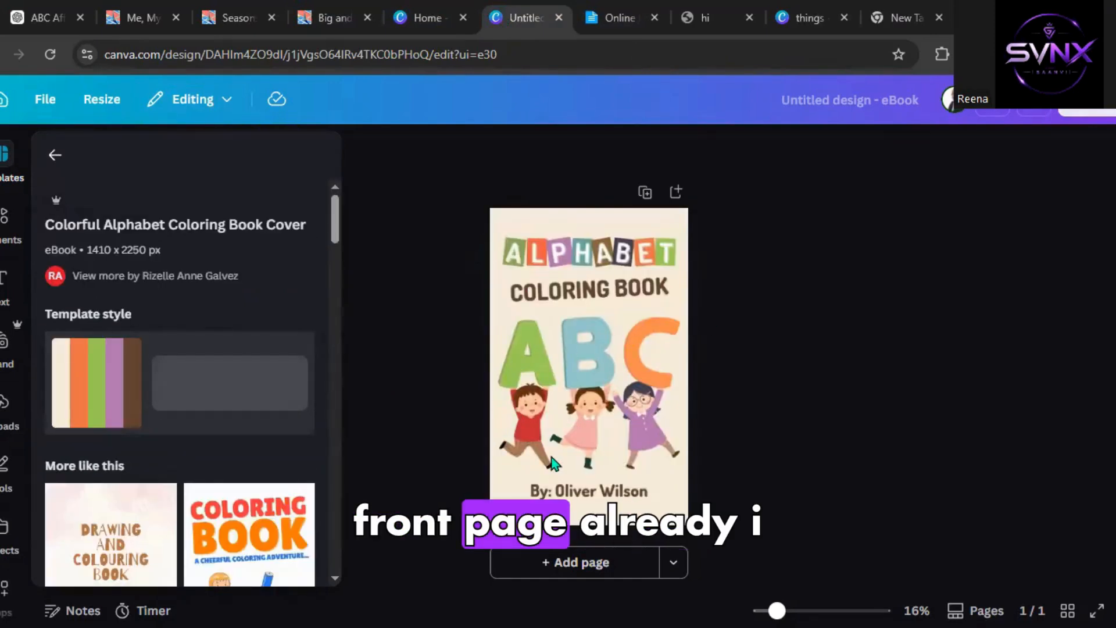
click(575, 474)
click(594, 494)
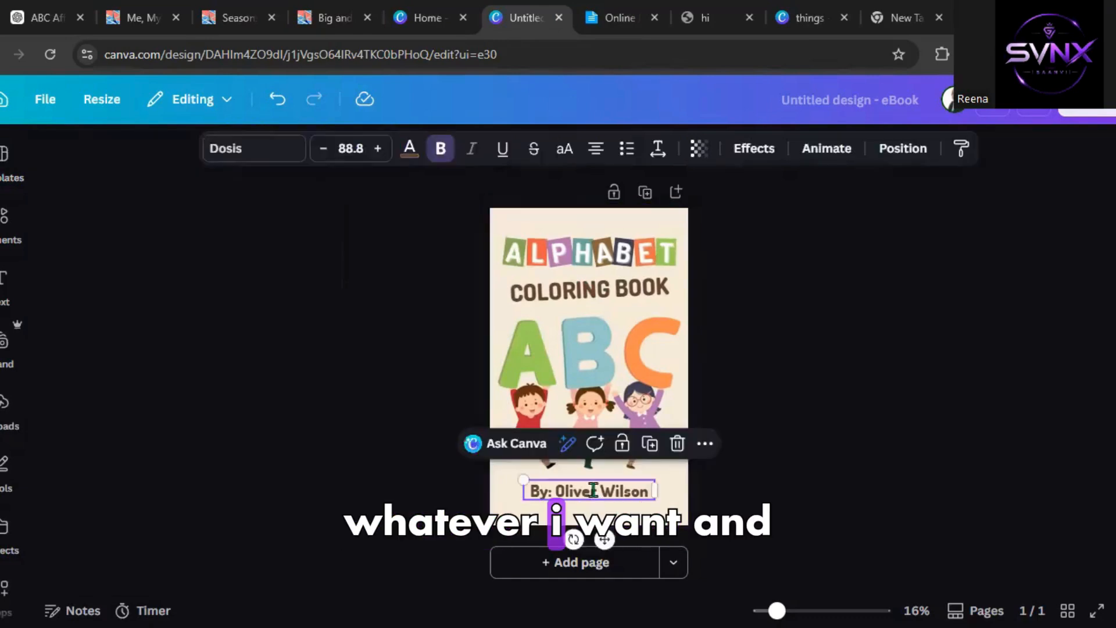
click(594, 491)
text(By)
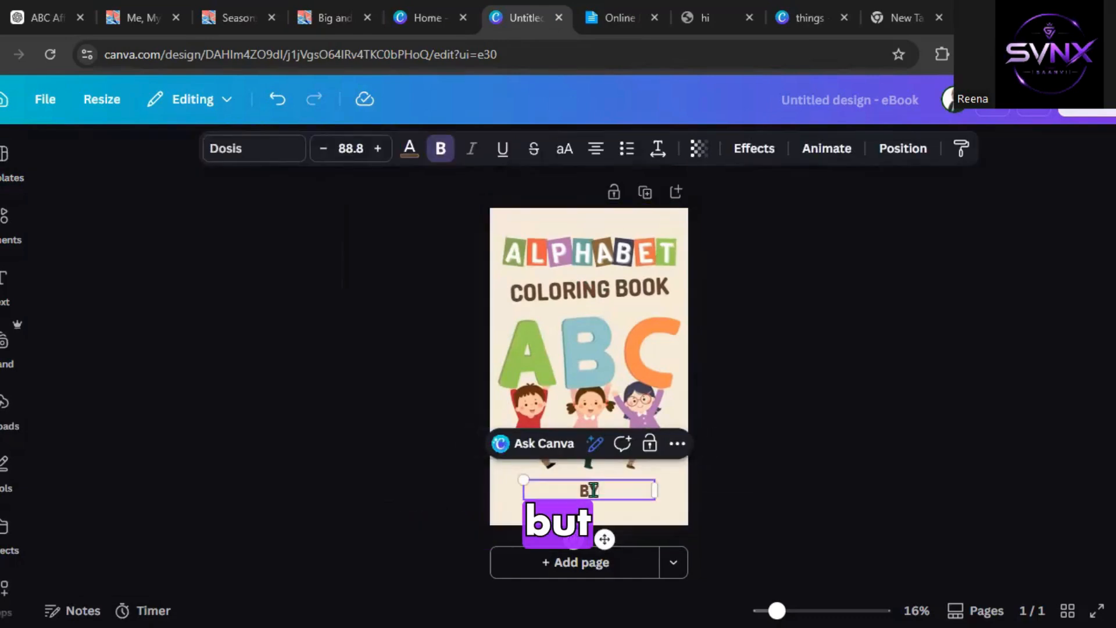
text( SVNX)
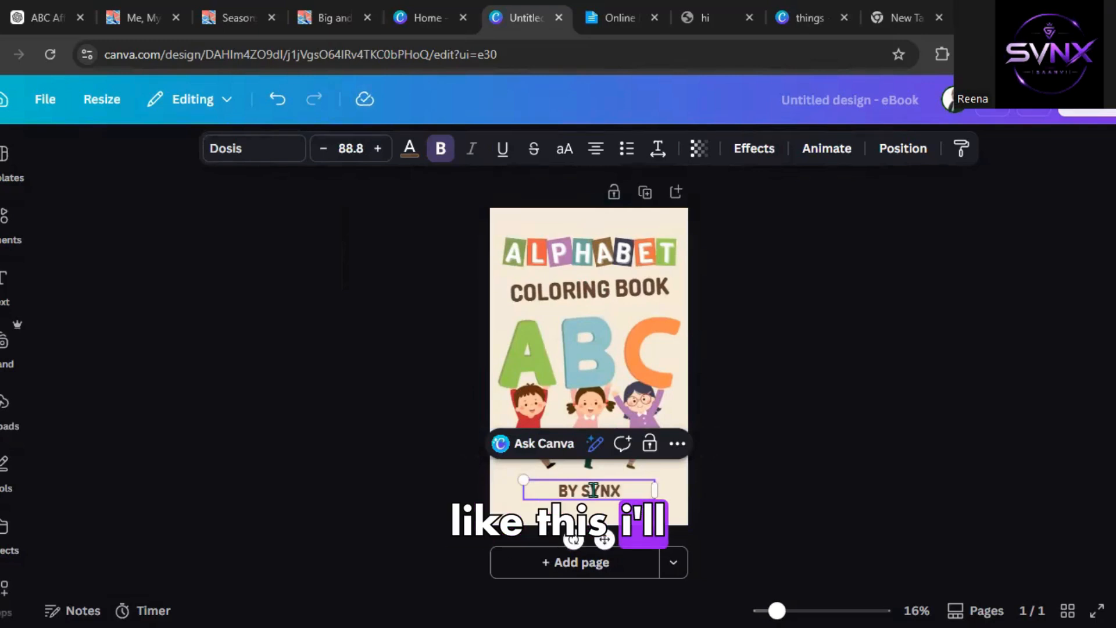
click(714, 462)
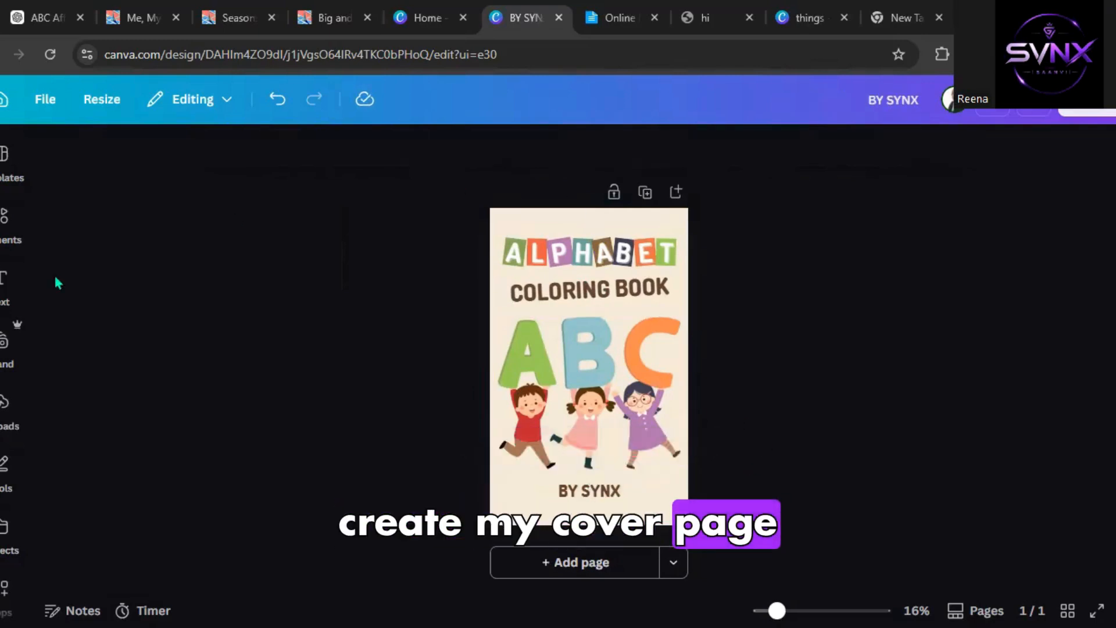
Return to the abc coloring book template results and browse them for another design.
click(29, 186)
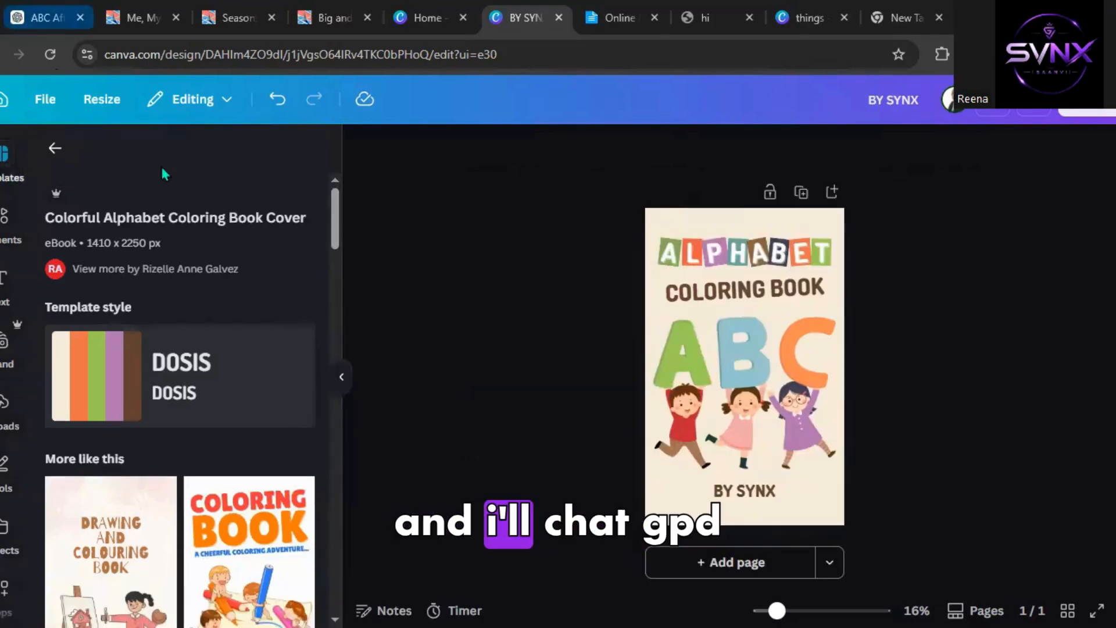
click(54, 148)
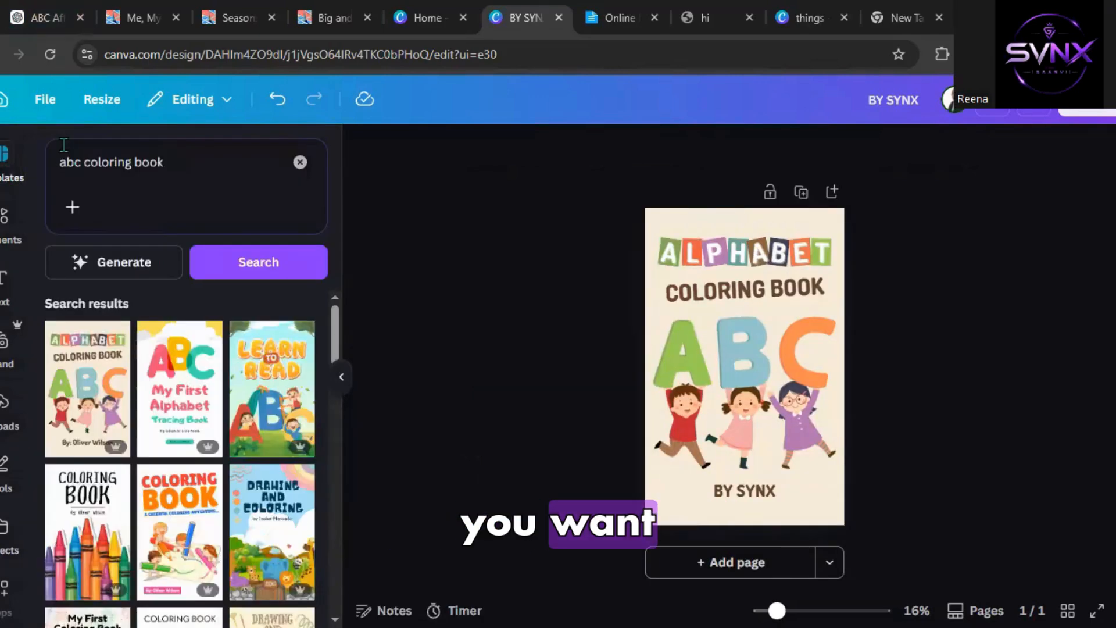
scroll(150, 382, down, 10)
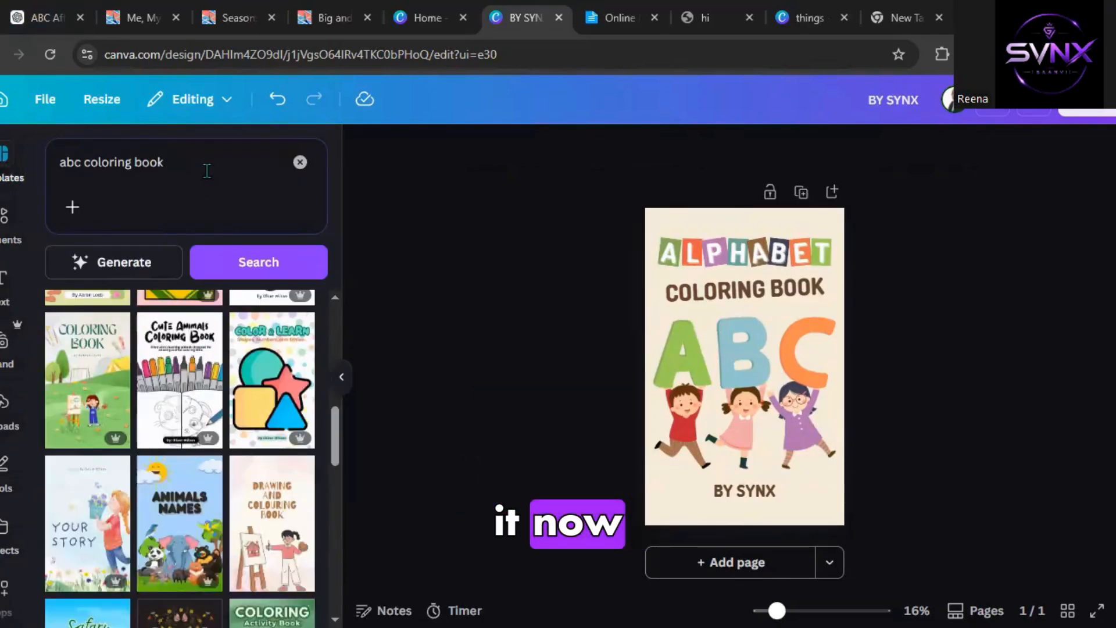
click(206, 170)
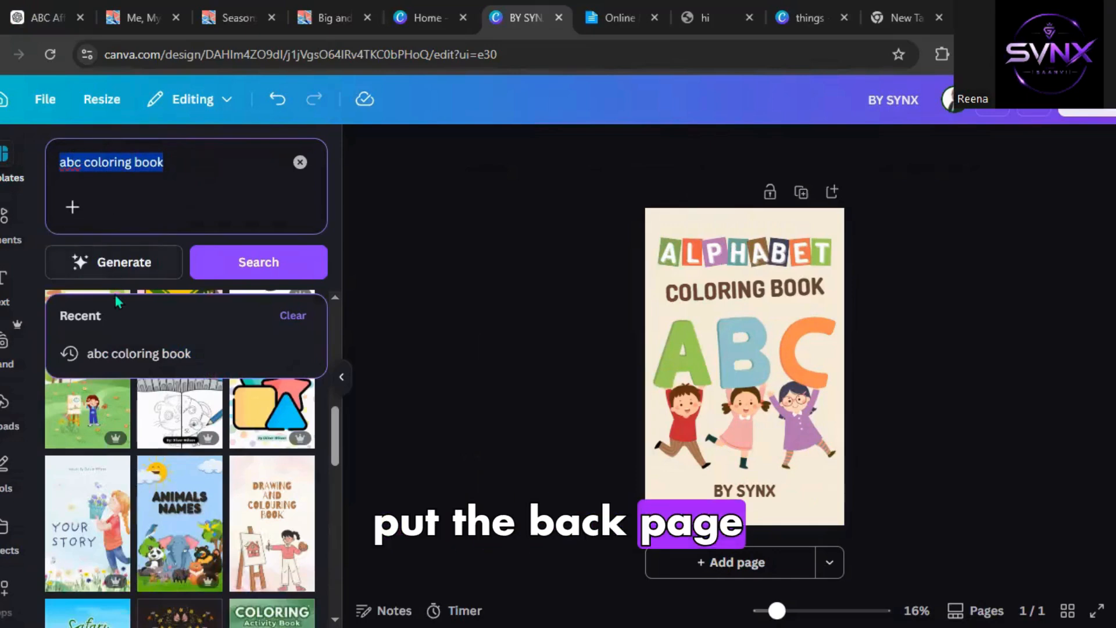
scroll(166, 443, down, 5)
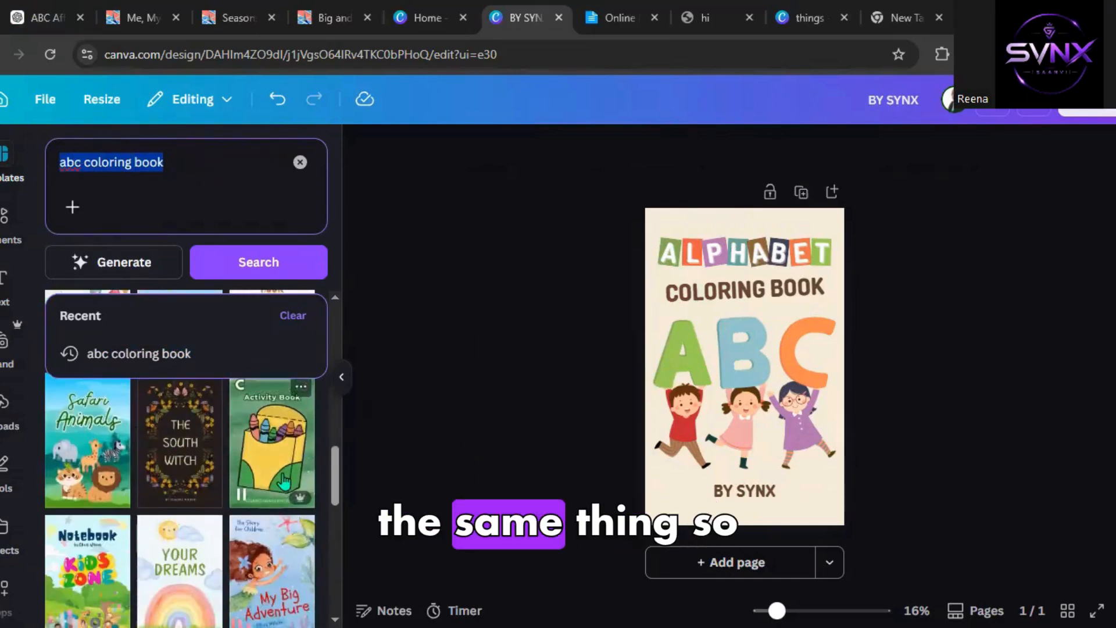
Switch to the existing things design and scroll through its ABC coloring booklet pages.
click(808, 18)
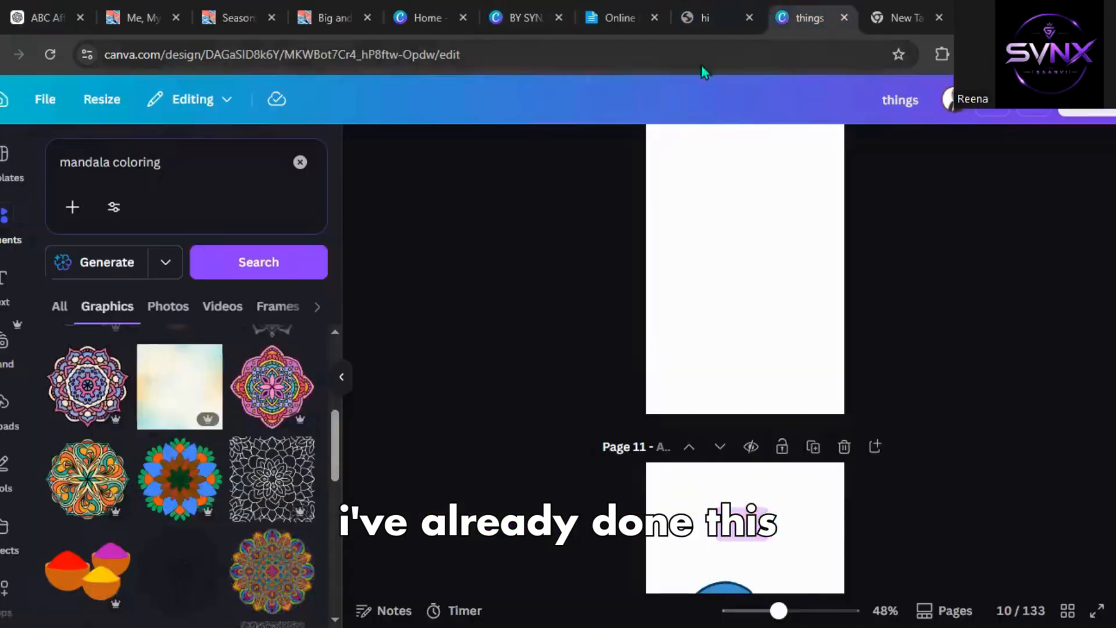
scroll(674, 271, down, 5)
scroll(669, 265, up, 10)
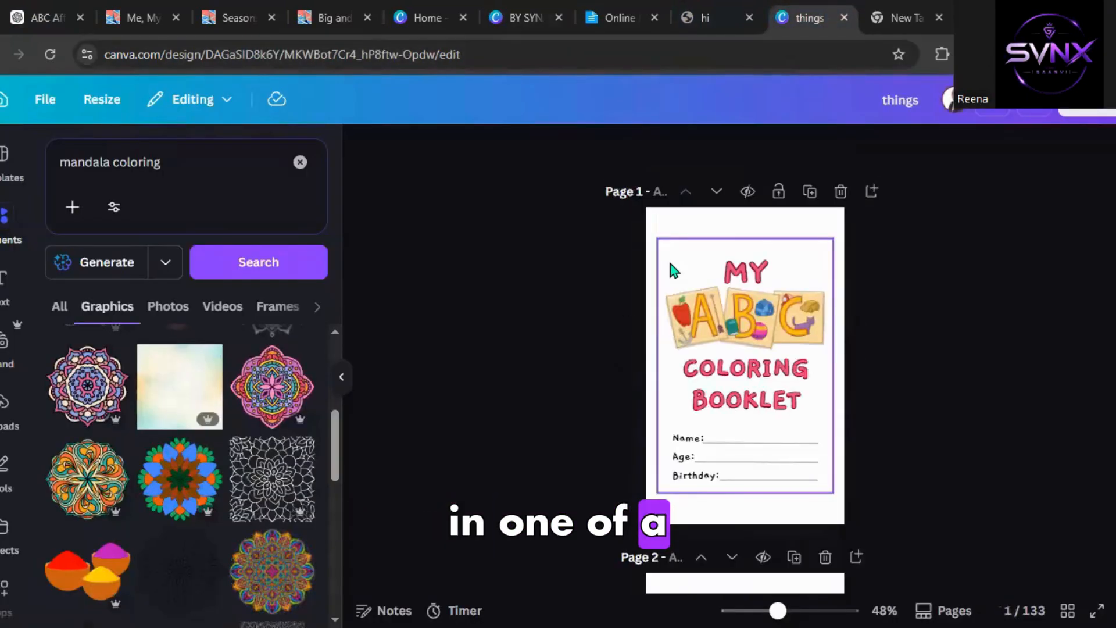
scroll(670, 269, down, 1)
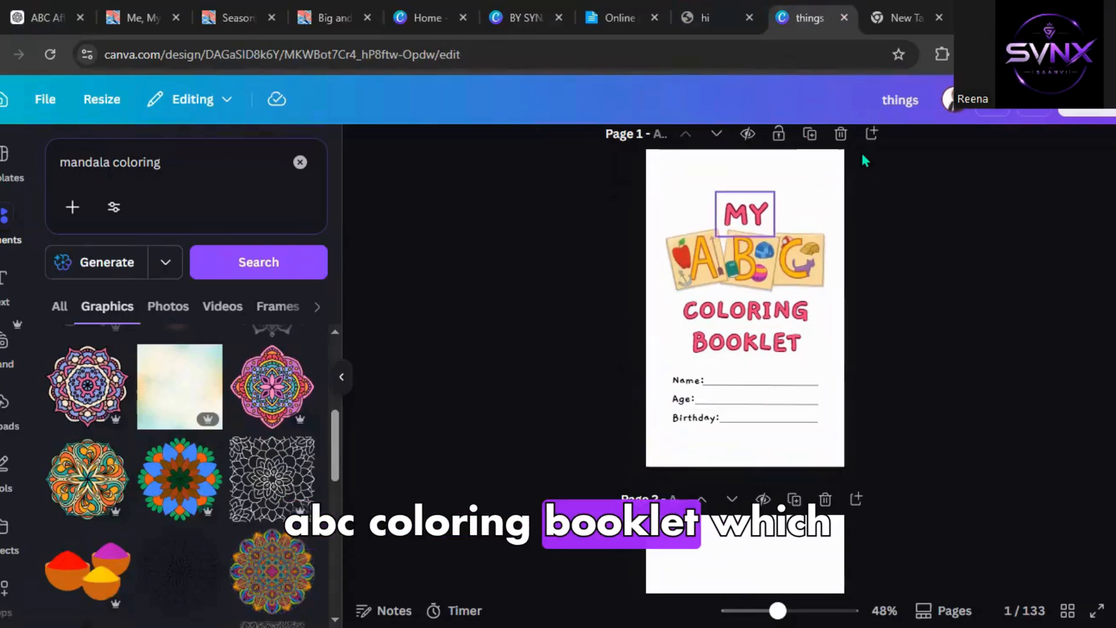
scroll(612, 446, down, 12)
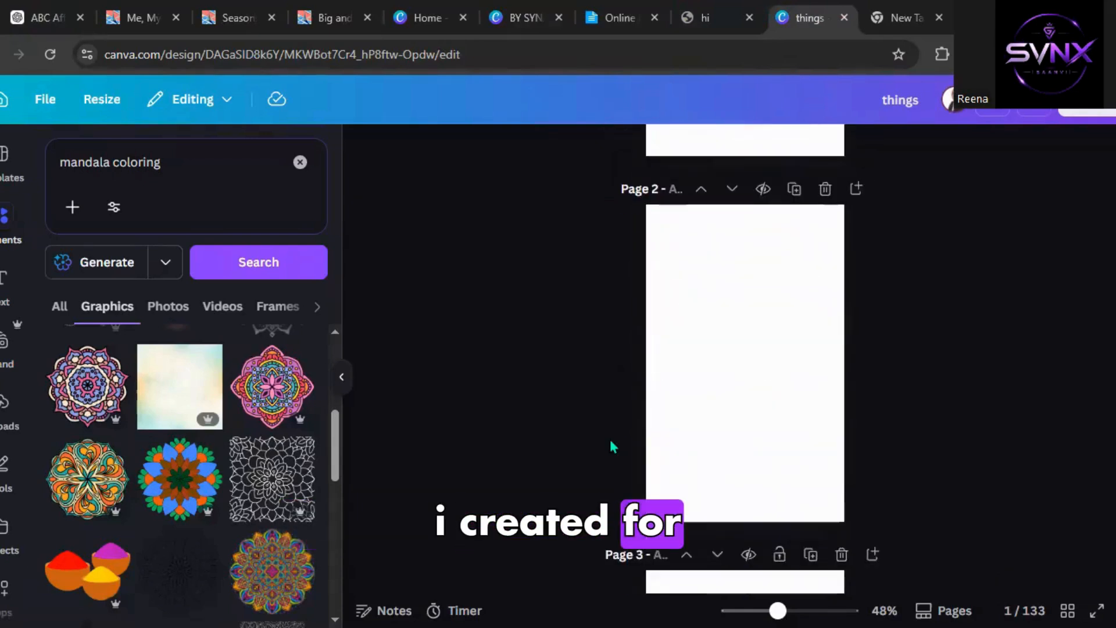
scroll(612, 446, down, 15)
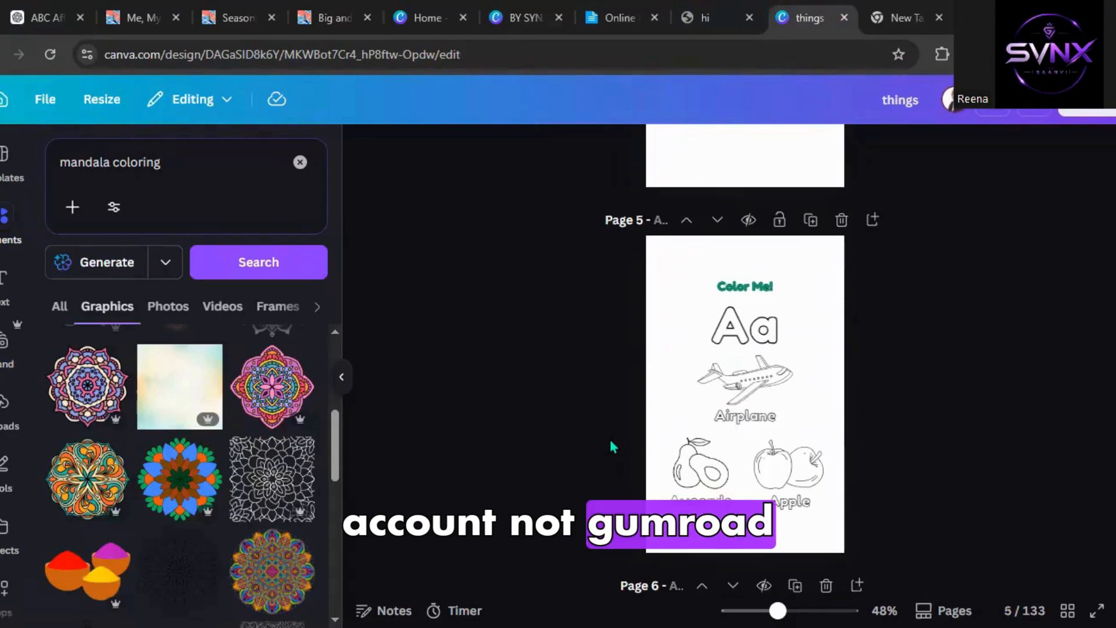
scroll(612, 446, down, 20)
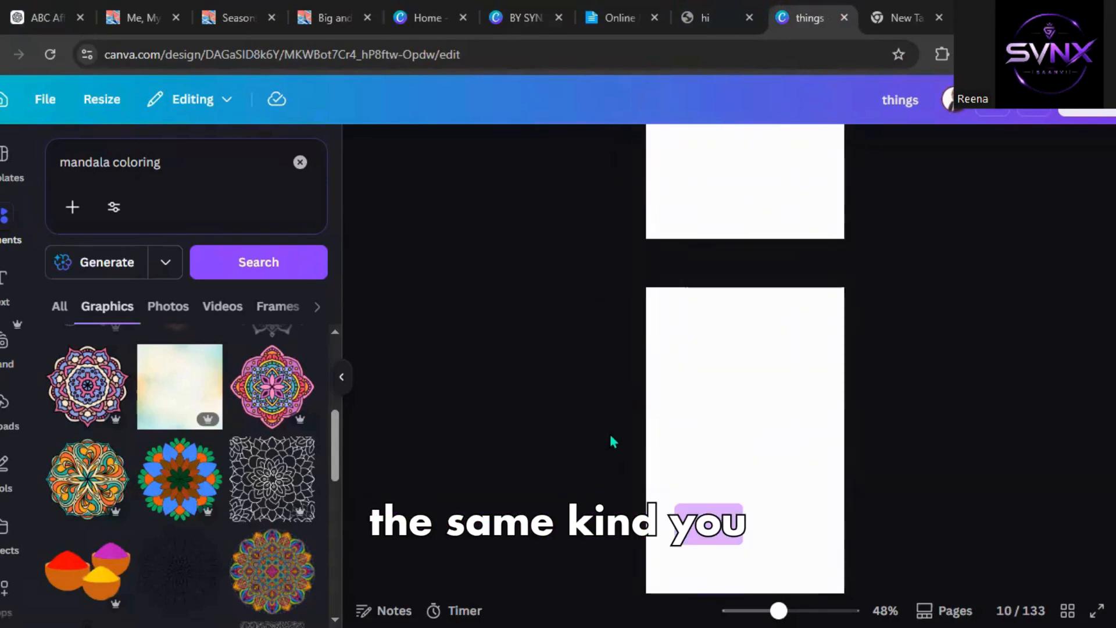
scroll(611, 437, down, 7)
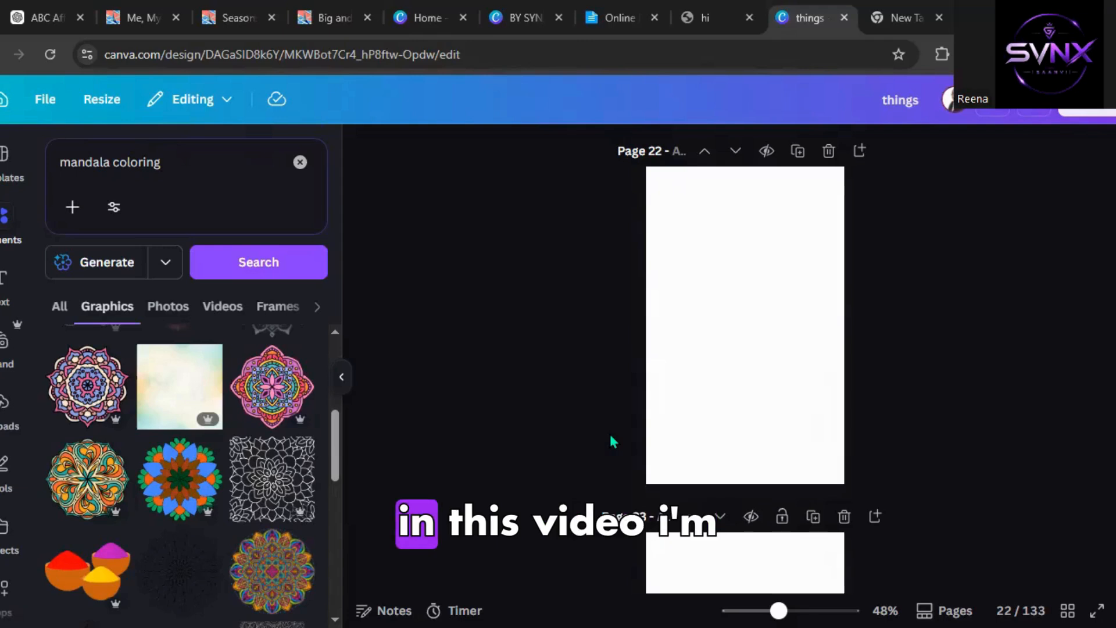
scroll(610, 431, down, 5)
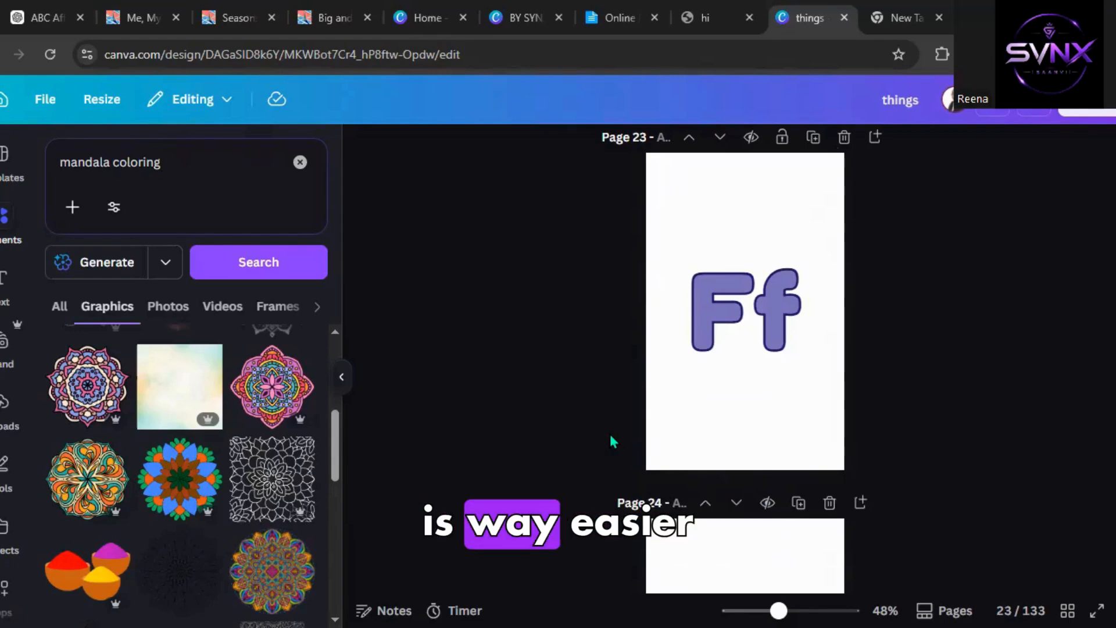
scroll(610, 442, down, 4)
scroll(610, 436, down, 6)
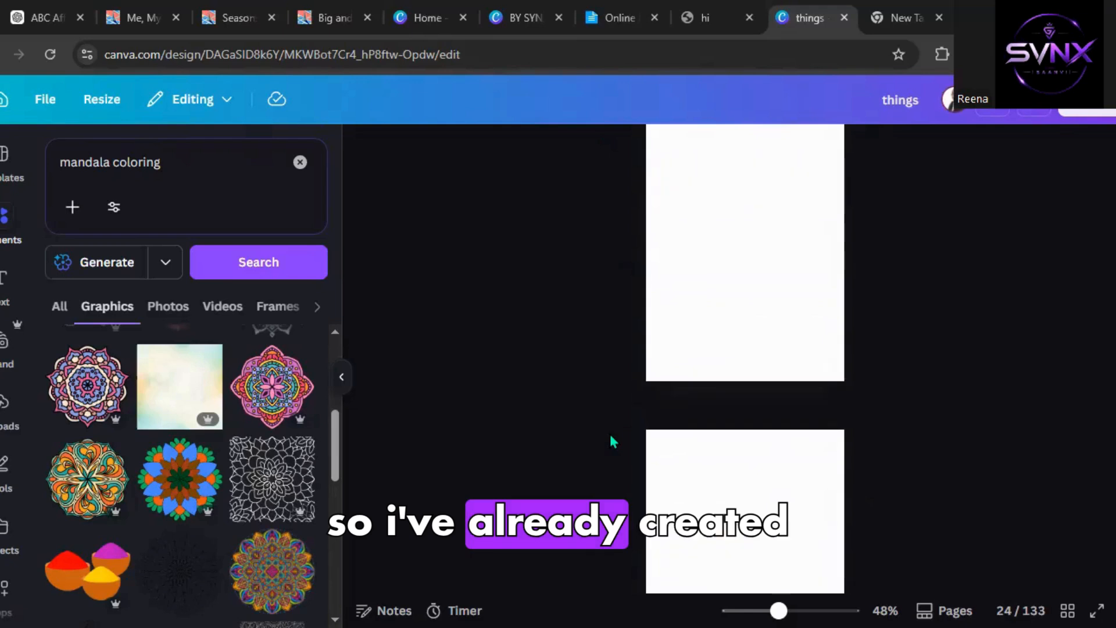
scroll(610, 436, up, 1)
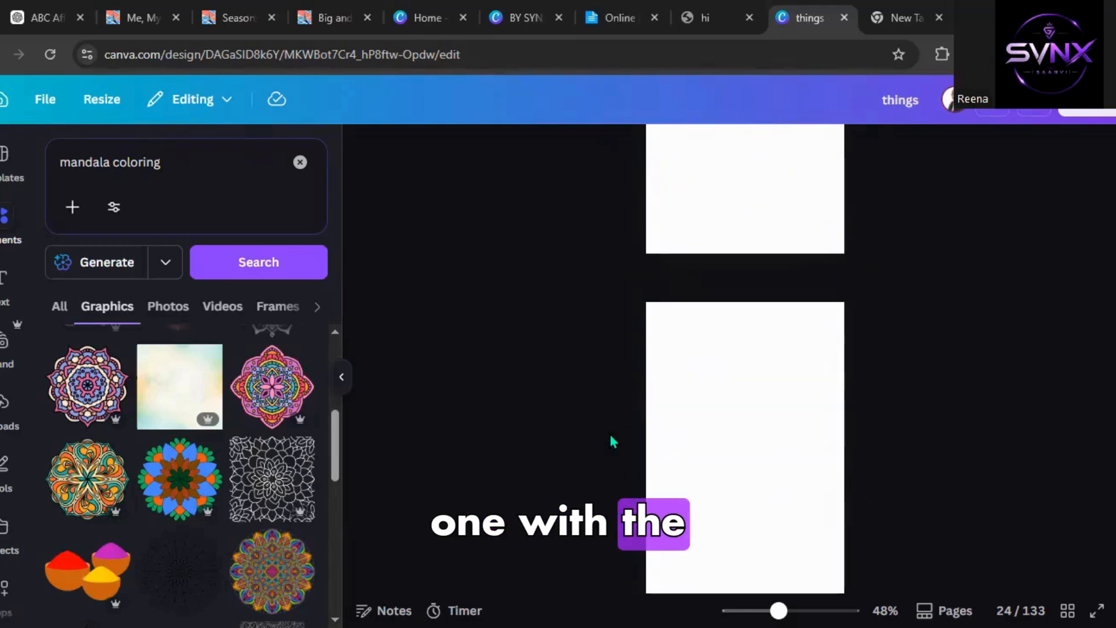
key(End)
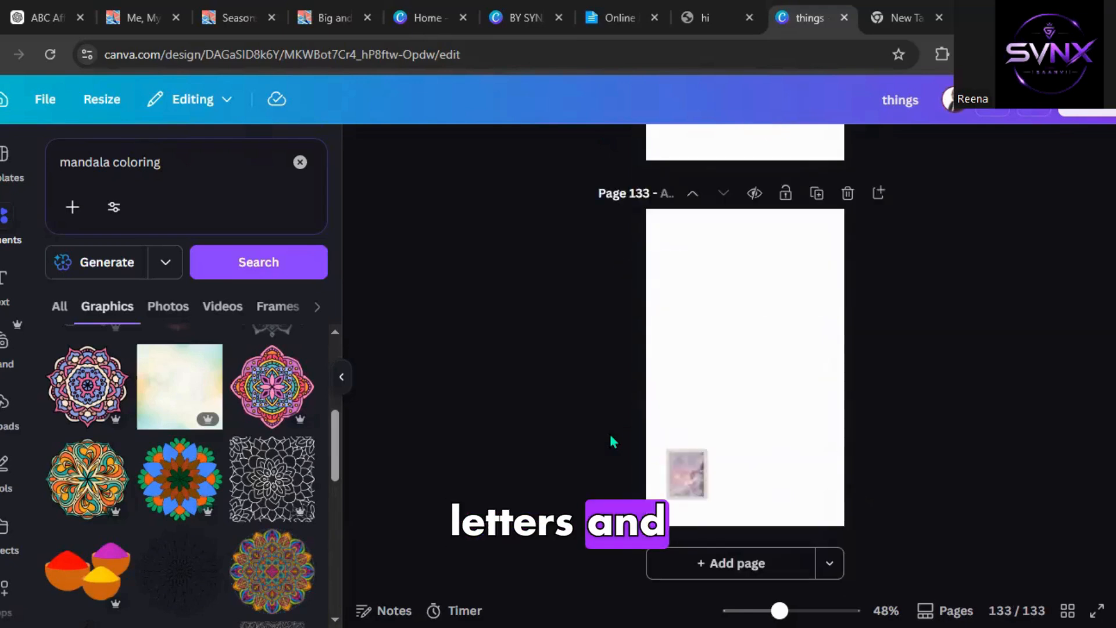
scroll(610, 432, up, 3)
scroll(610, 431, up, 10)
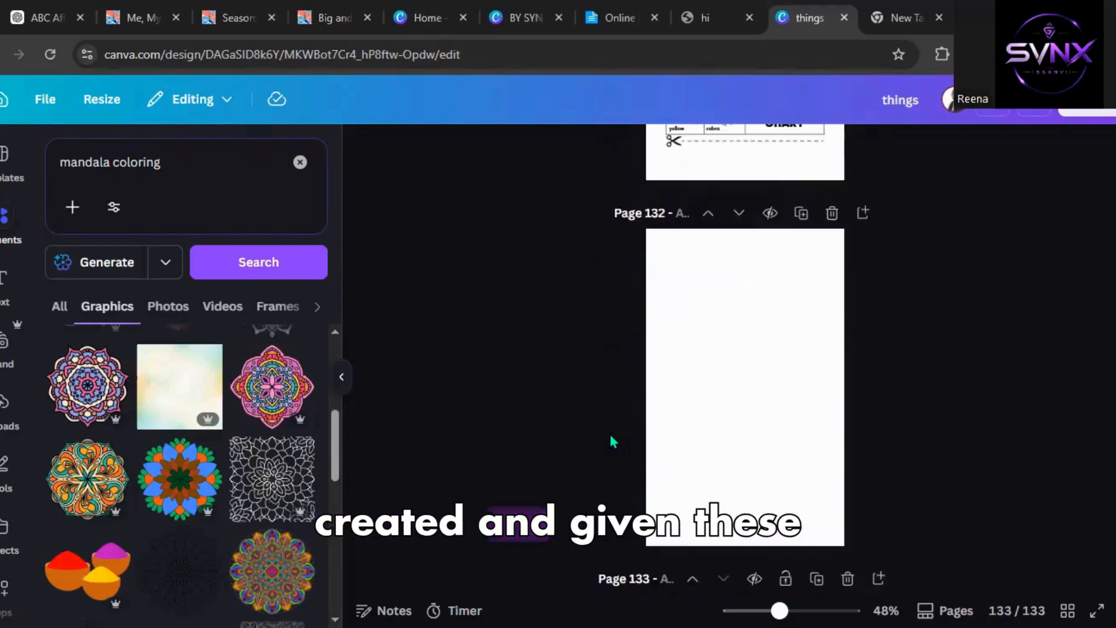
scroll(609, 432, up, 5)
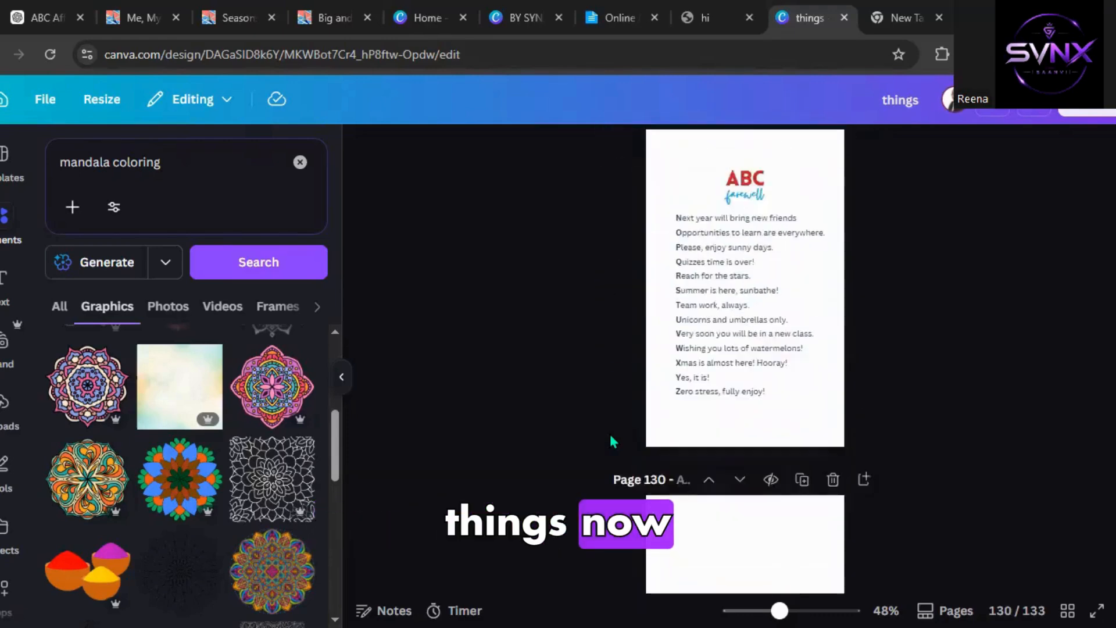
scroll(610, 431, up, 6)
scroll(610, 442, up, 10)
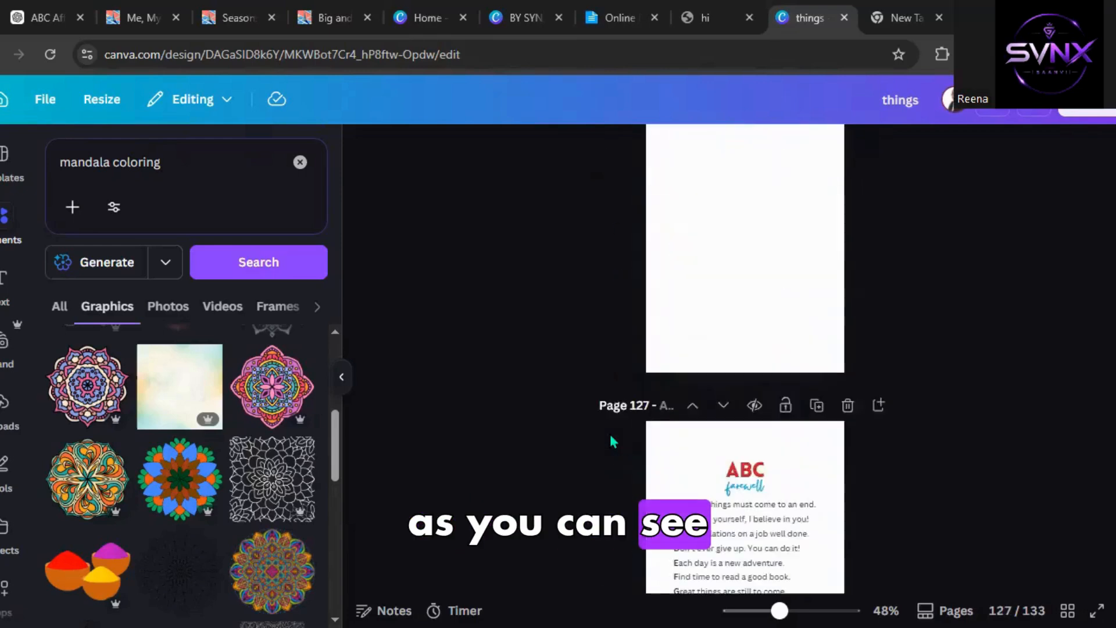
scroll(610, 442, up, 8)
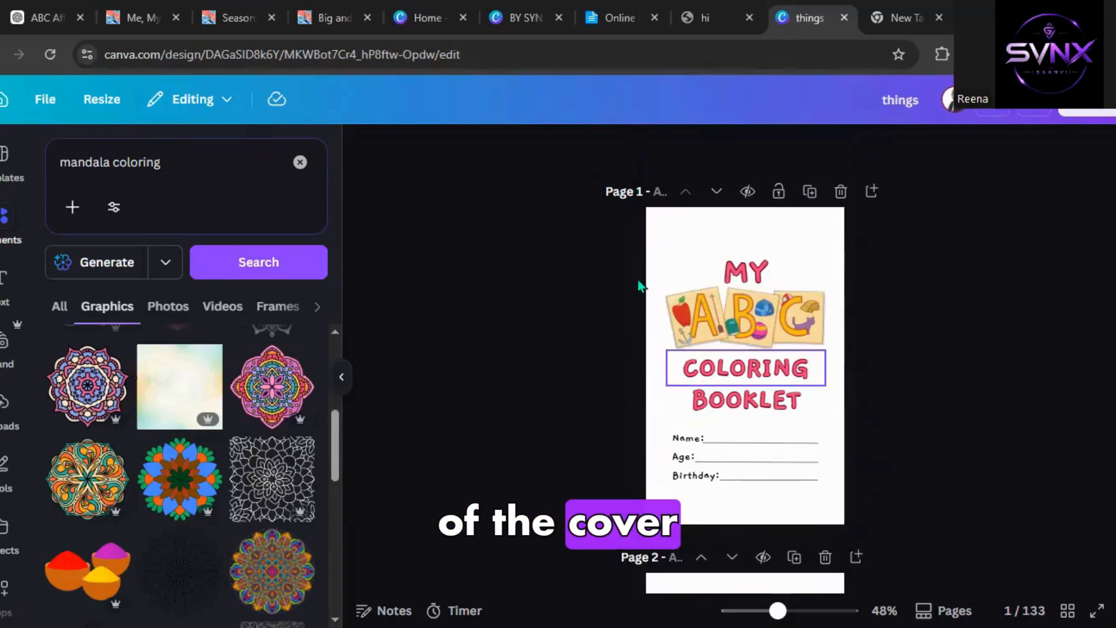
Compare ChatGPT's eBook ideas, title and page structure with the pages of the things design.
click(21, 8)
scroll(254, 374, down, 5)
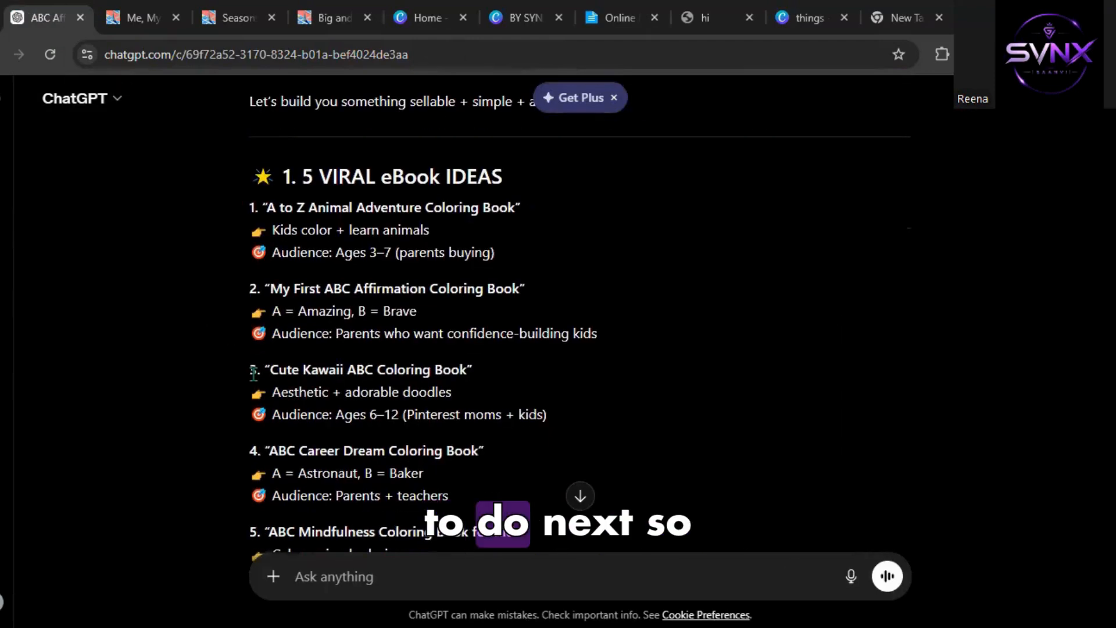
scroll(253, 374, down, 3)
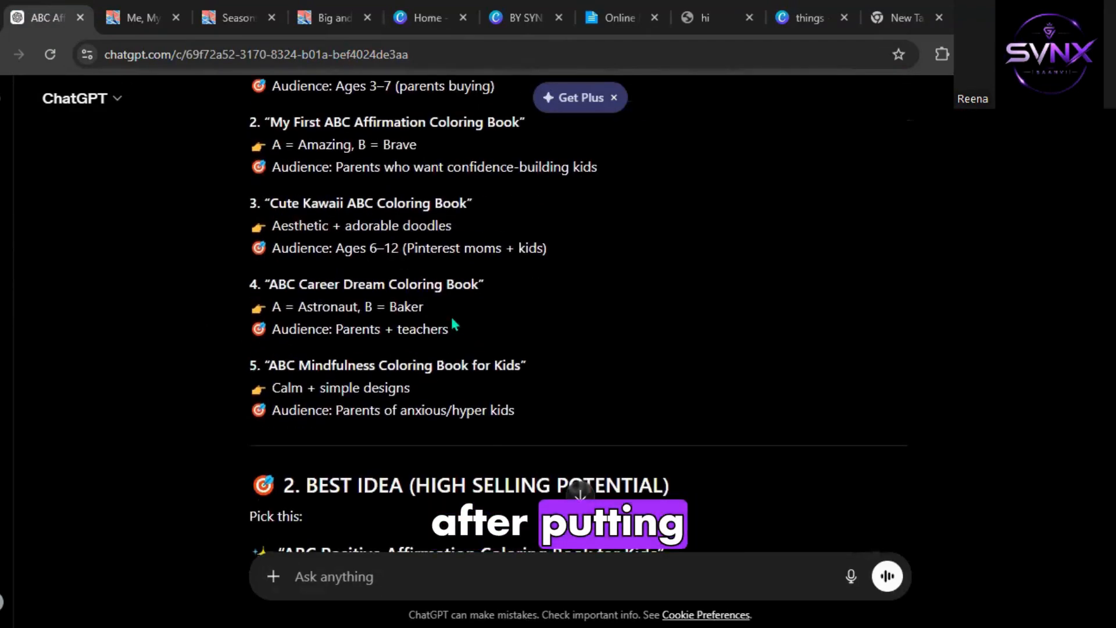
scroll(454, 324, down, 5)
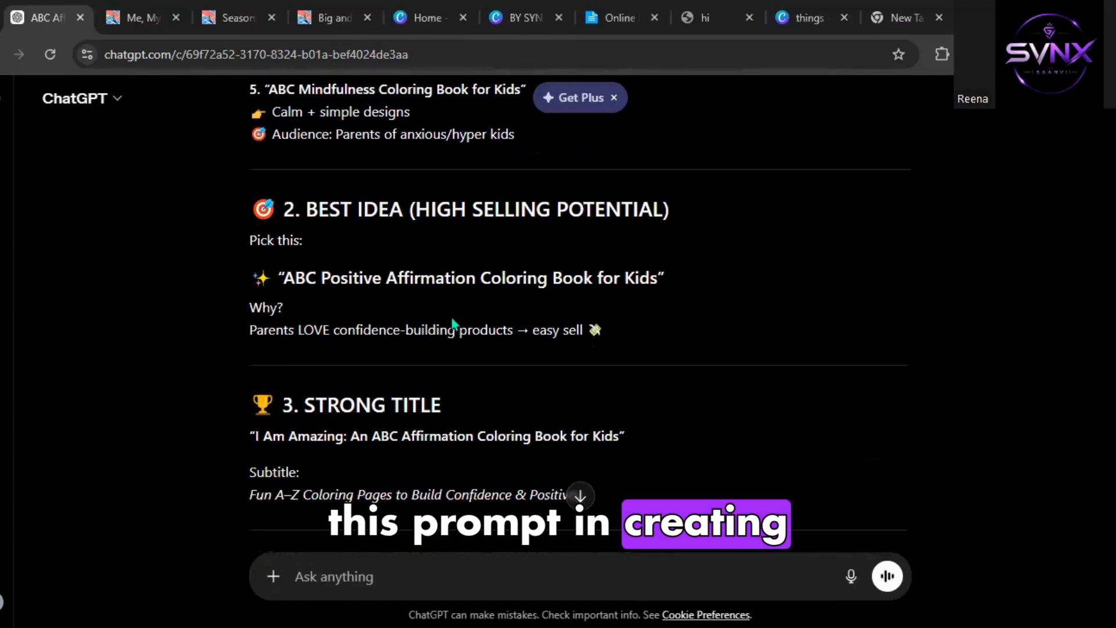
click(782, 9)
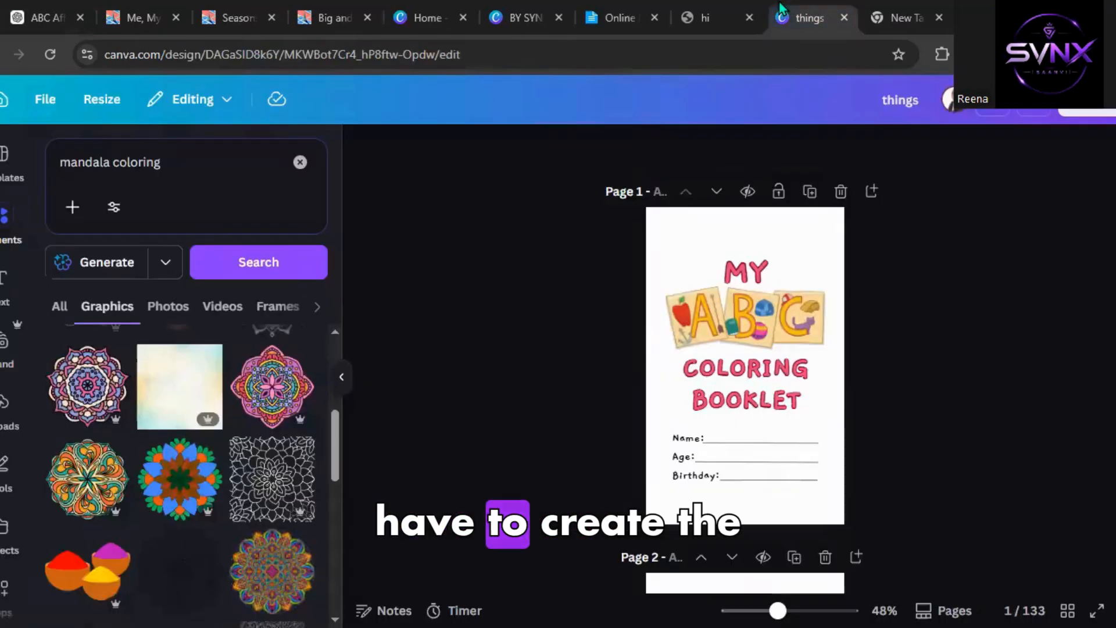
scroll(617, 382, down, 15)
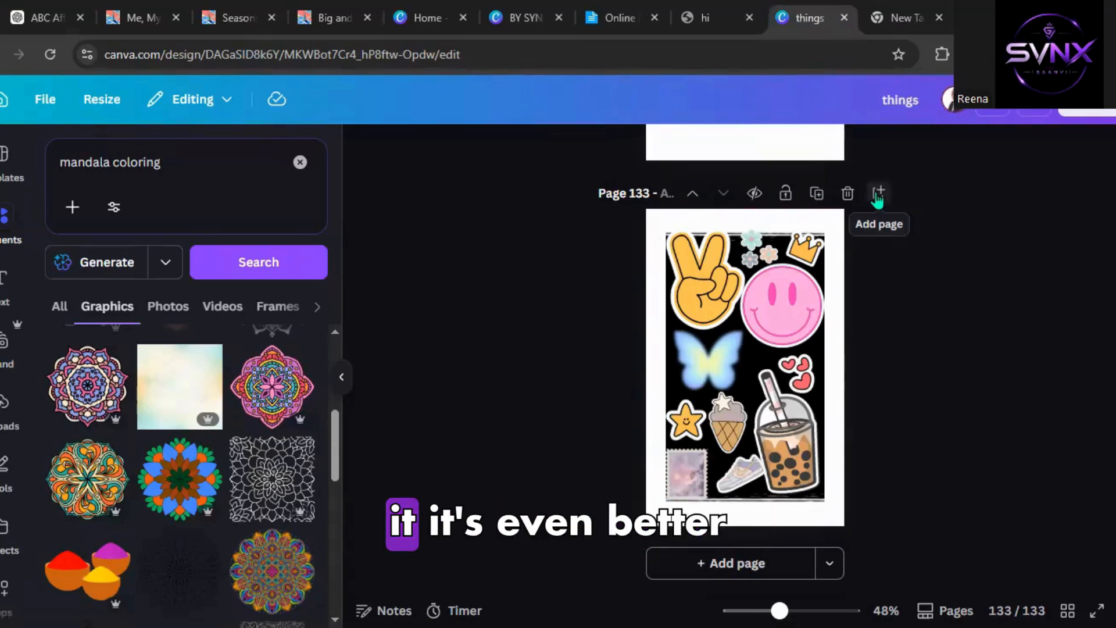
scroll(710, 319, up, 15)
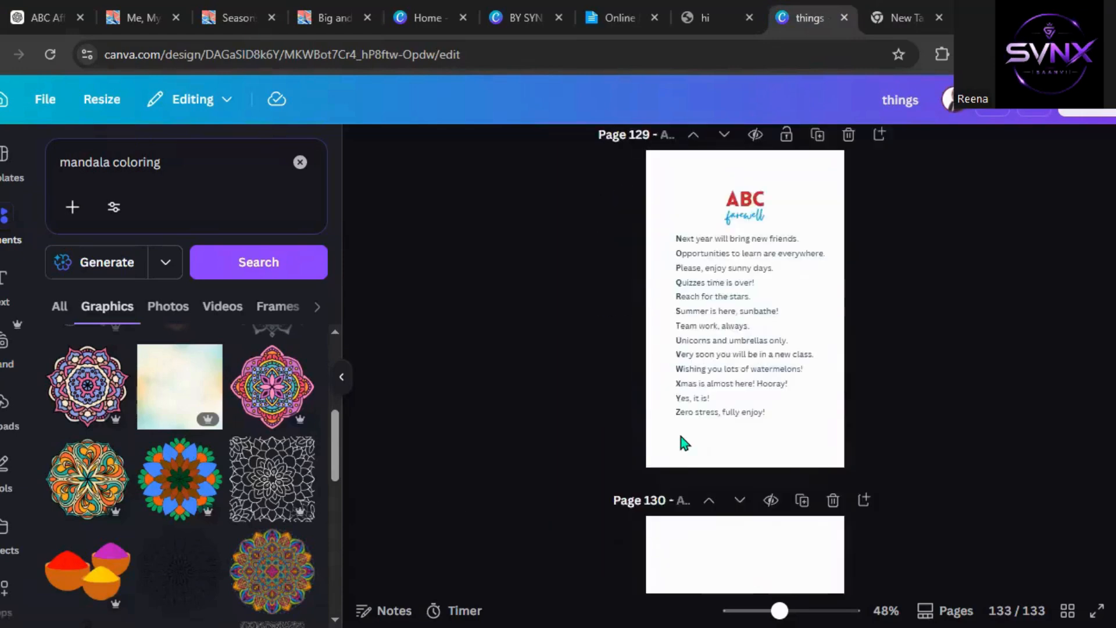
click(39, 14)
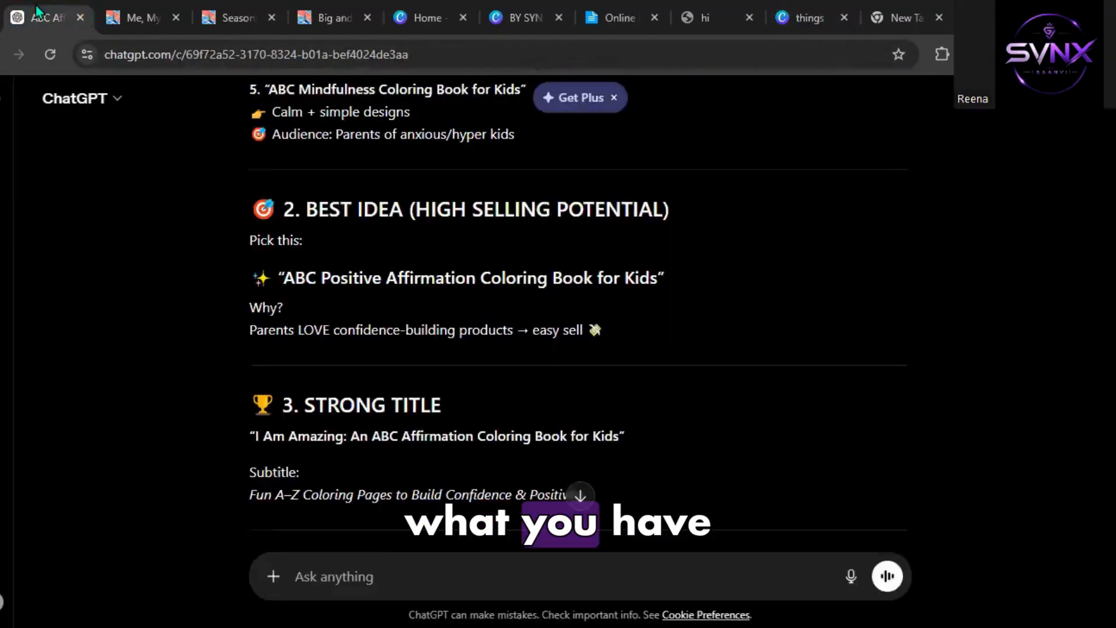
scroll(186, 310, down, 6)
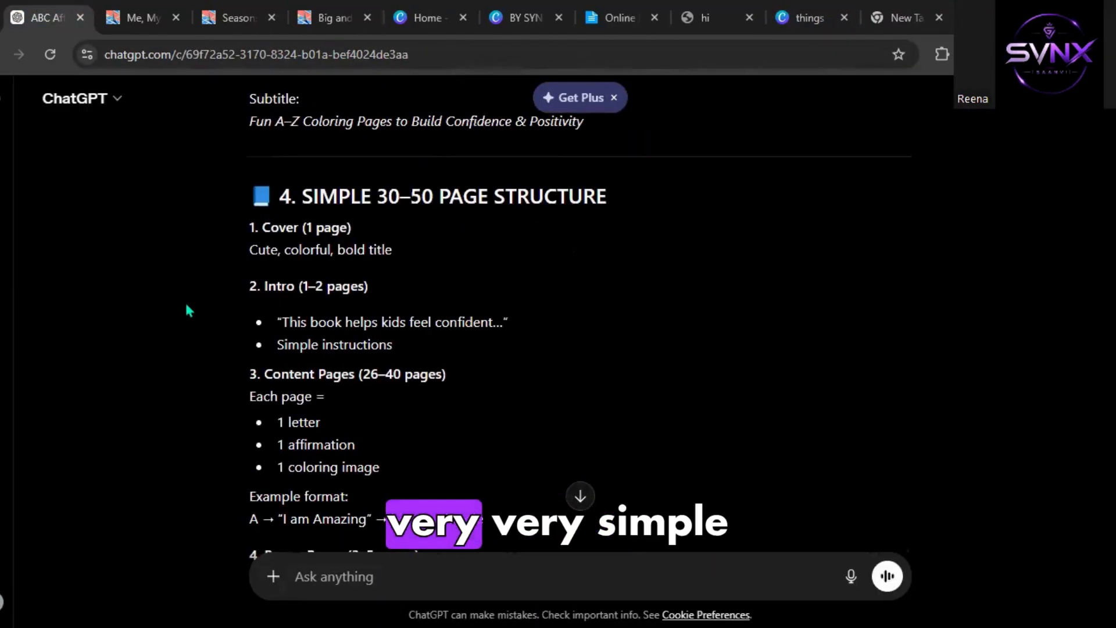
click(811, 18)
scroll(693, 344, up, 20)
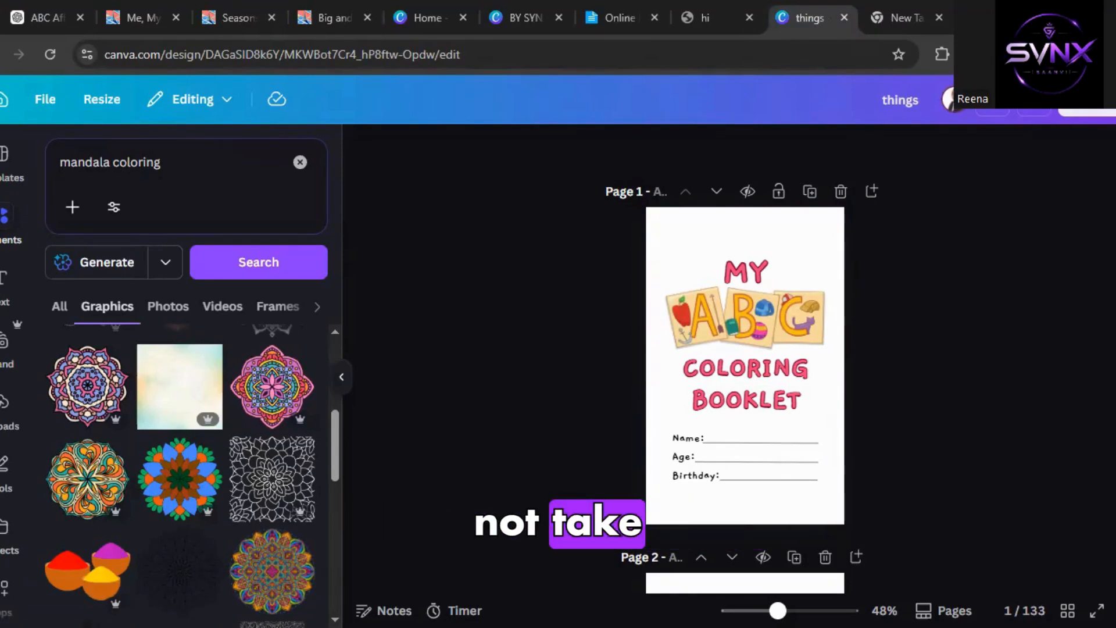
Check the ABC Coloring booklet topic in the ChatGPT prompt and return to the things design.
click(214, 160)
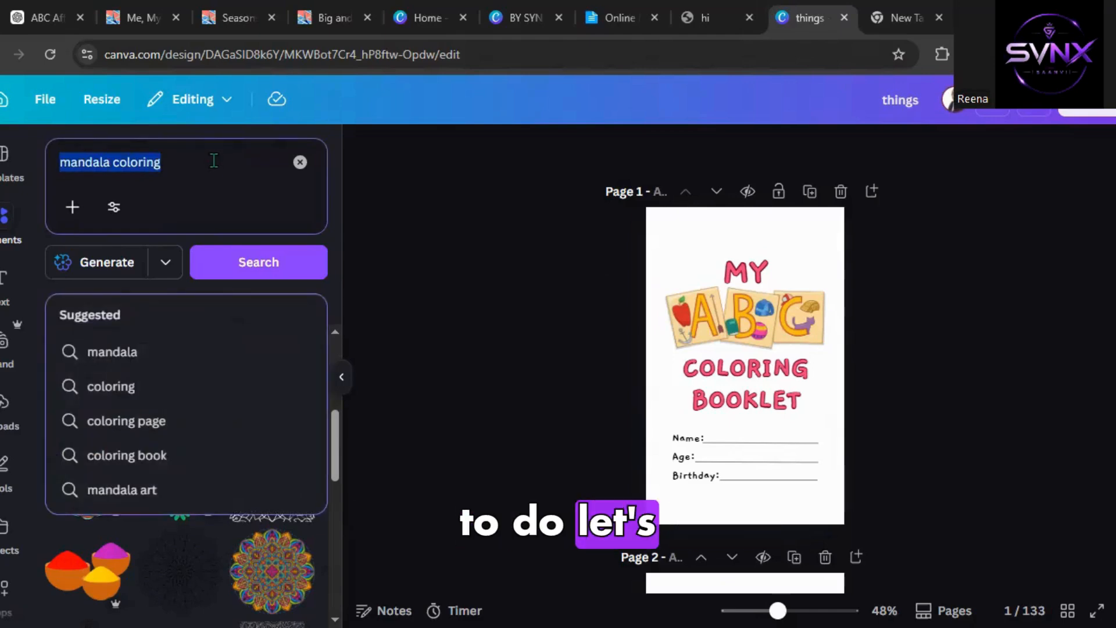
click(27, 18)
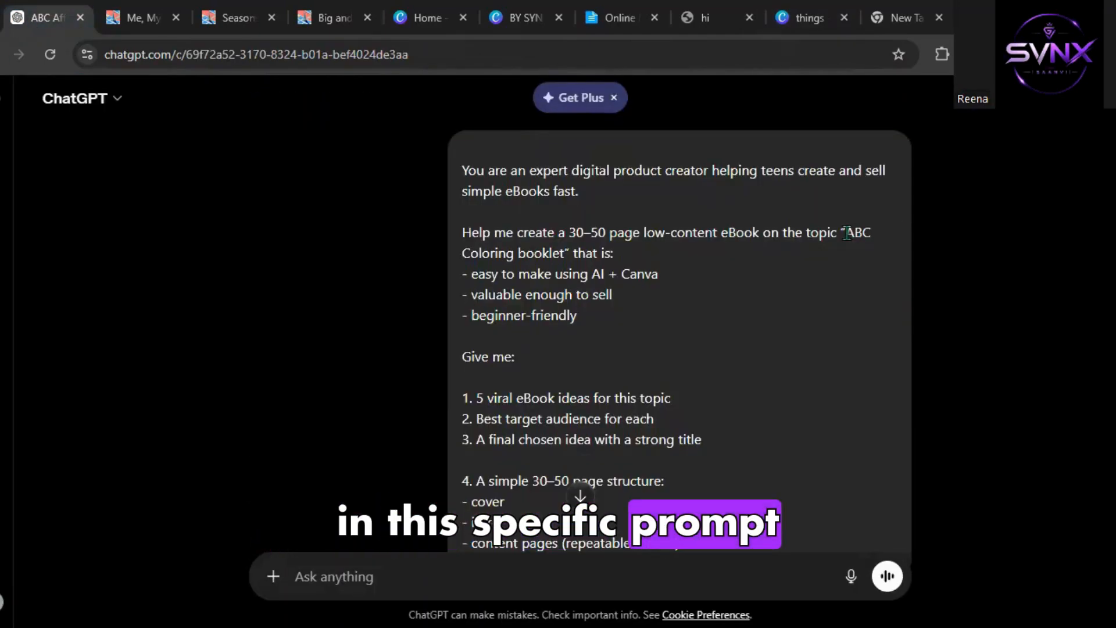
mouse_move(846, 232)
mouse_down()
mouse_move(643, 233)
mouse_move(562, 254)
mouse_up()
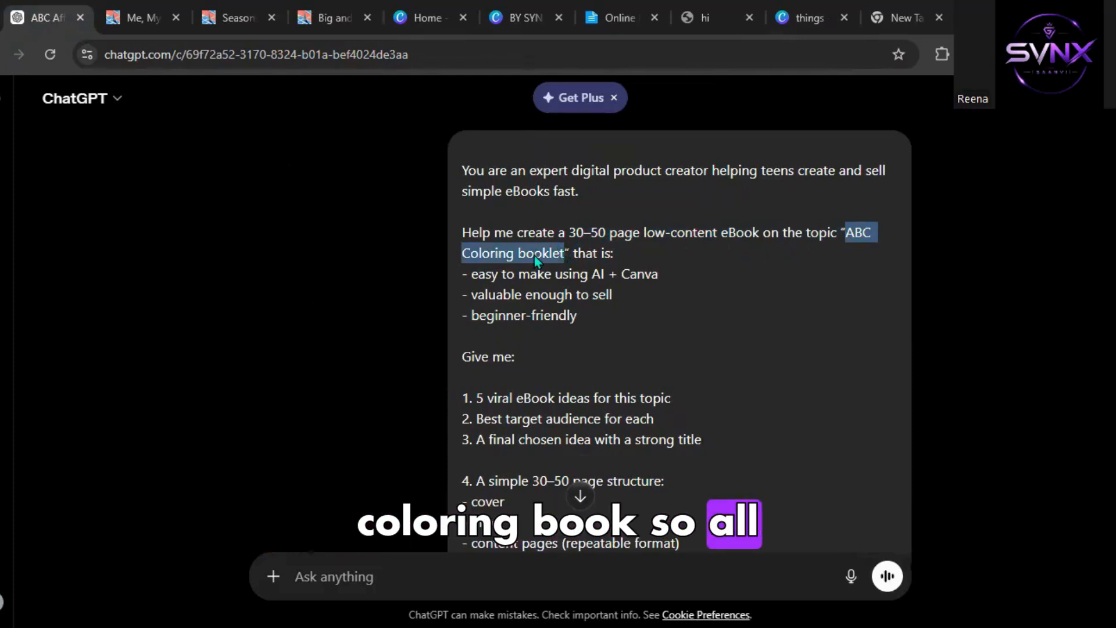
click(534, 256)
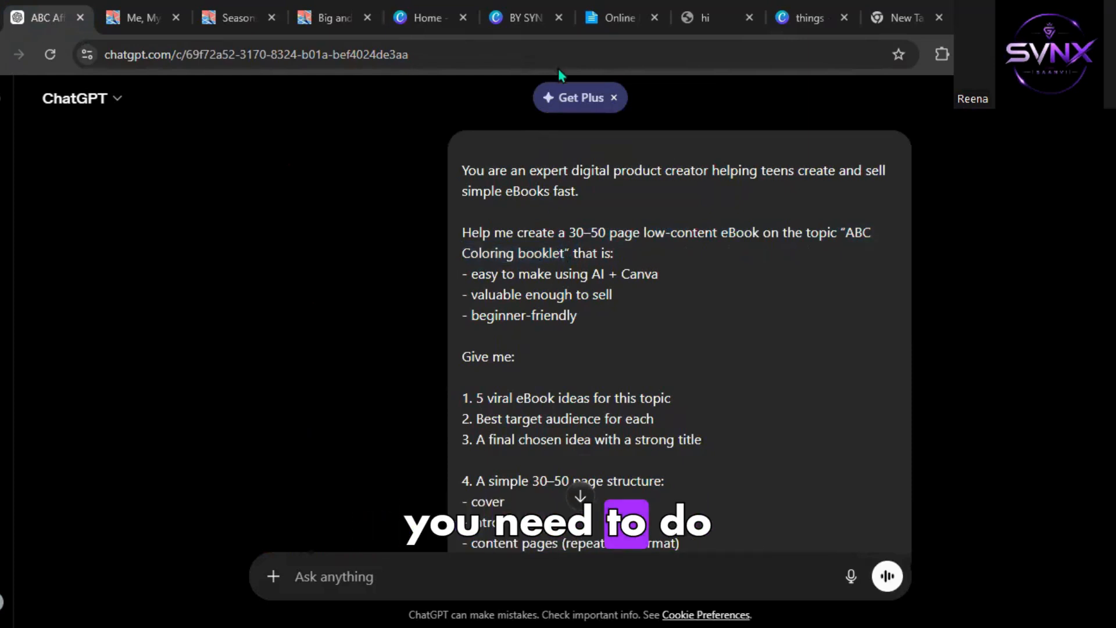
click(518, 15)
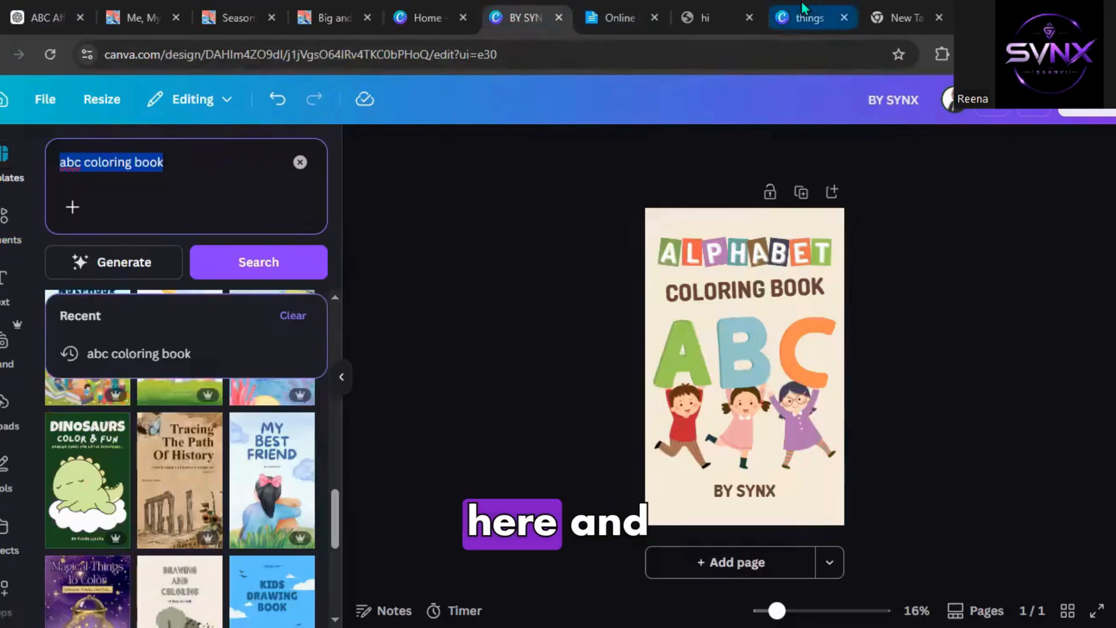
click(784, 22)
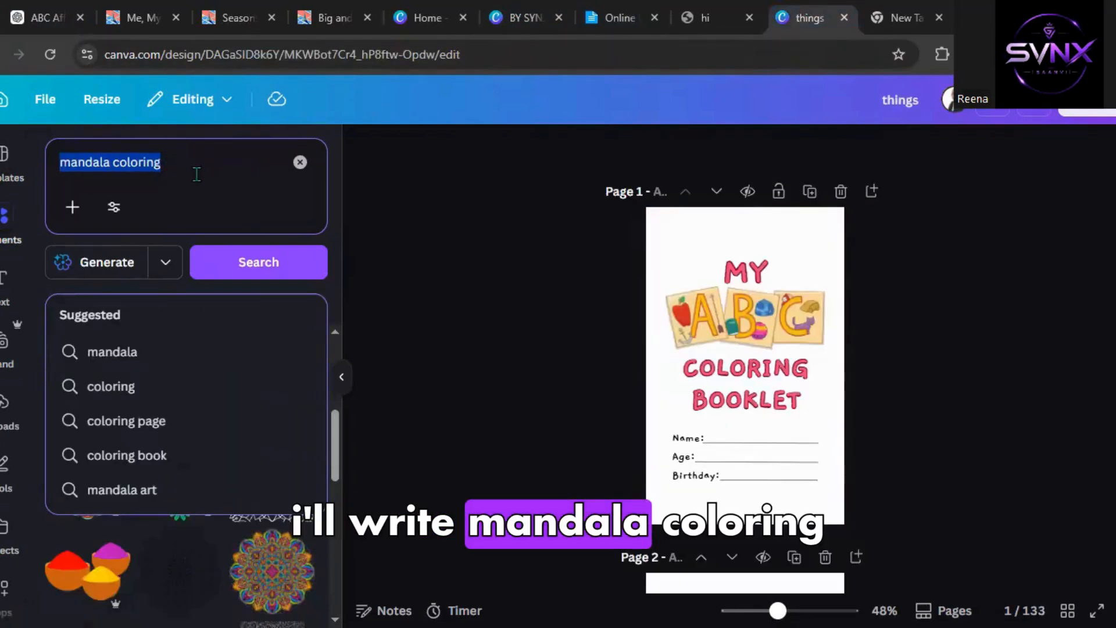
Add a line-art mandala graphic from the mandala coloring results to page 2, then delete it.
click(268, 278)
scroll(214, 364, up, 5)
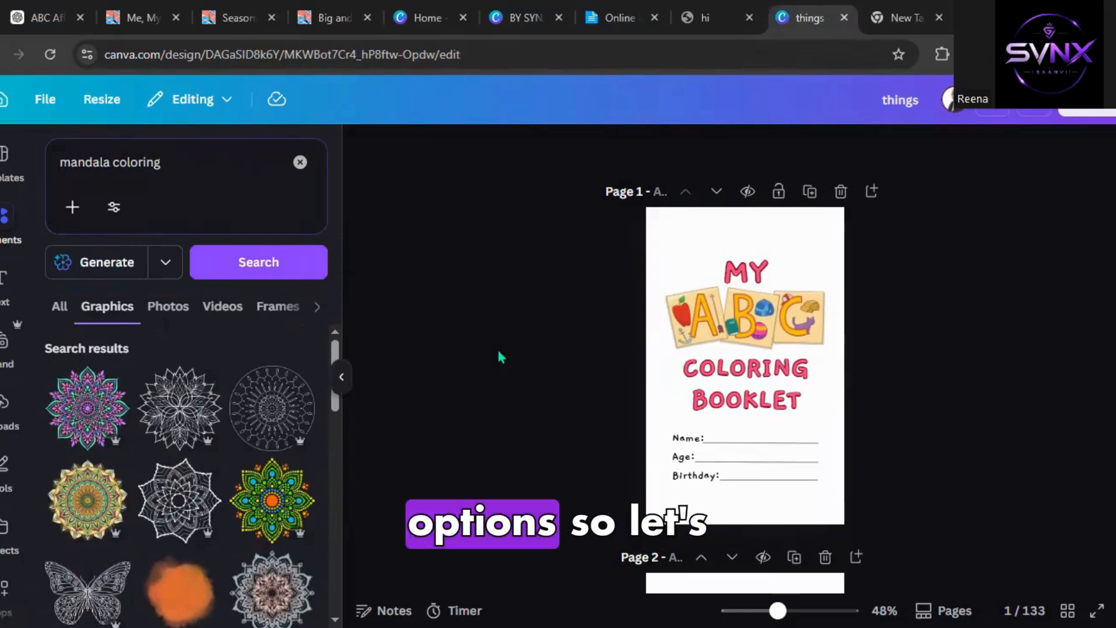
scroll(570, 407, down, 8)
scroll(570, 407, up, 3)
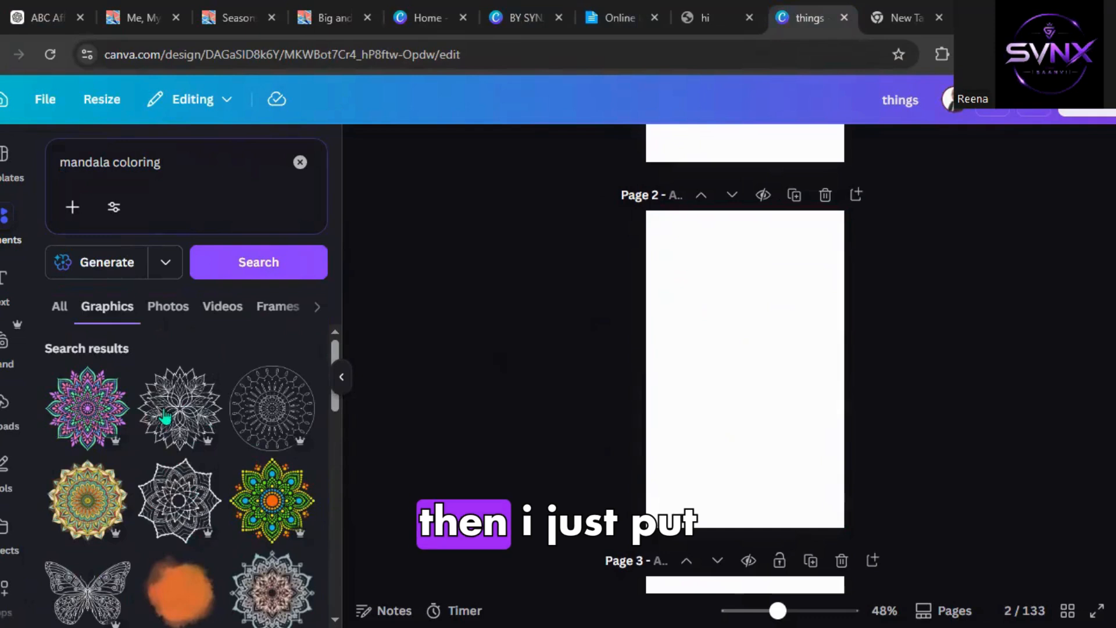
click(145, 423)
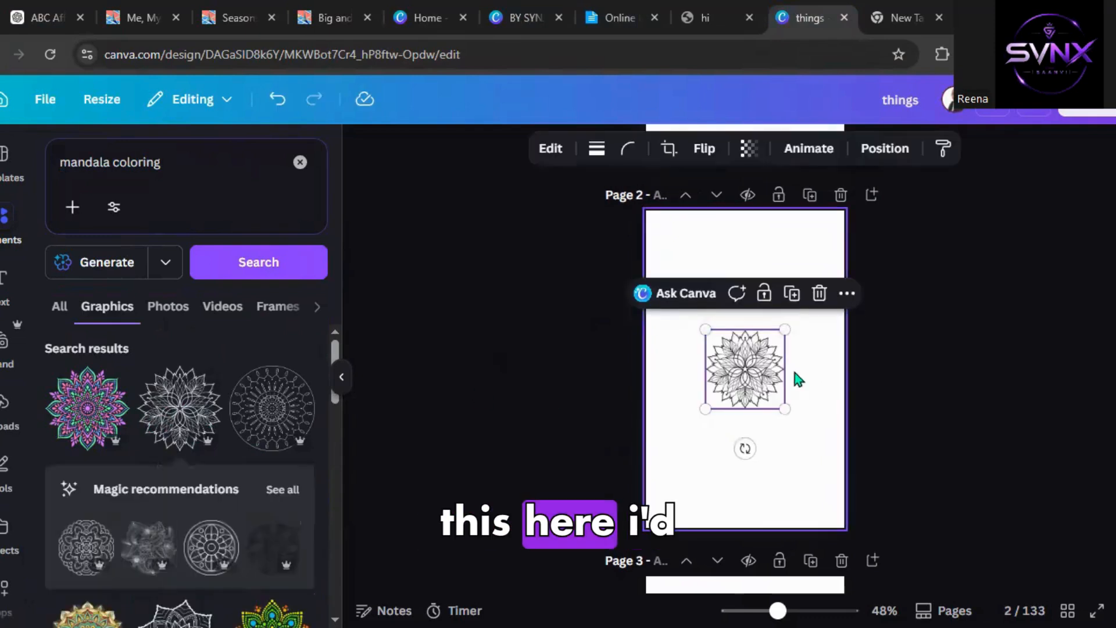
click(908, 497)
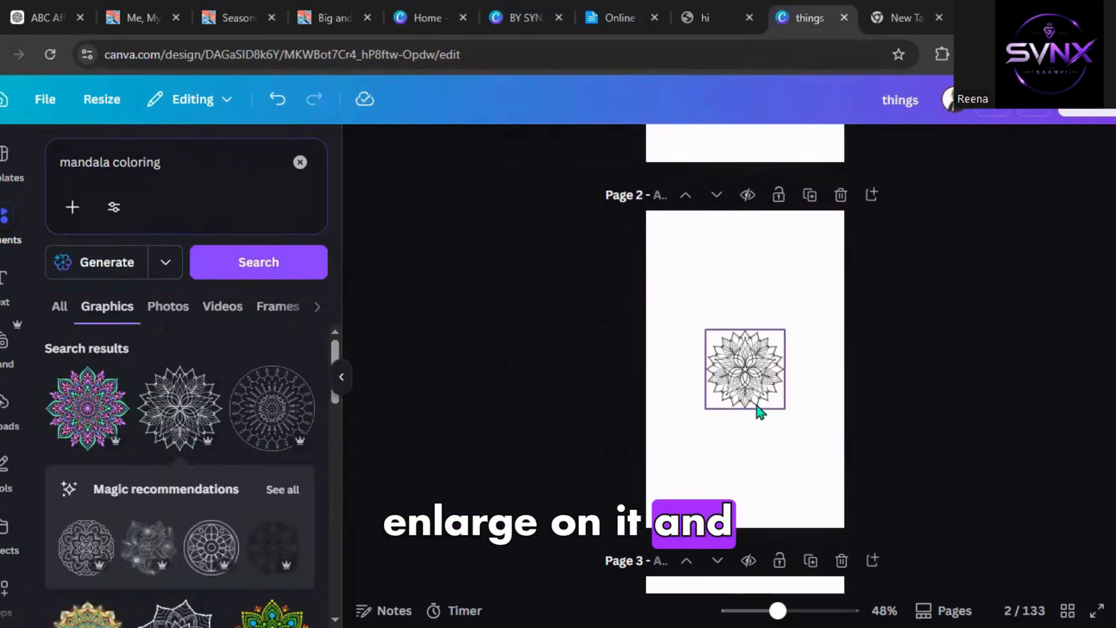
click(743, 390)
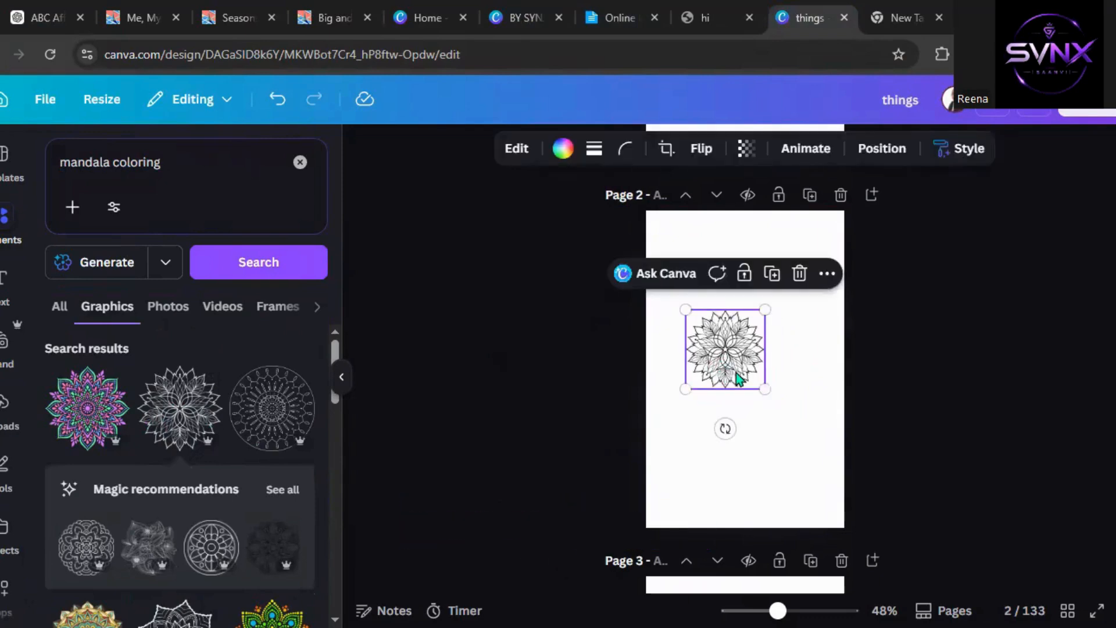
key(Delete)
Browse the design's pages and the mandala coloring graphic results.
scroll(743, 446, up, 5)
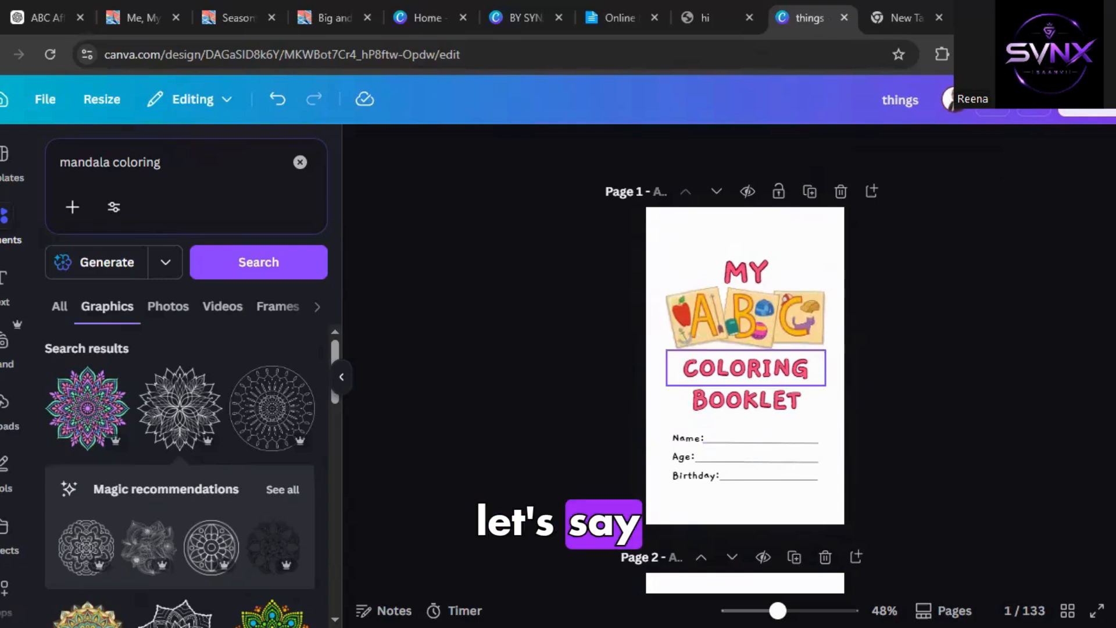
scroll(909, 357, down, 20)
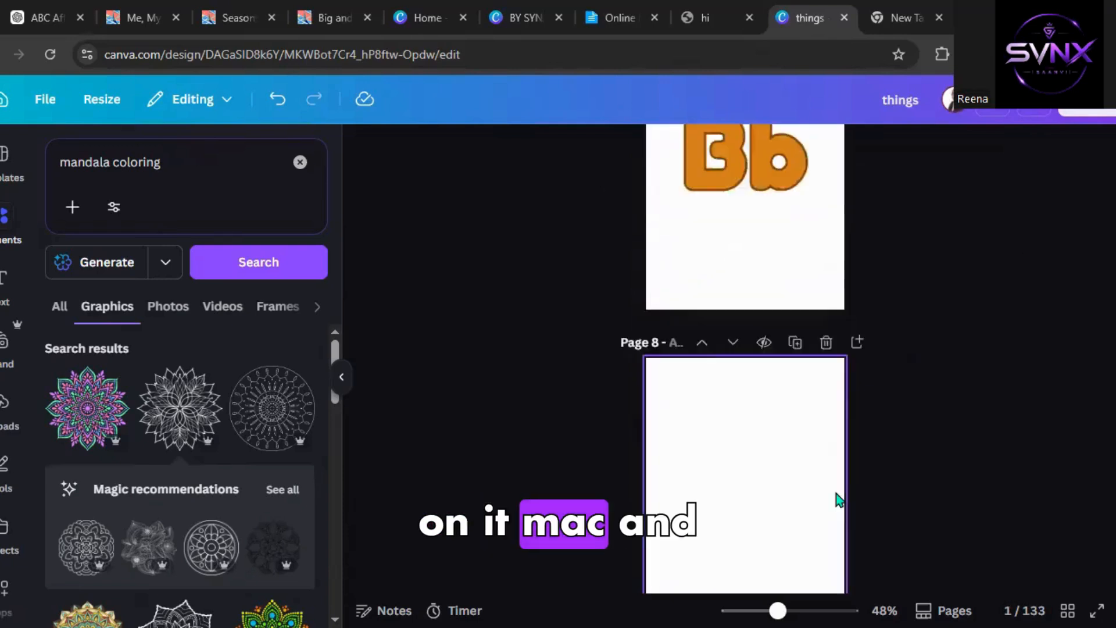
scroll(522, 472, up, 20)
scroll(244, 349, down, 4)
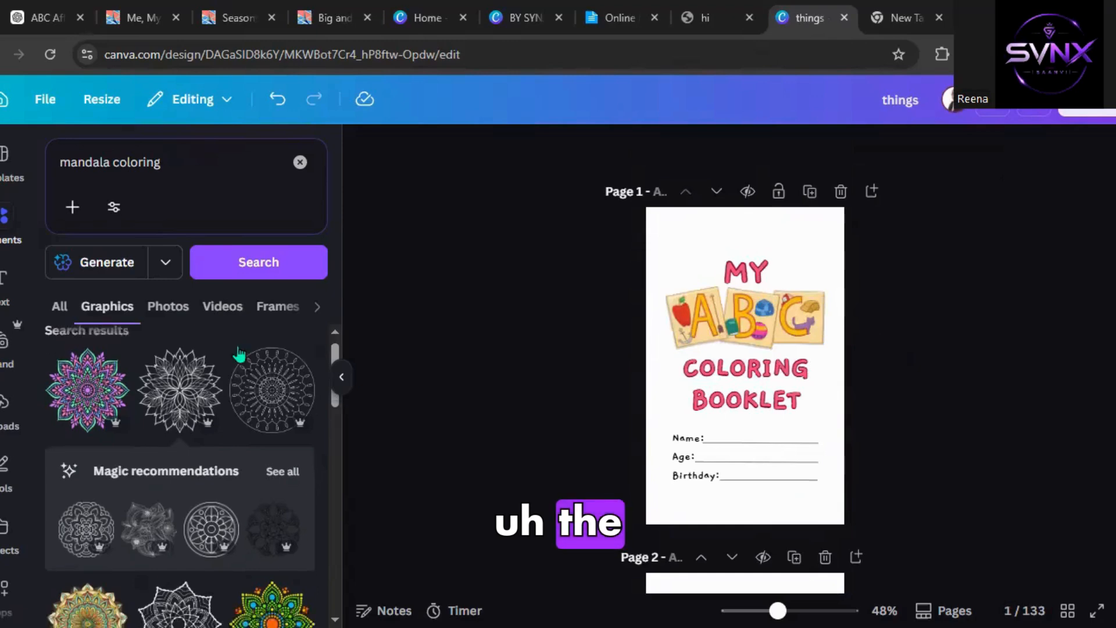
scroll(628, 523, down, 5)
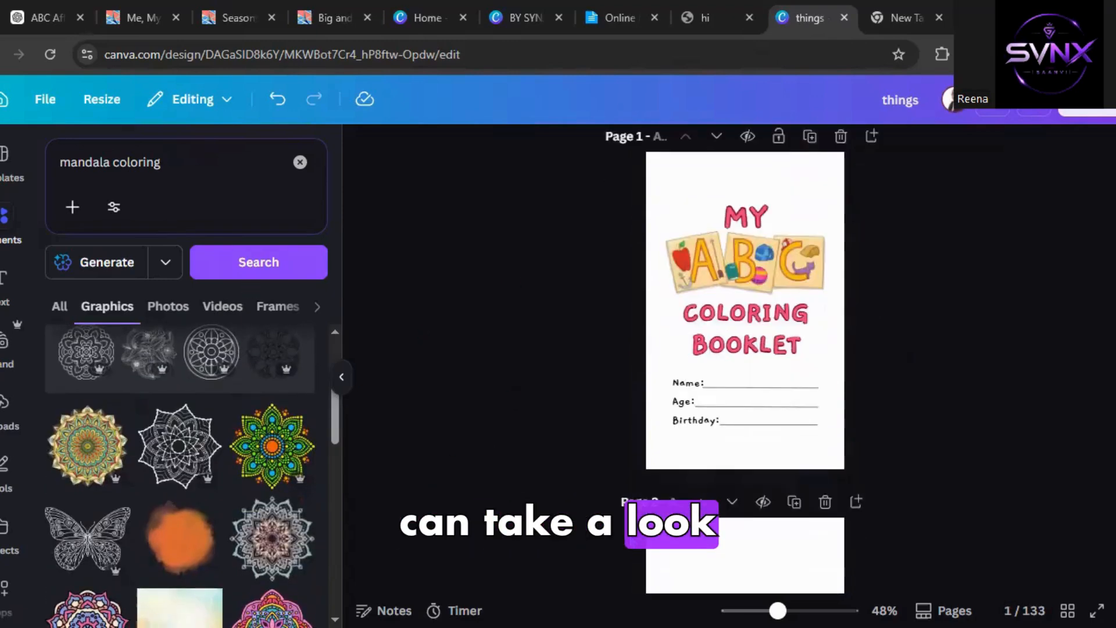
scroll(639, 509, up, 5)
scroll(328, 484, down, 10)
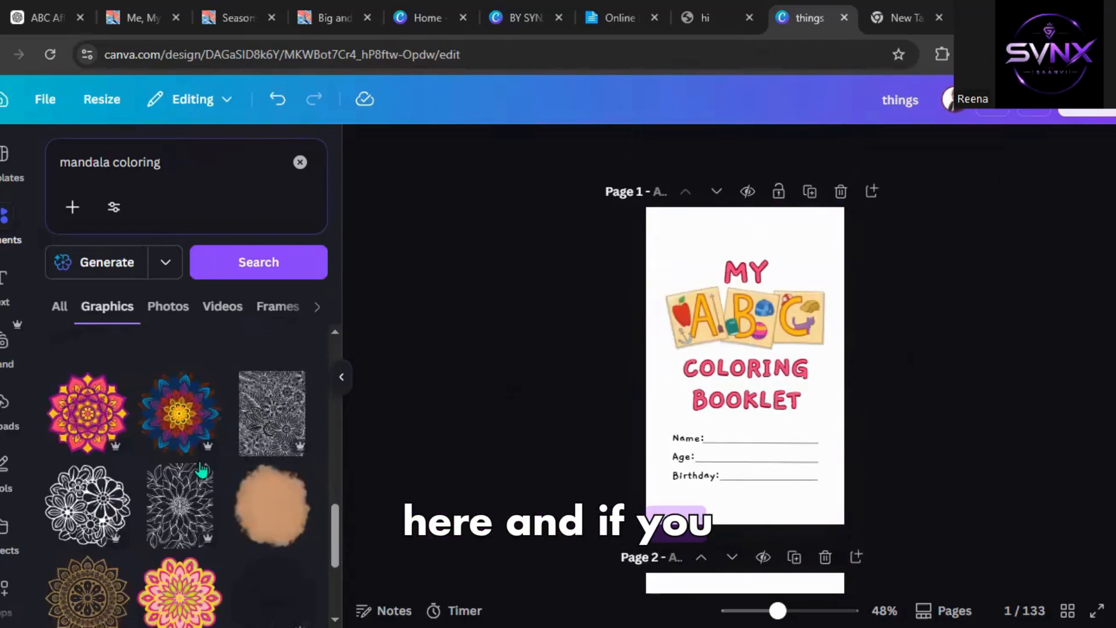
scroll(200, 470, down, 5)
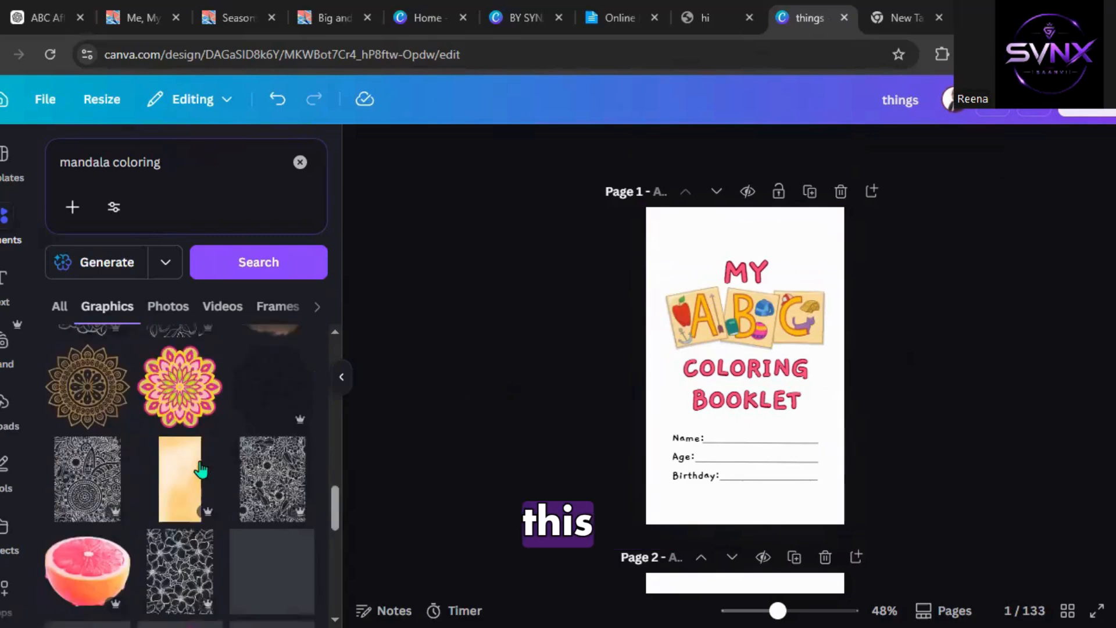
scroll(178, 535, down, 3)
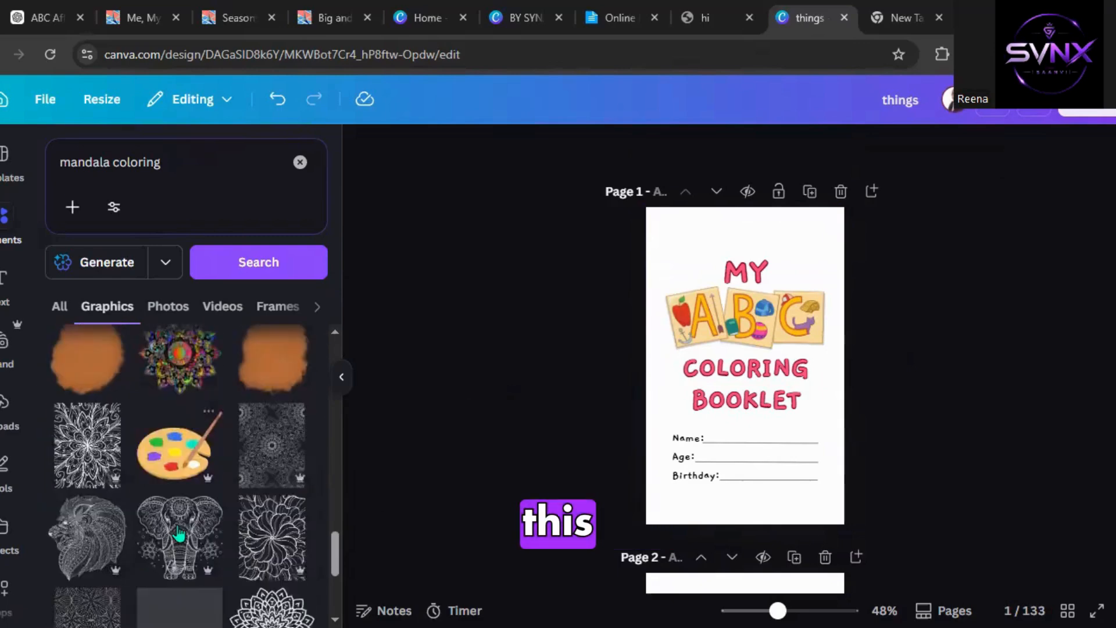
scroll(173, 521, down, 2)
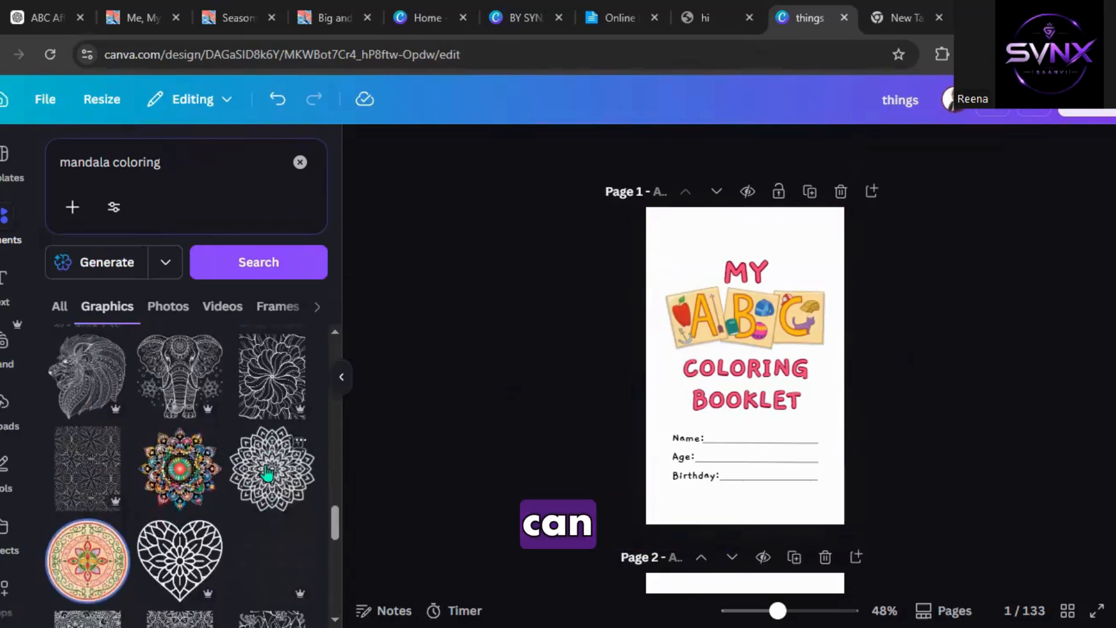
scroll(135, 493, down, 5)
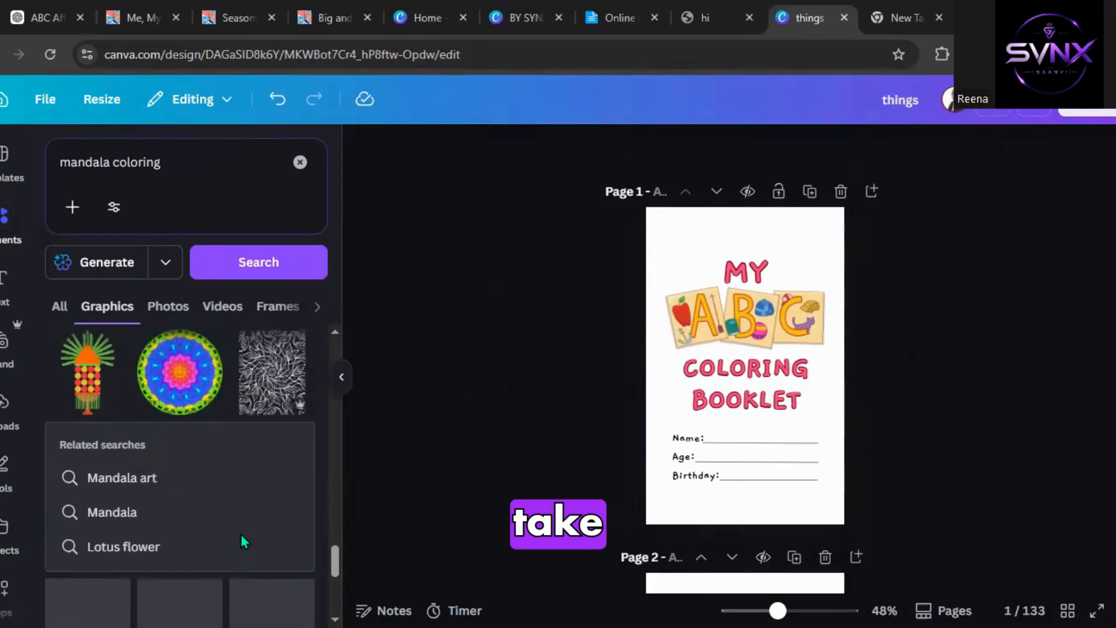
scroll(193, 519, down, 3)
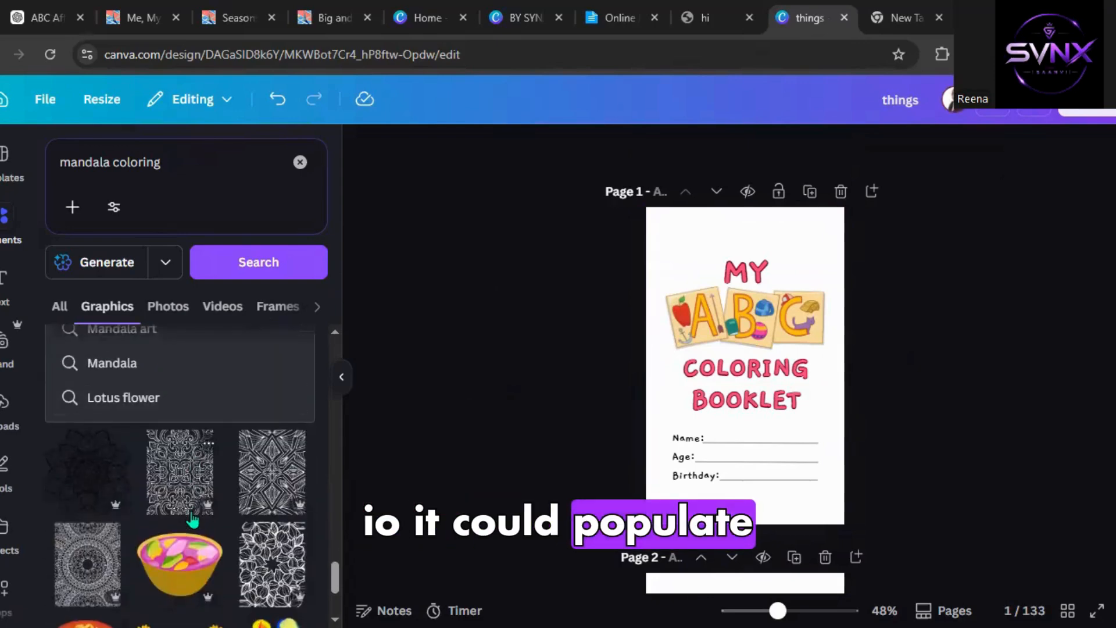
scroll(193, 519, down, 2)
scroll(193, 519, down, 4)
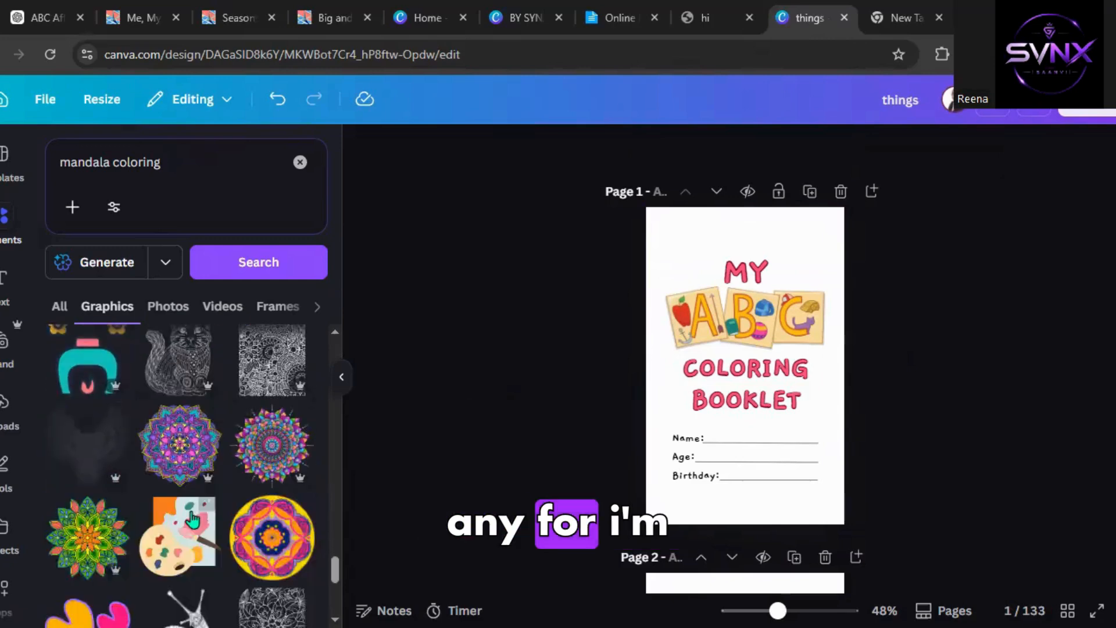
scroll(140, 572, down, 3)
scroll(138, 564, down, 4)
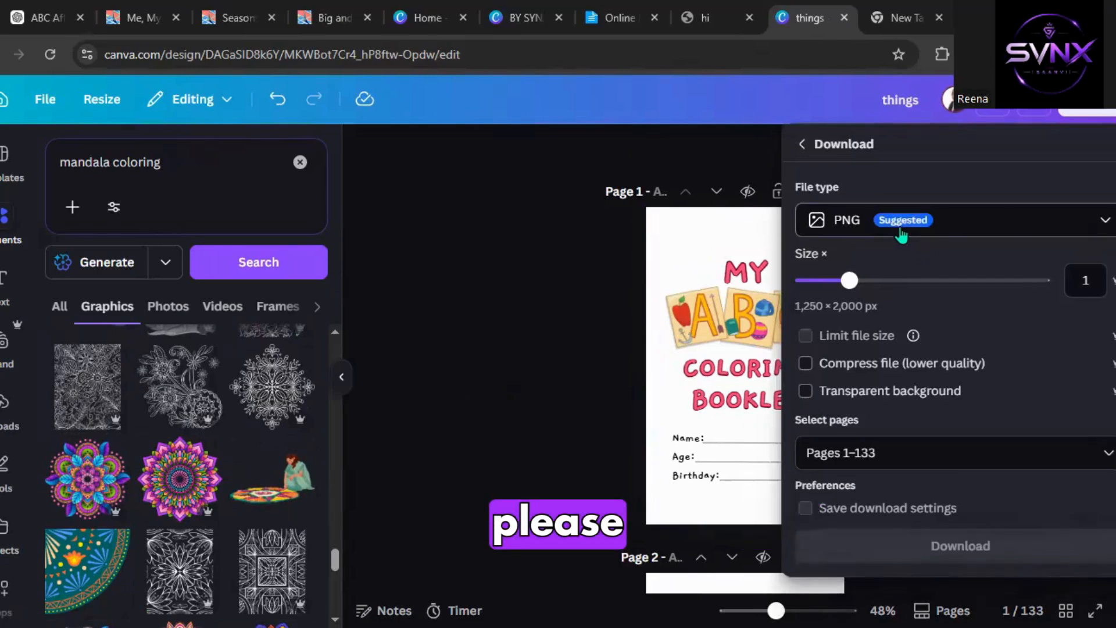
Download all pages as a flattened PDF Print with the RGB (best for digital use) colour profile.
click(902, 232)
click(873, 423)
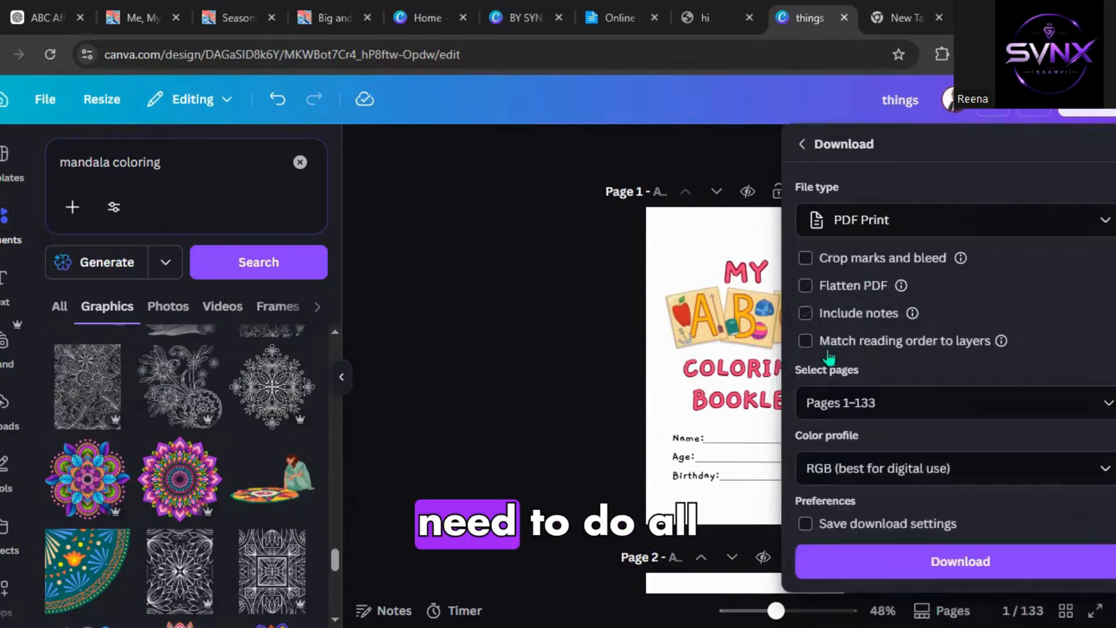
click(848, 291)
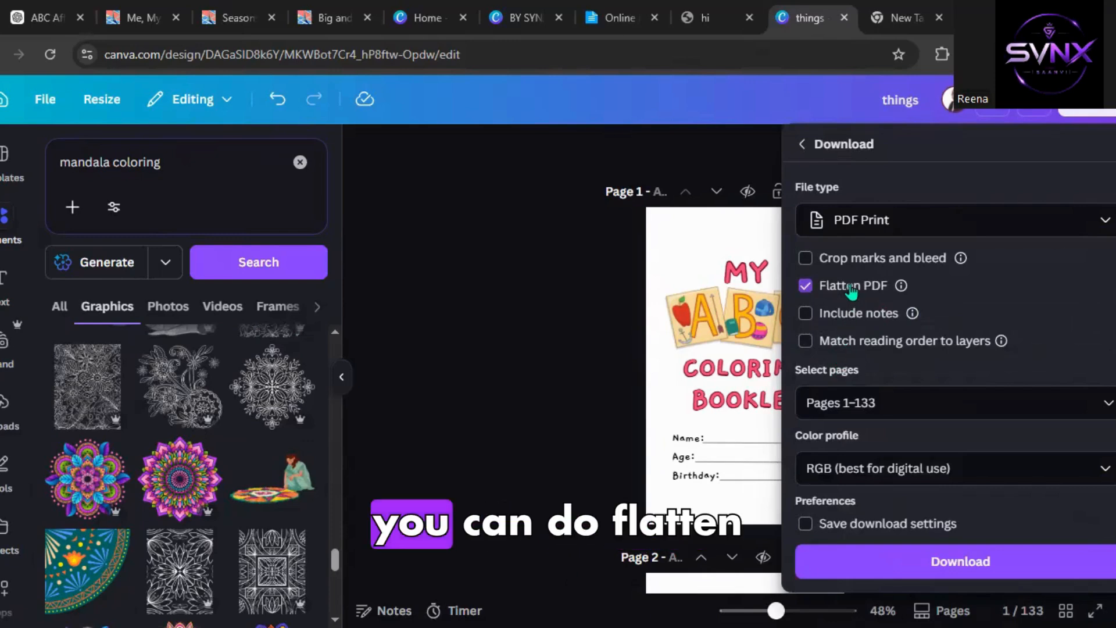
click(863, 474)
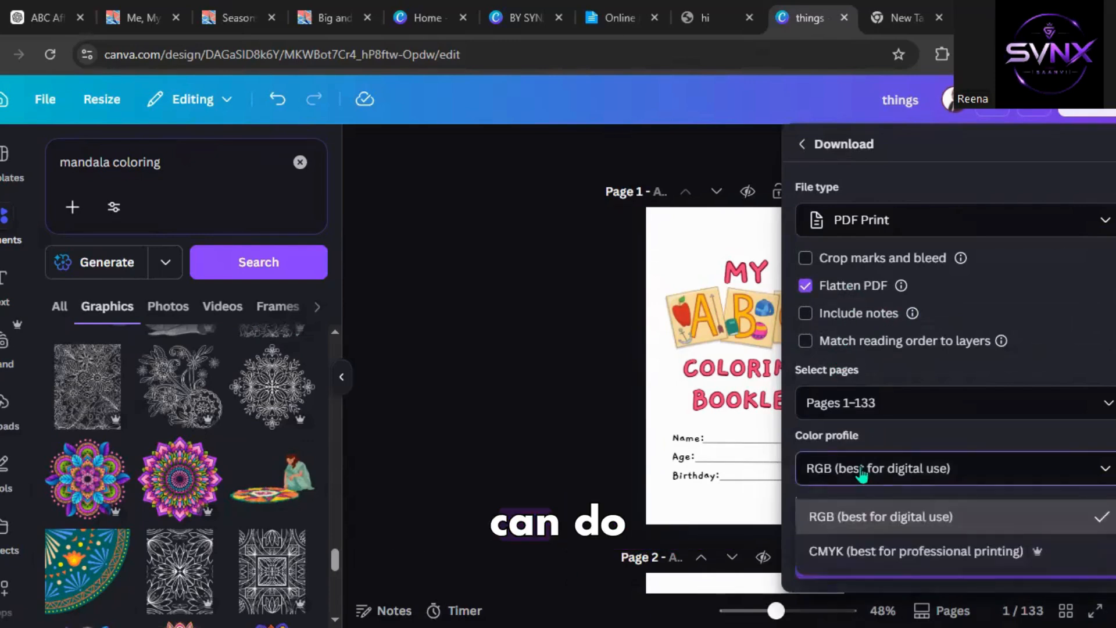
click(889, 526)
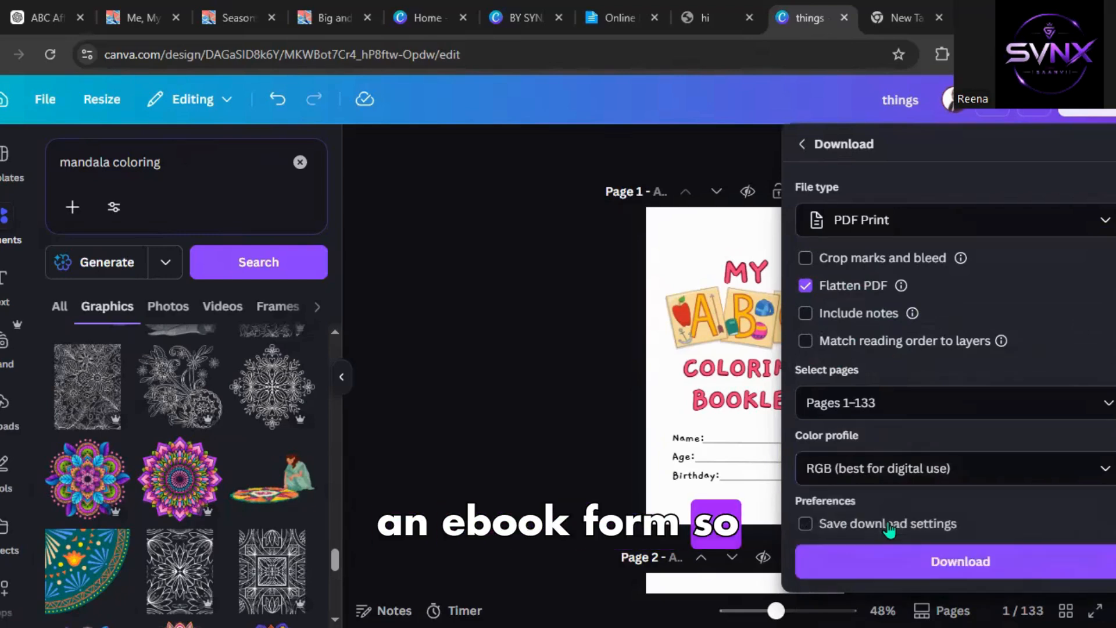
click(886, 573)
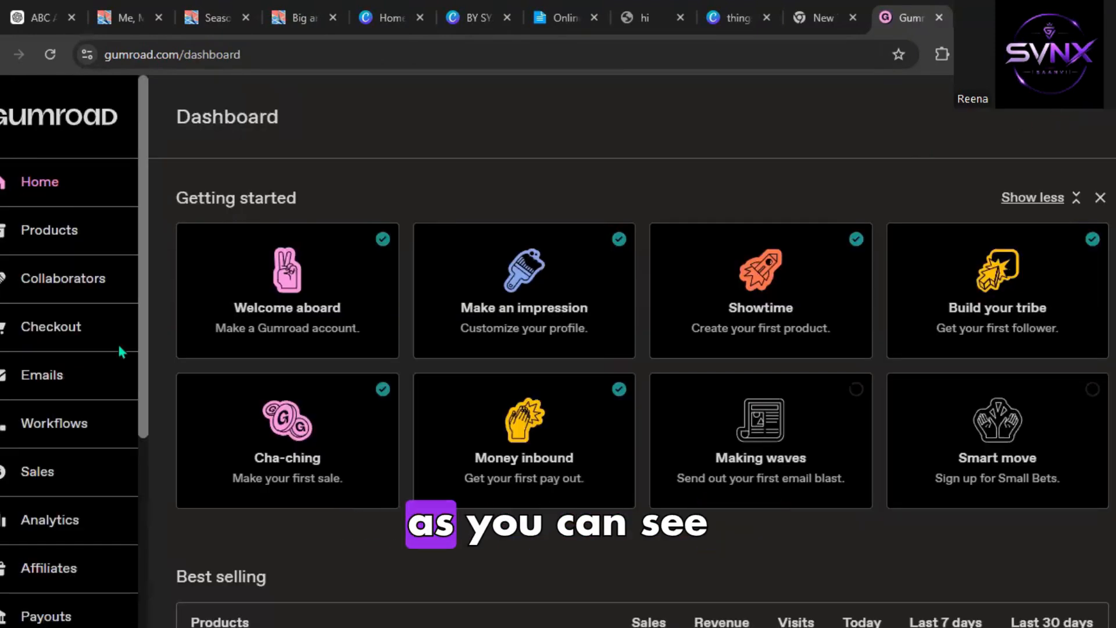
Open the Products page and start a new product, browsing the available product types.
scroll(367, 277, down, 1)
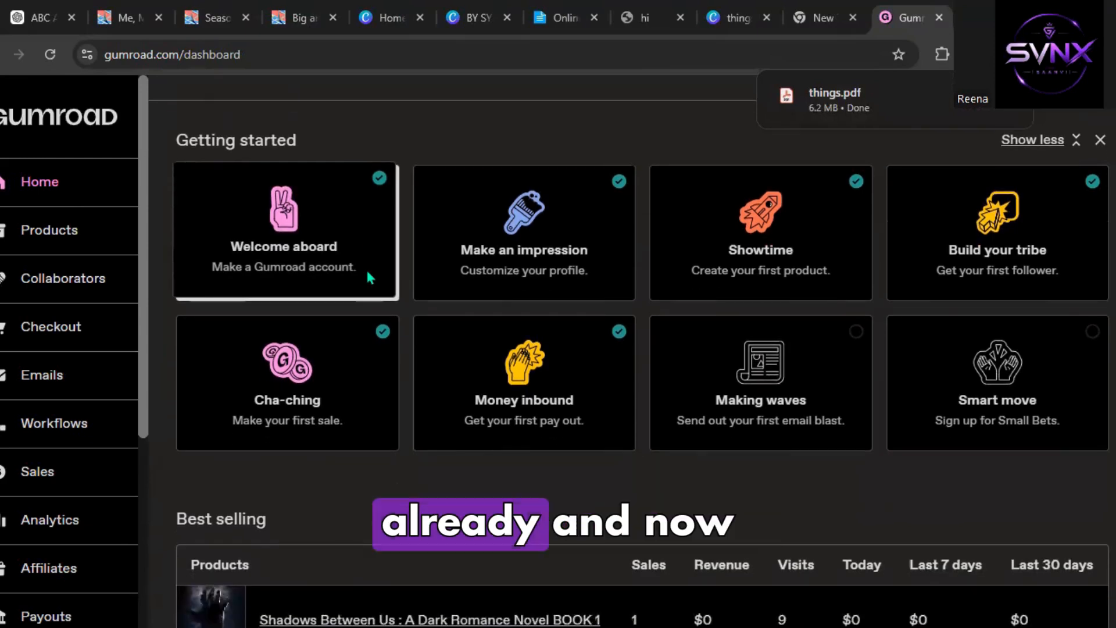
scroll(368, 277, up, 1)
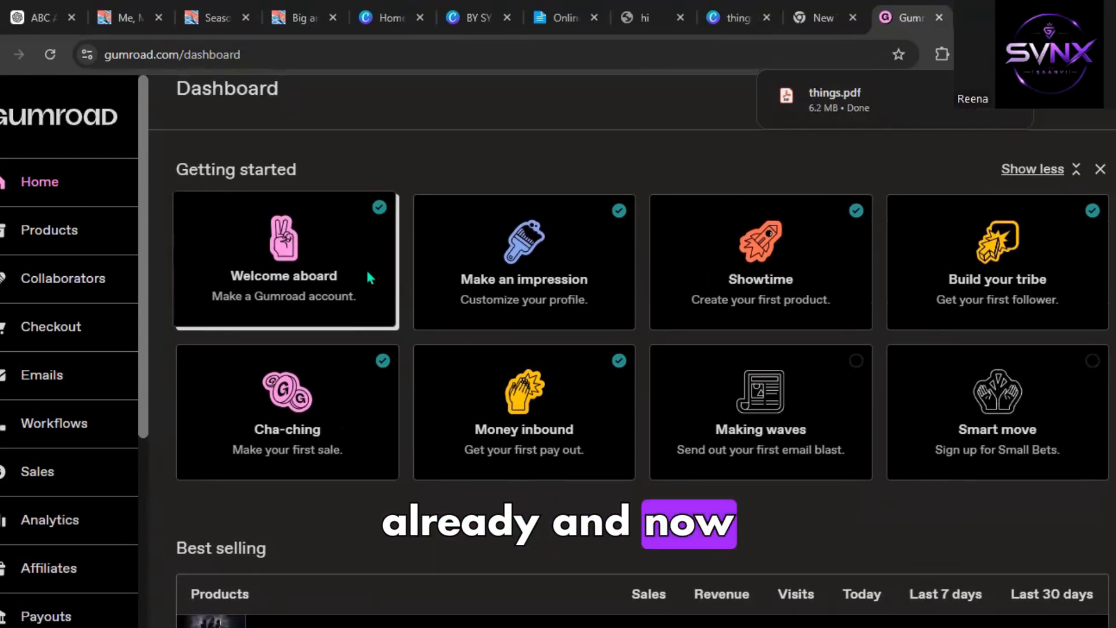
scroll(367, 272, up, 1)
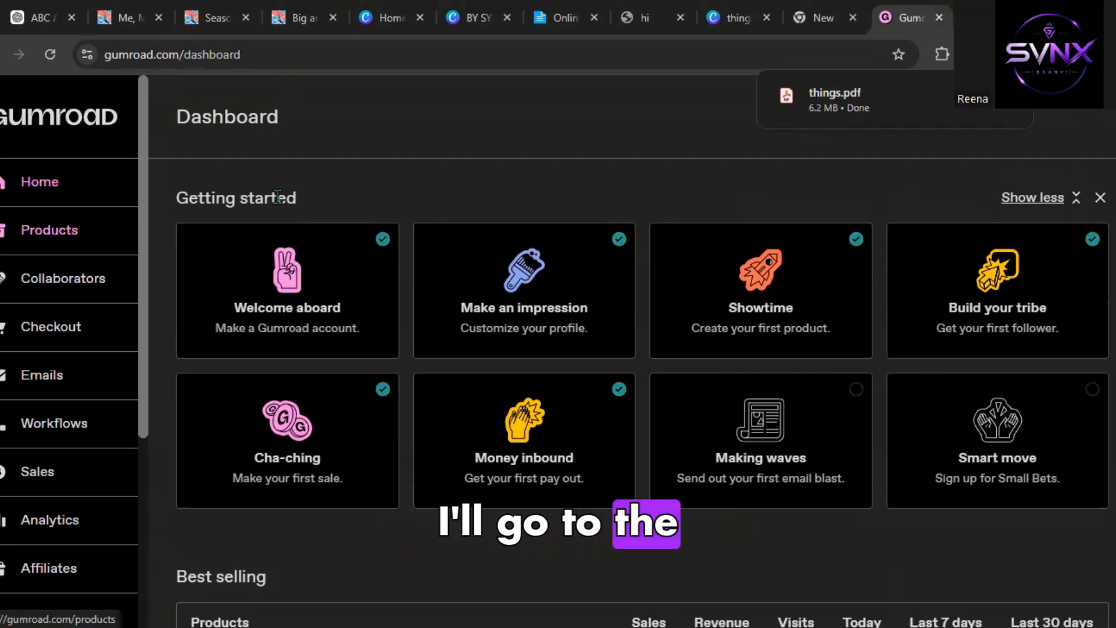
click(76, 229)
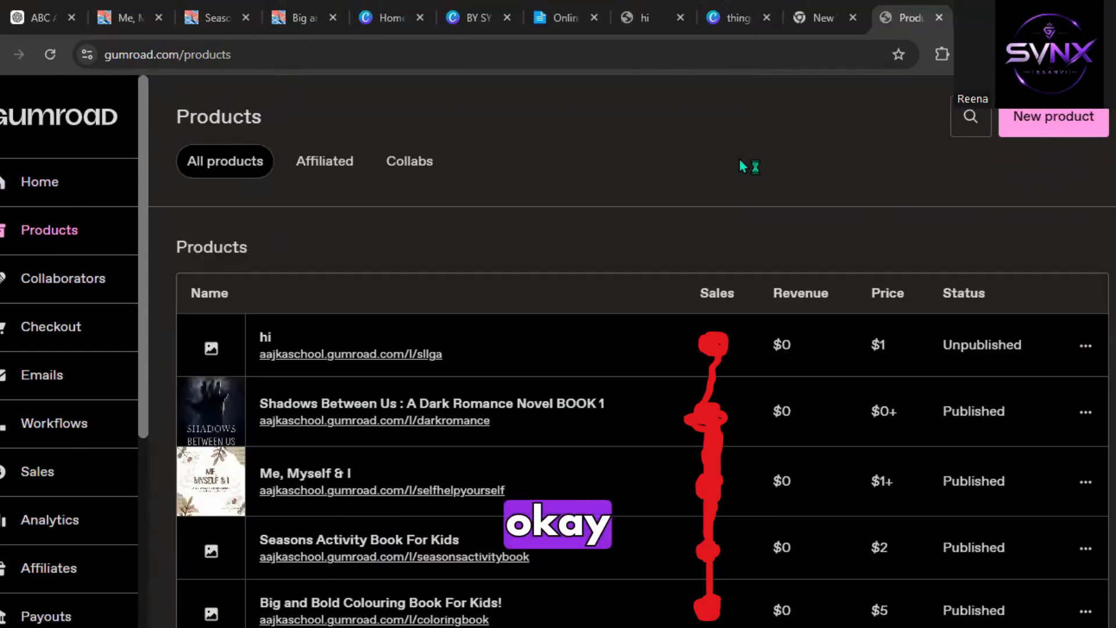
click(1041, 123)
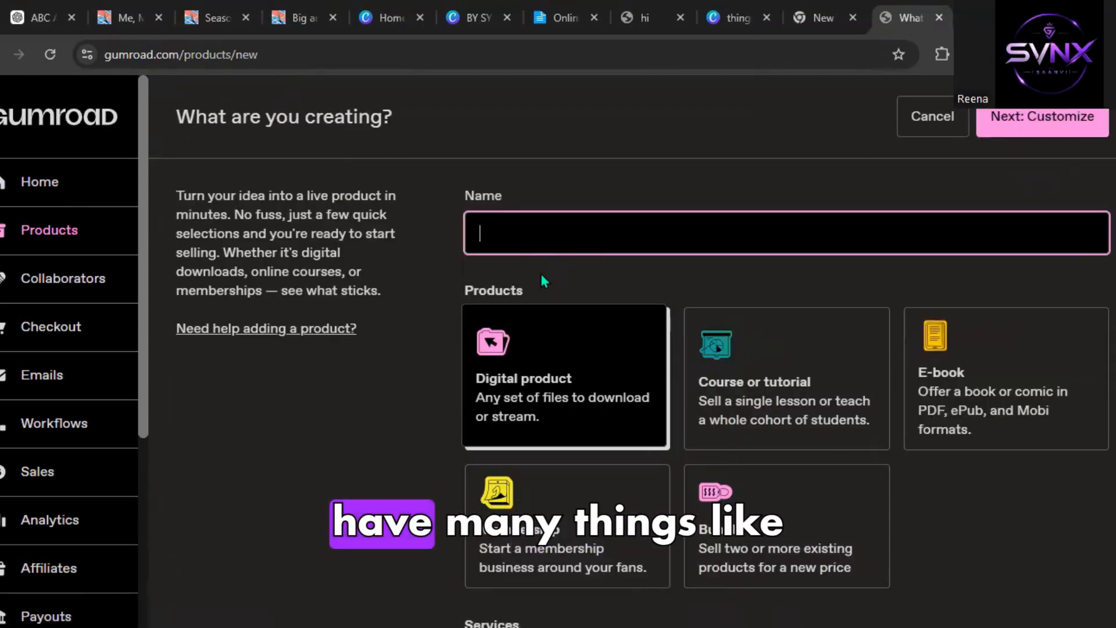
scroll(539, 271, down, 5)
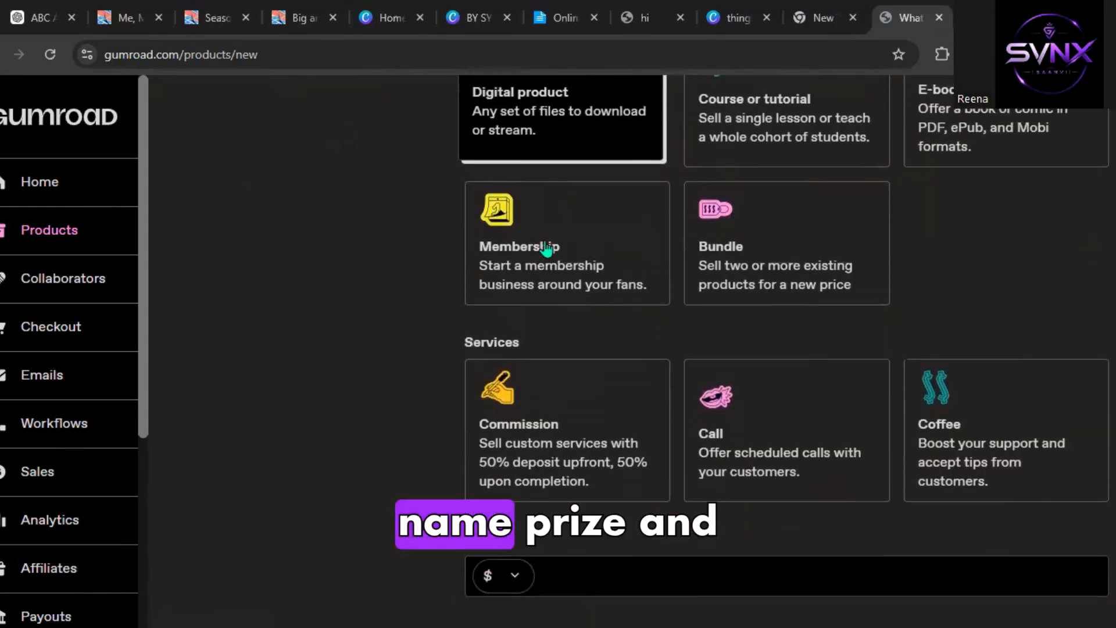
scroll(544, 250, up, 5)
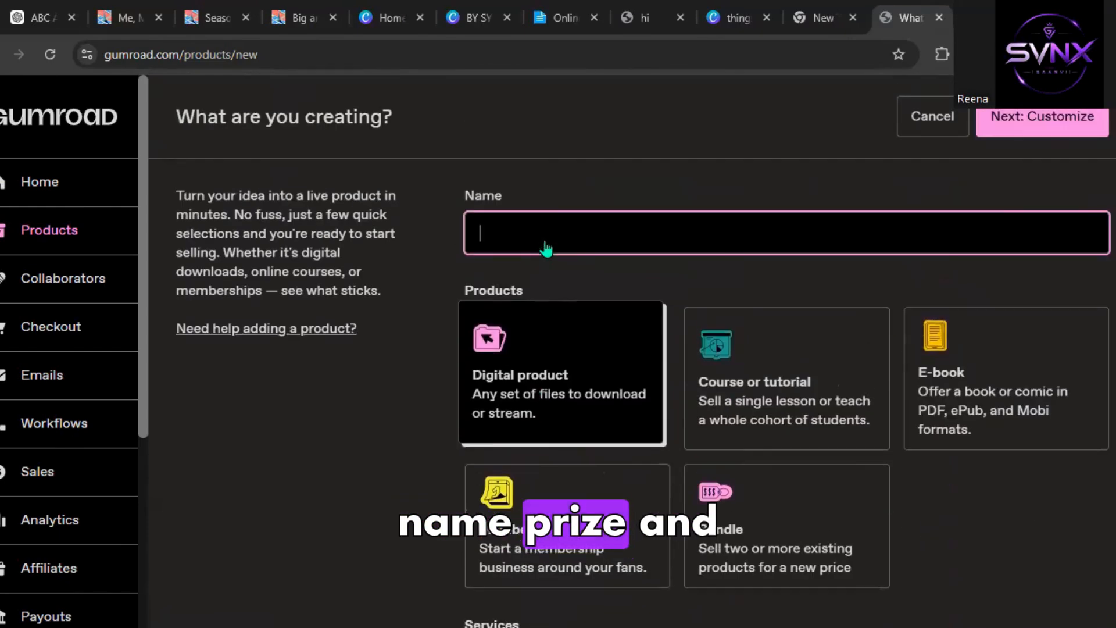
Select the Gumroad name, description and sales copy prompt (PROMPT 2) in the online notepad.
click(58, 20)
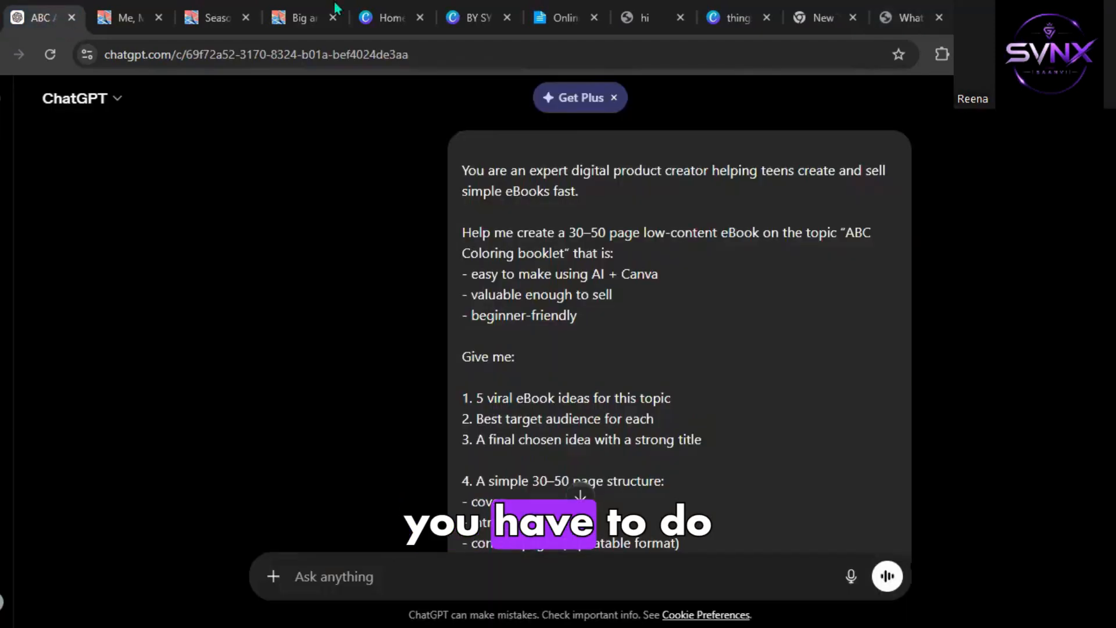
click(577, 16)
scroll(322, 311, down, 5)
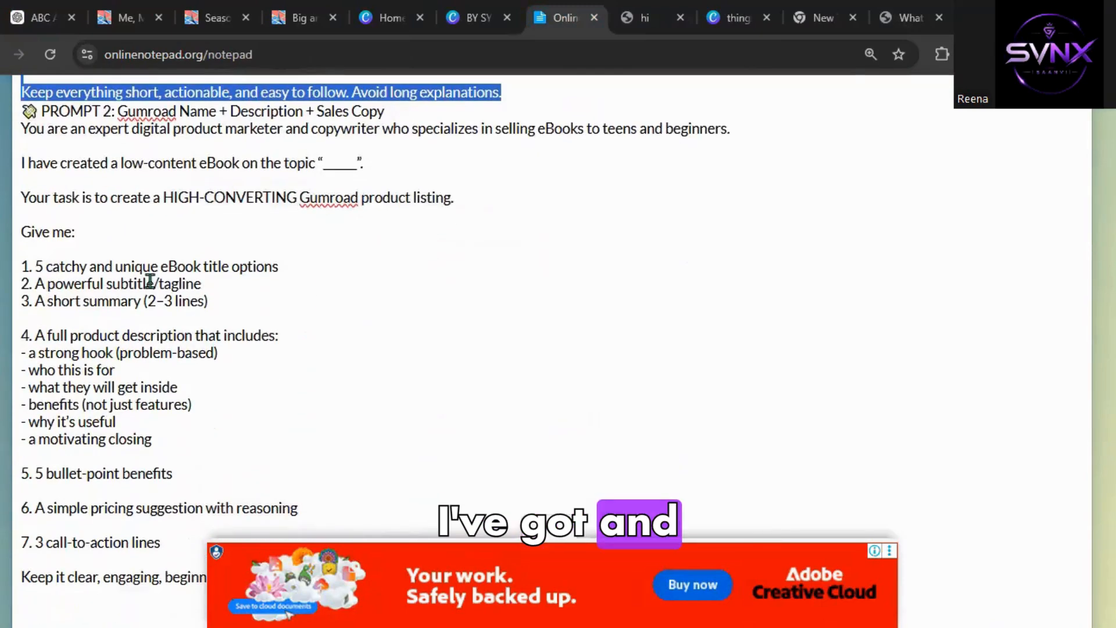
drag(21, 129, 152, 198)
key(ctrl+c)
drag(210, 322, 665, 484)
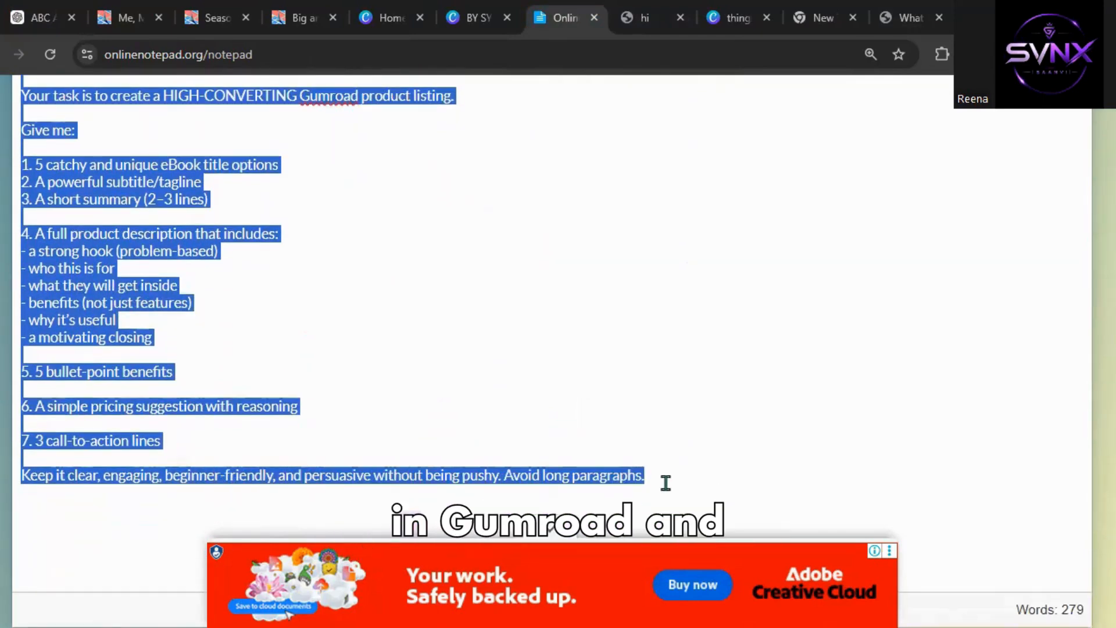
Paste the Gumroad listing prompt into the ChatGPT message box.
click(41, 18)
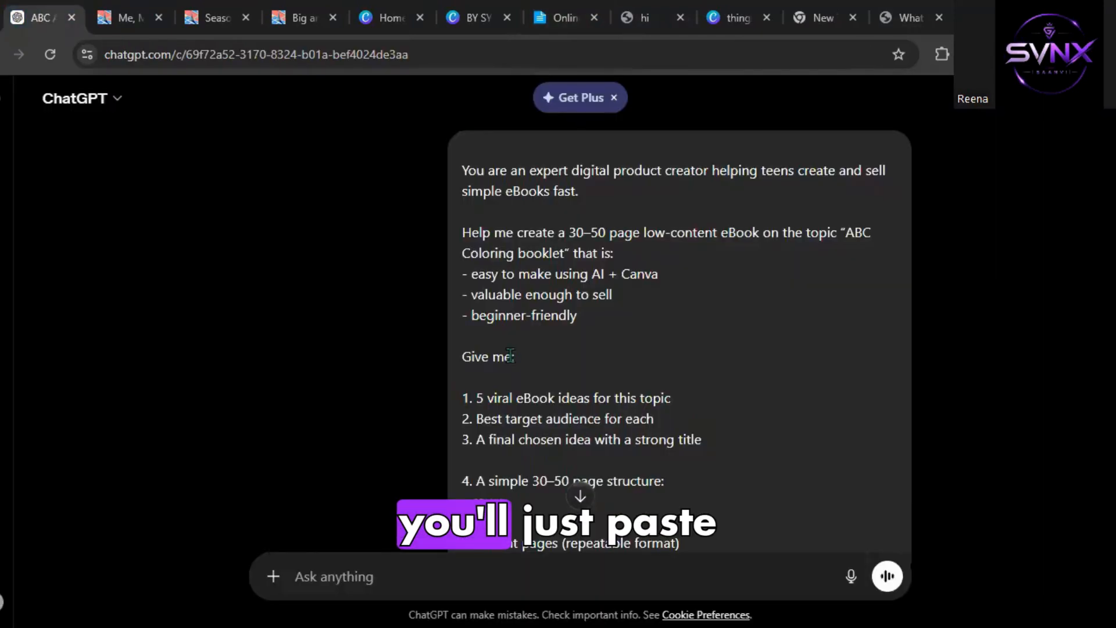
click(405, 589)
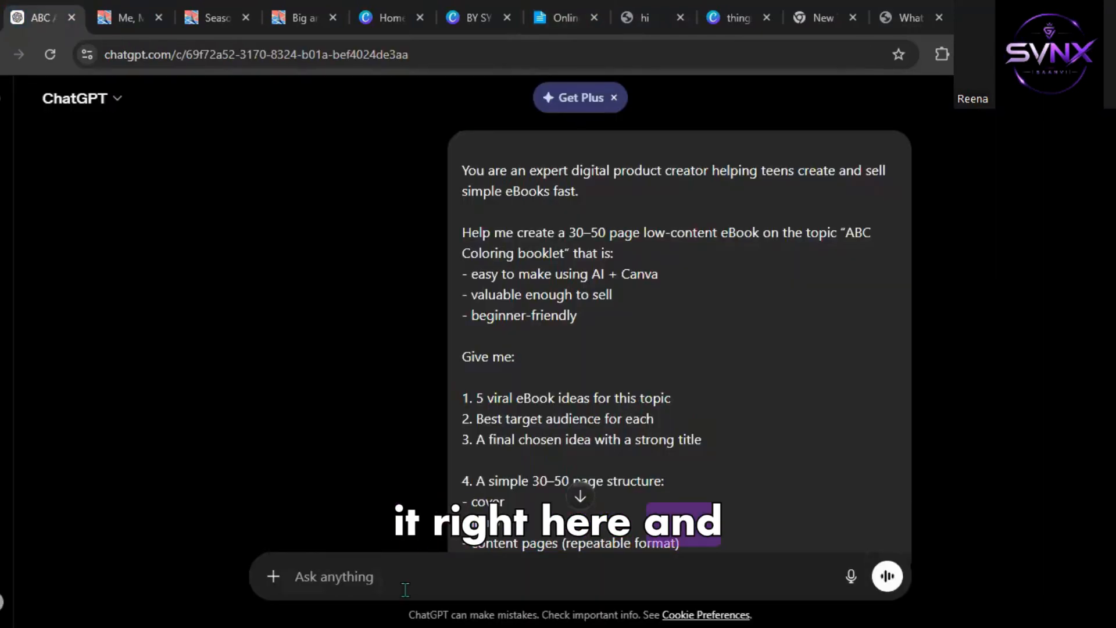
key(ctrl+v)
scroll(442, 470, down, 2)
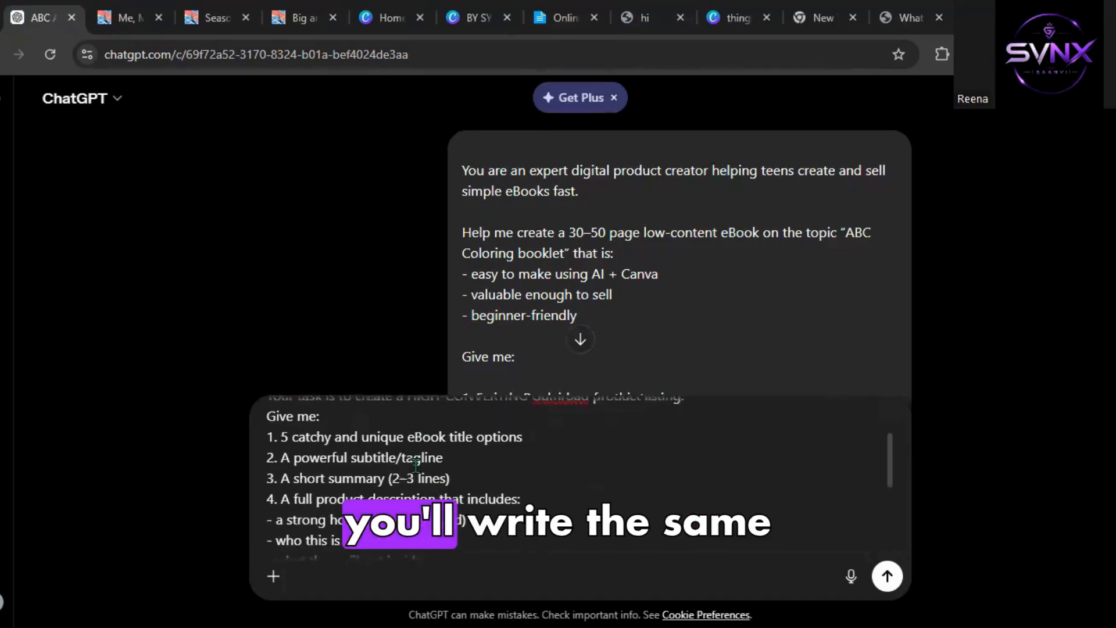
scroll(568, 467, up, 2)
Change the prompt's topic line to "I have created this book." and send the prompt.
drag(567, 467, 602, 467)
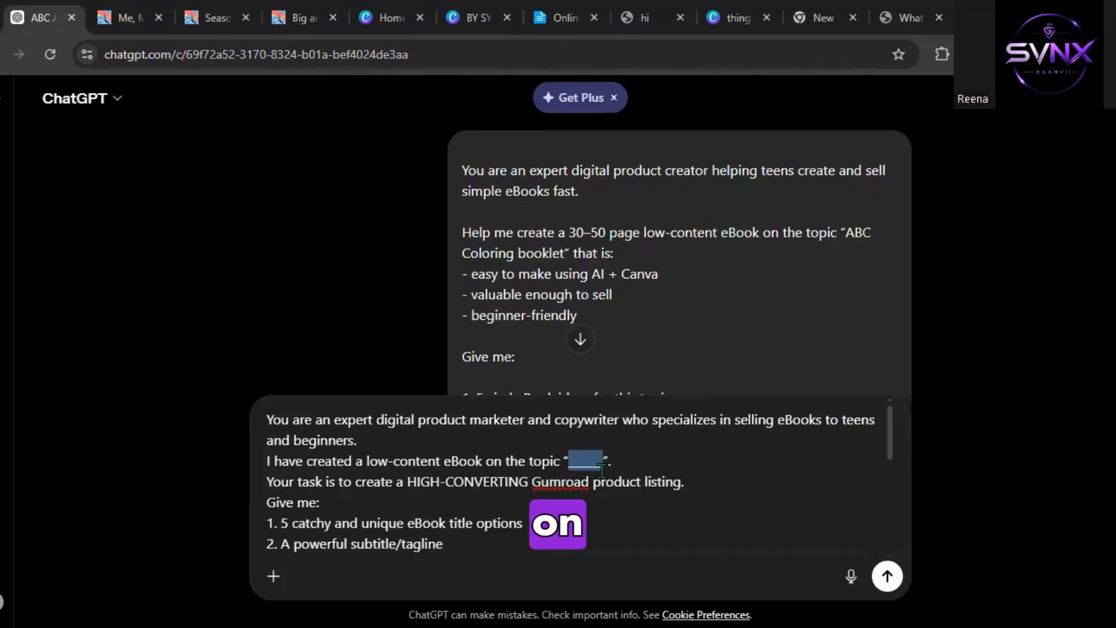
drag(602, 472, 269, 462)
scroll(549, 452, down, 4)
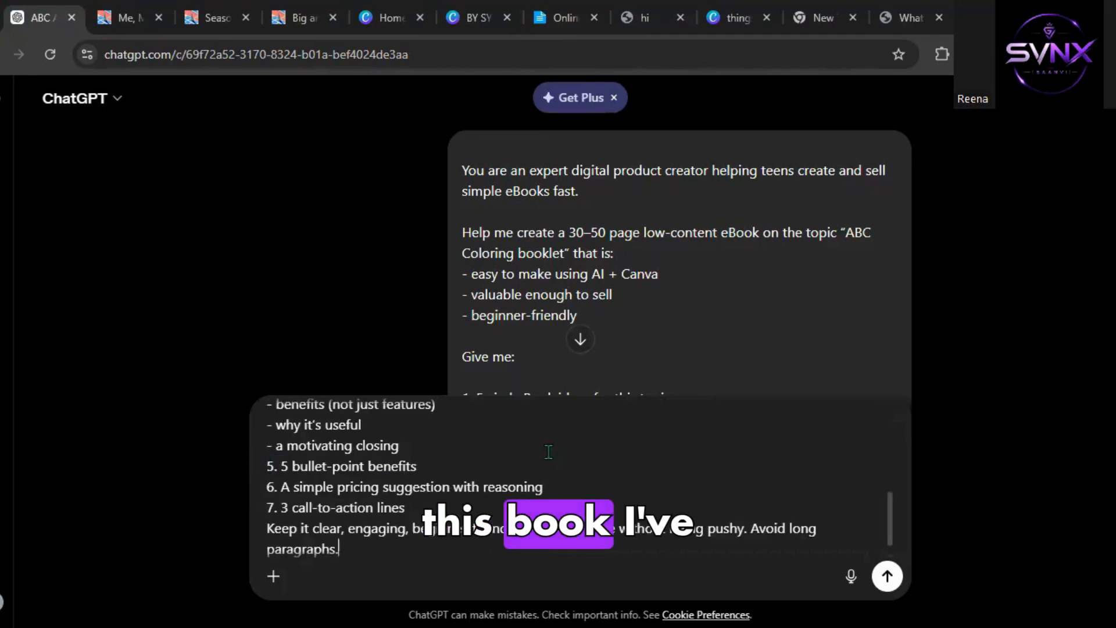
scroll(528, 472, up, 5)
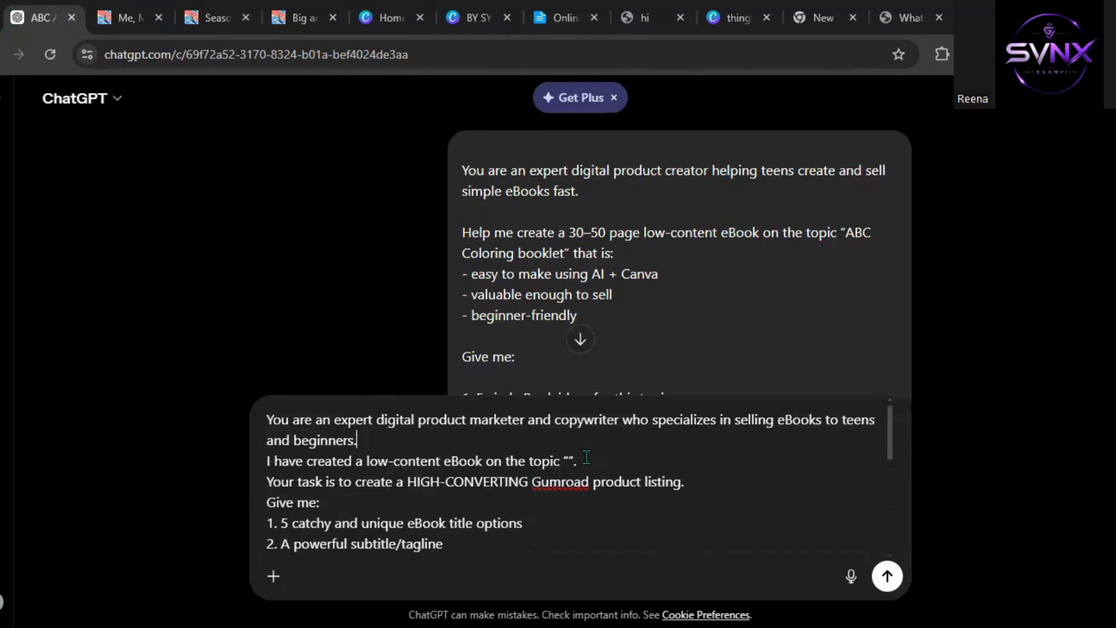
drag(577, 461, 252, 467)
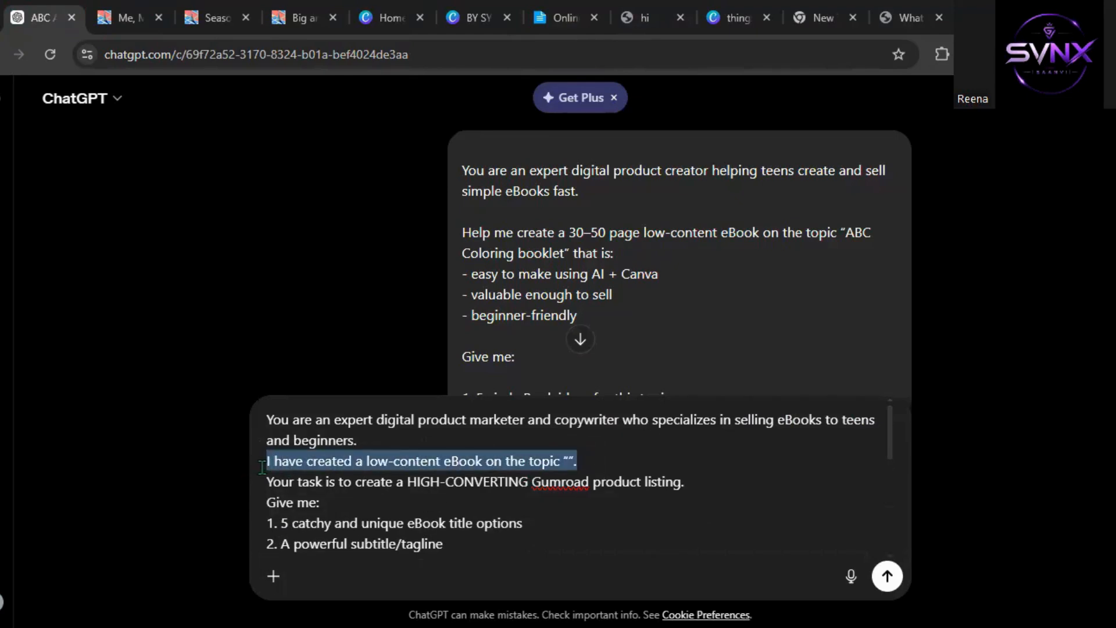
drag(262, 467, 412, 465)
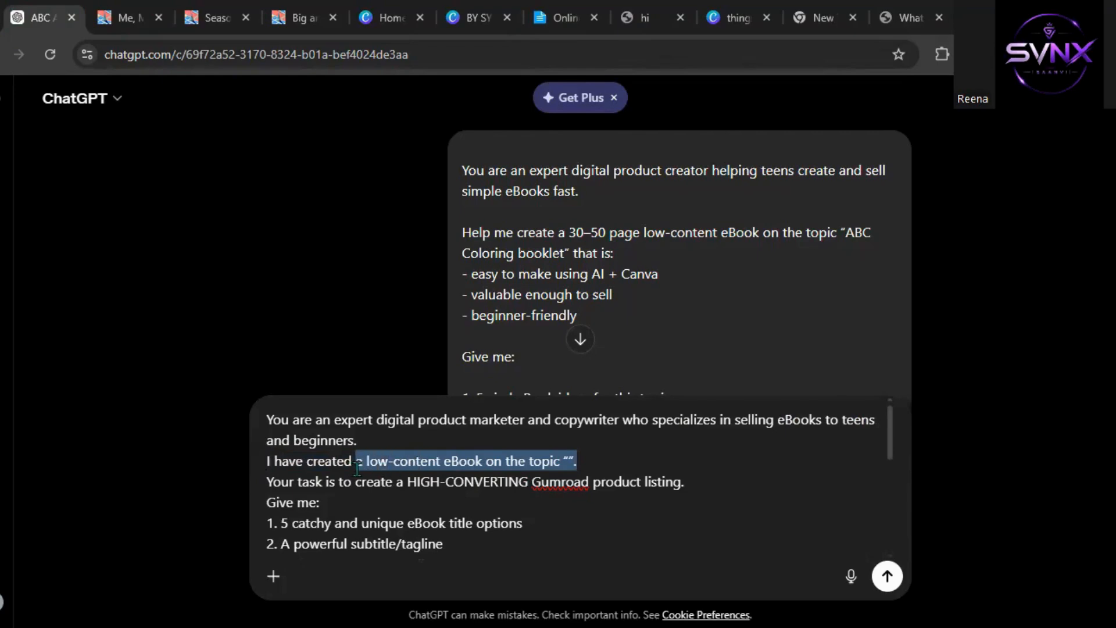
text(this boo)
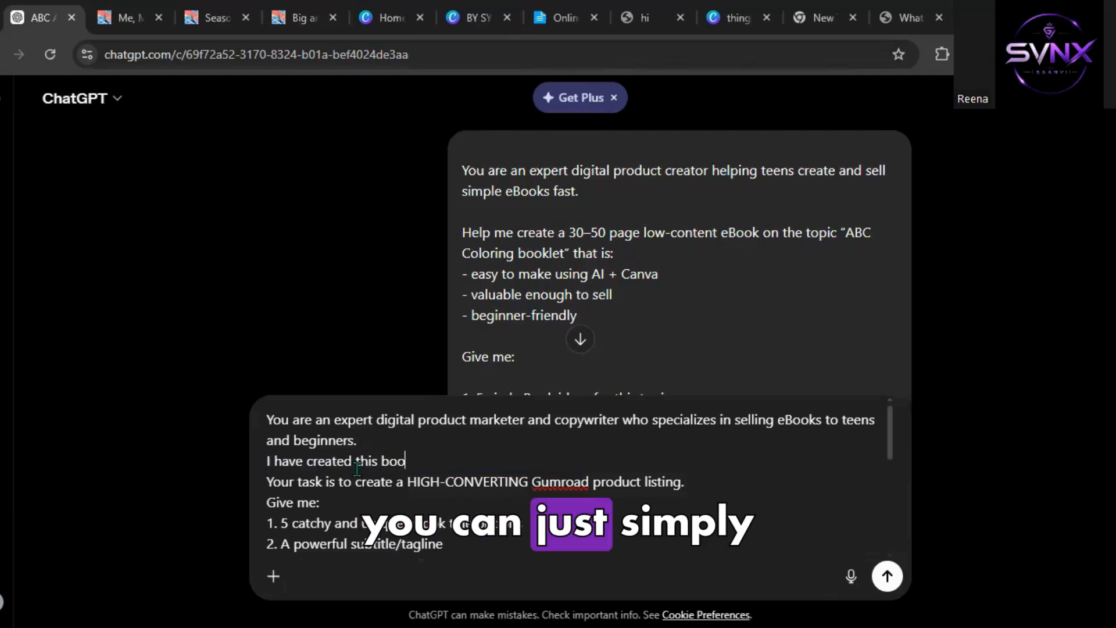
text(k.)
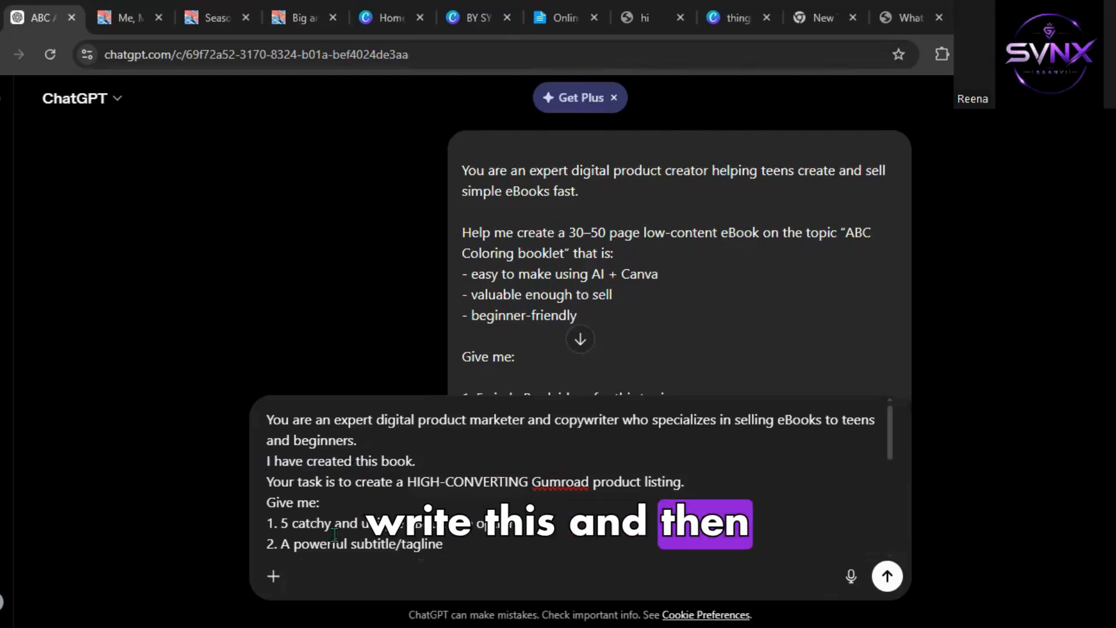
scroll(334, 533, down, 2)
scroll(334, 533, down, 4)
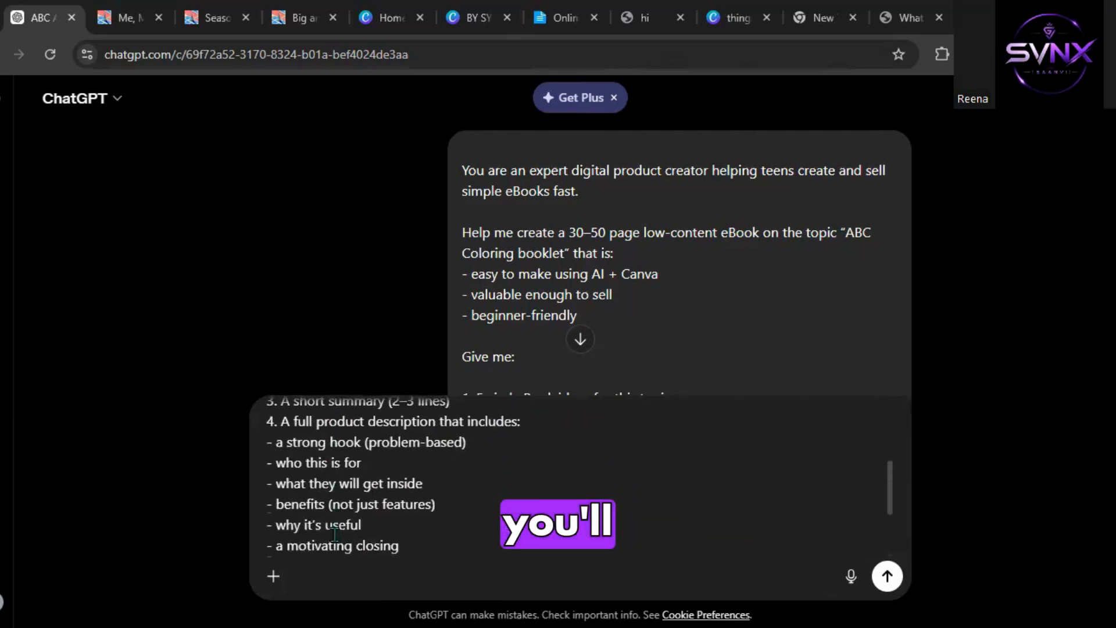
scroll(334, 533, down, 3)
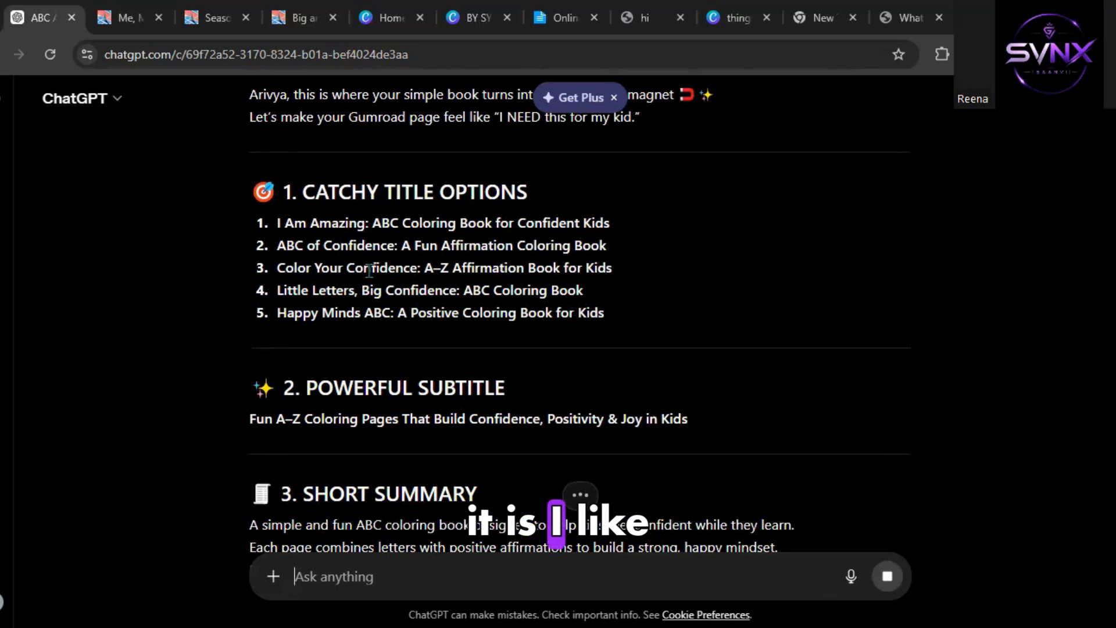
Set the product name to the first title option, "I Am Amazing: ABC Coloring Book for Confident Kids".
triple_click(357, 225)
key(ctrl+c)
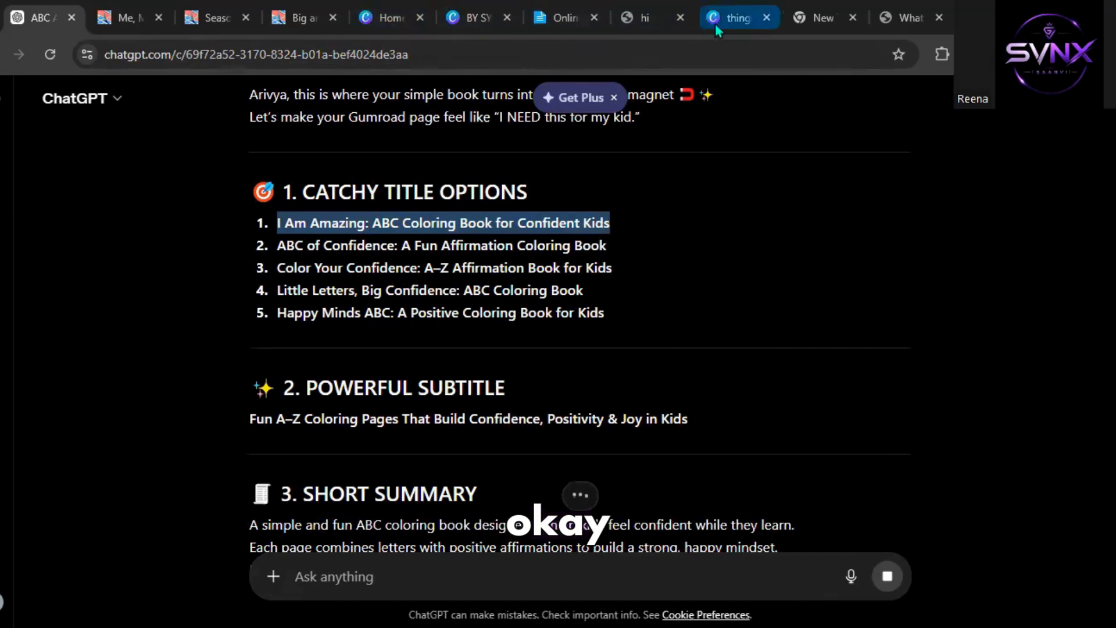
click(836, 15)
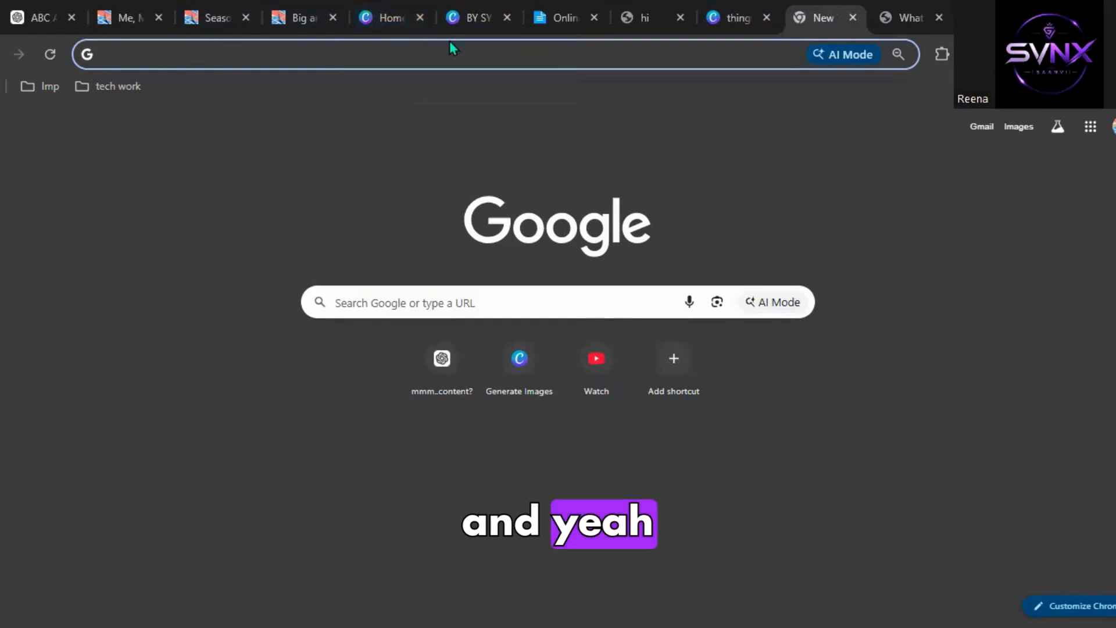
click(617, 24)
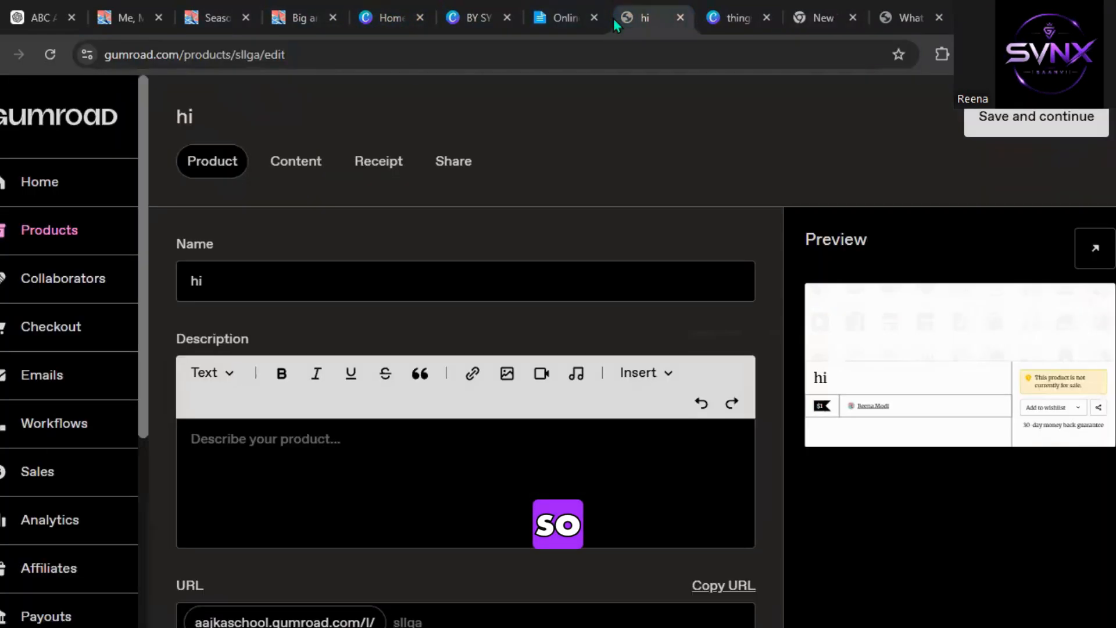
double_click(361, 276)
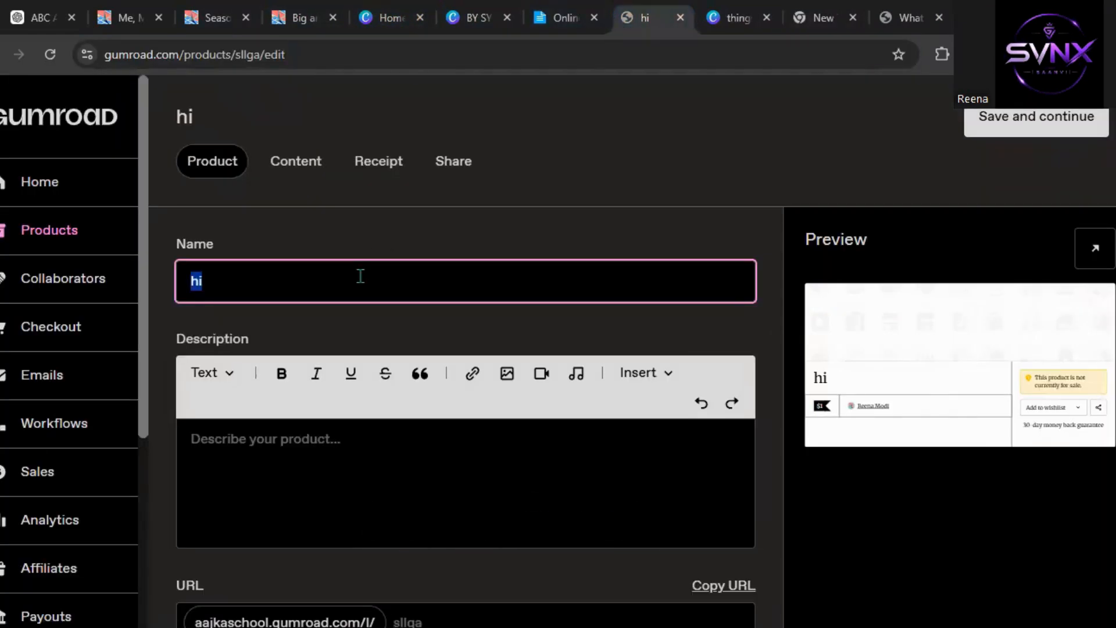
key(ctrl+v)
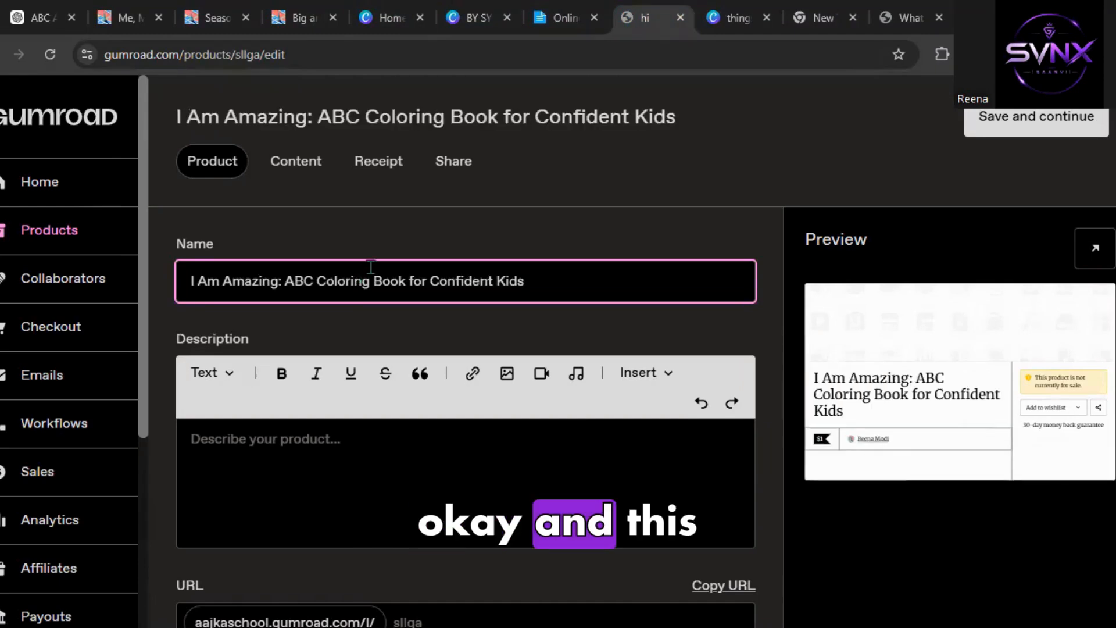
Copy ChatGPT's full product description, from the hook to the closing, into the product's description field.
click(335, 457)
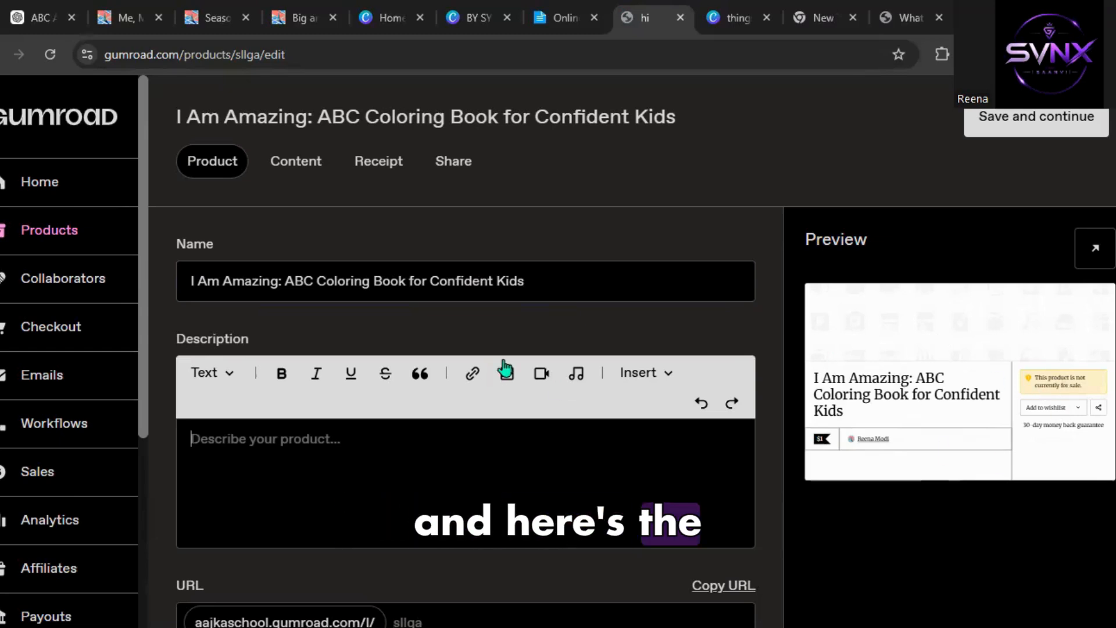
click(41, 17)
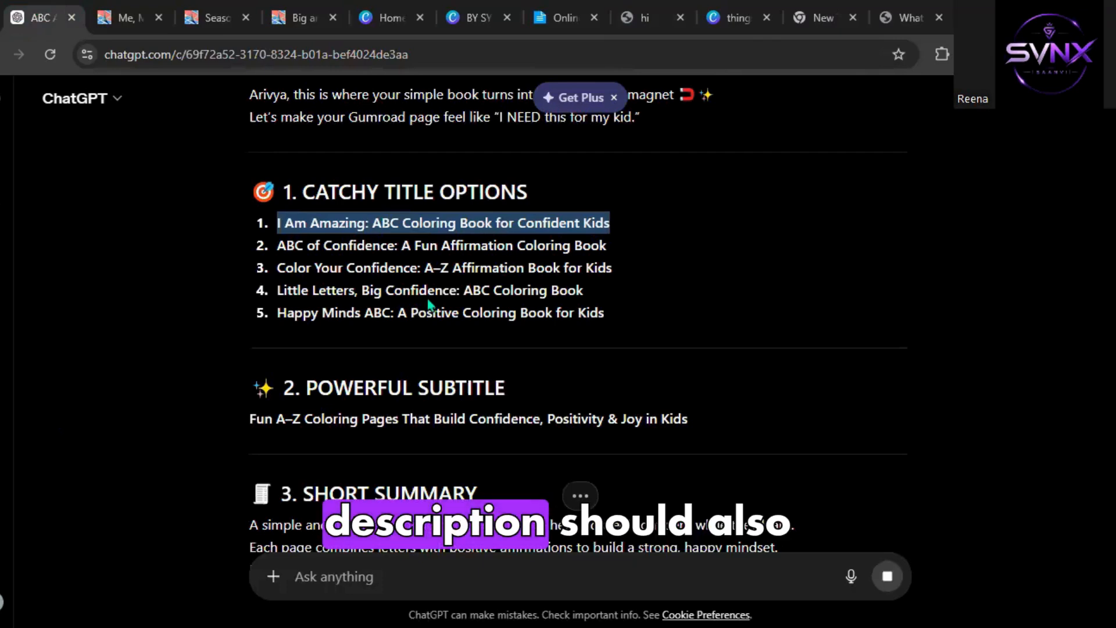
scroll(427, 298, down, 5)
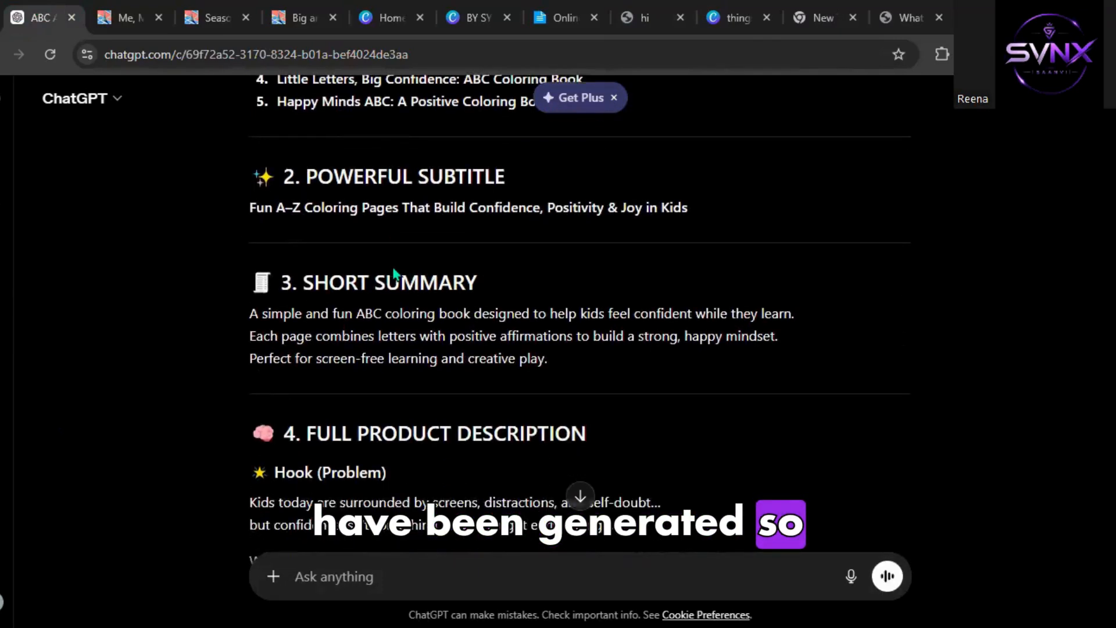
scroll(391, 267, down, 3)
scroll(239, 331, up, 1)
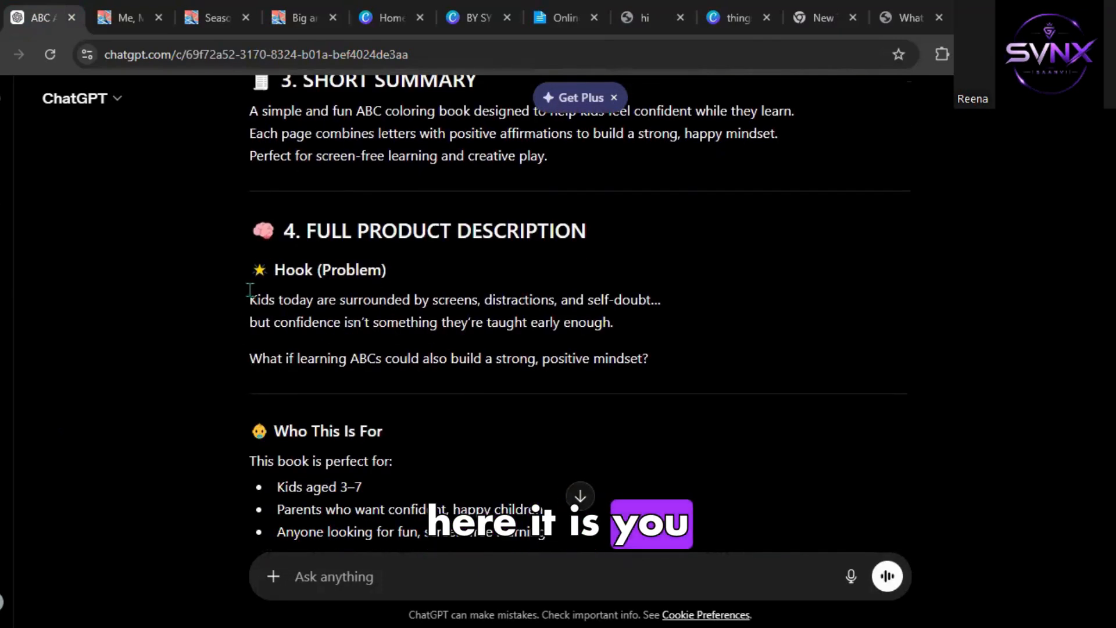
scroll(251, 290, down, 1)
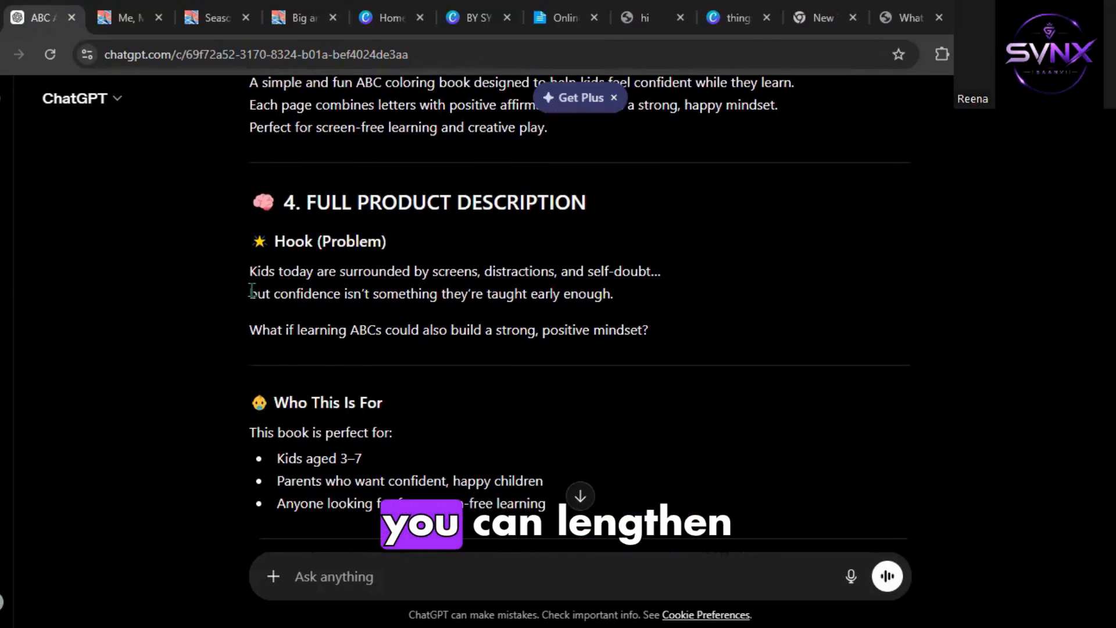
drag(250, 268, 573, 465)
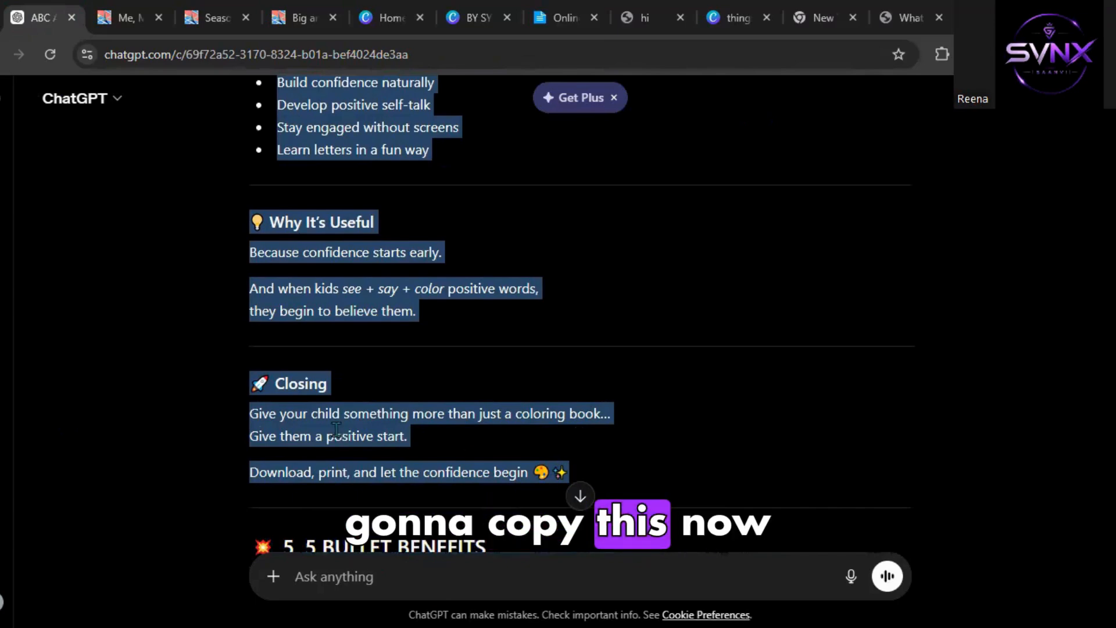
scroll(584, 280, up, 5)
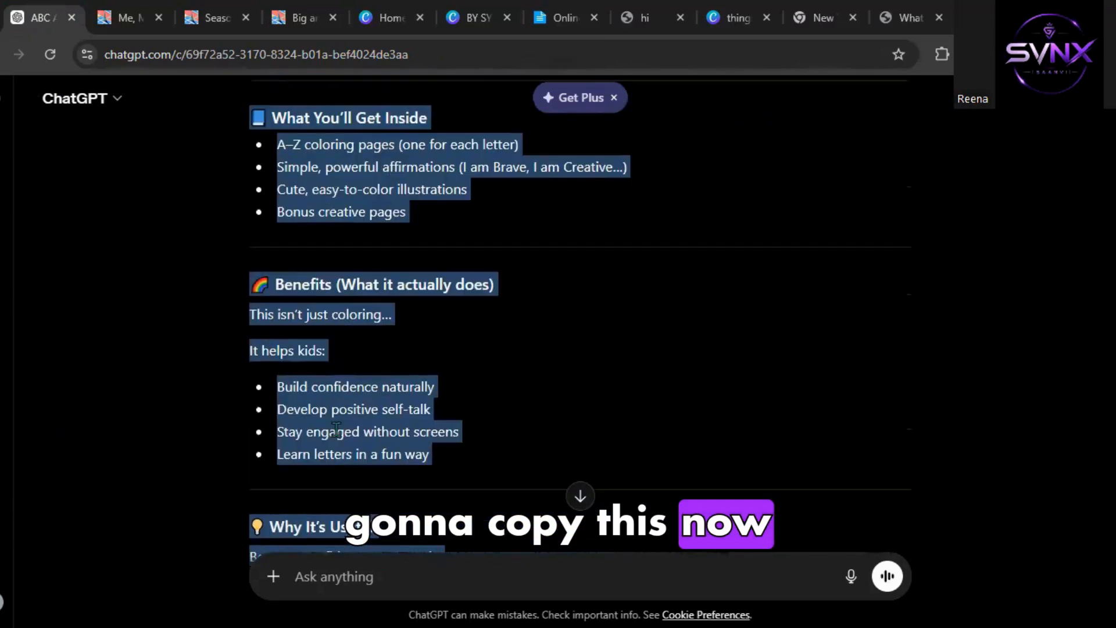
click(654, 20)
click(431, 440)
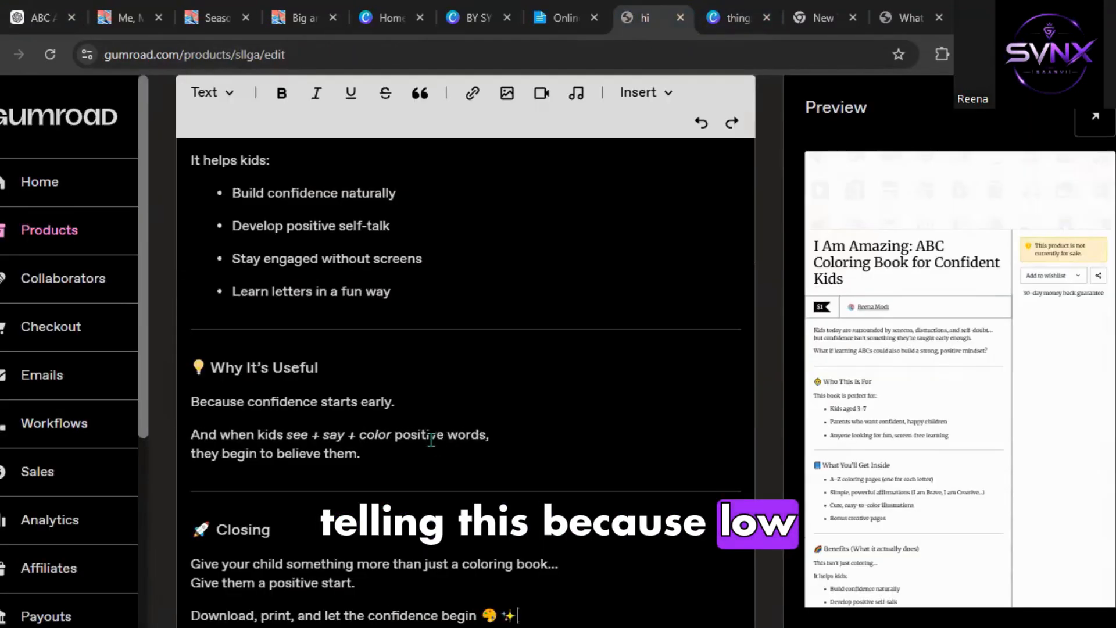
Review the pasted product description from its opening hook down to the closing lines.
key(ctrl+v)
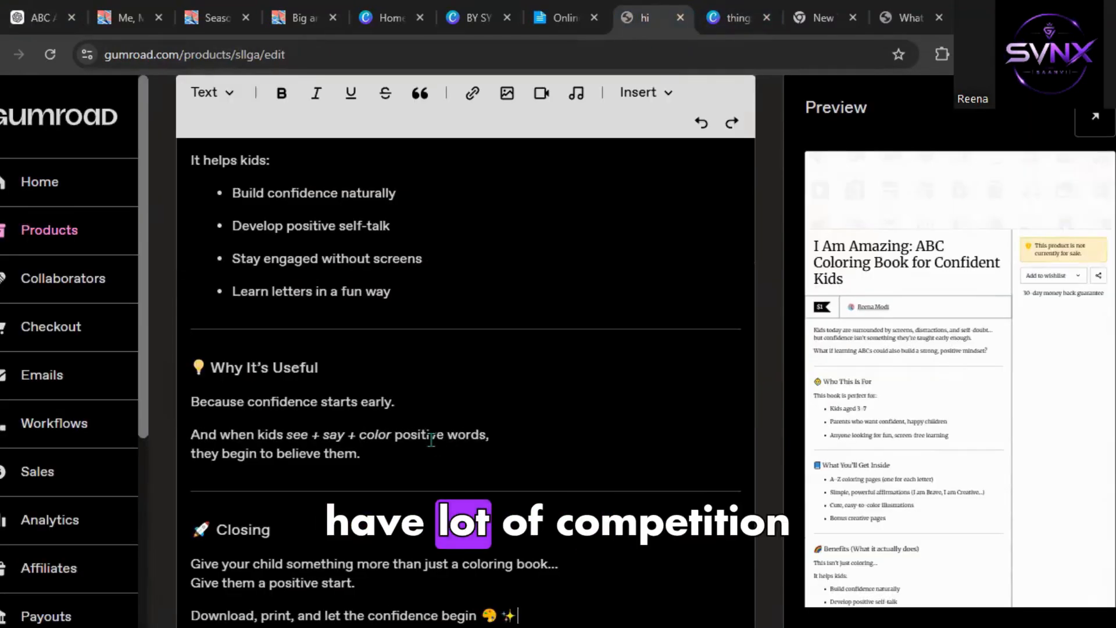
scroll(431, 440, up, 3)
scroll(432, 439, up, 10)
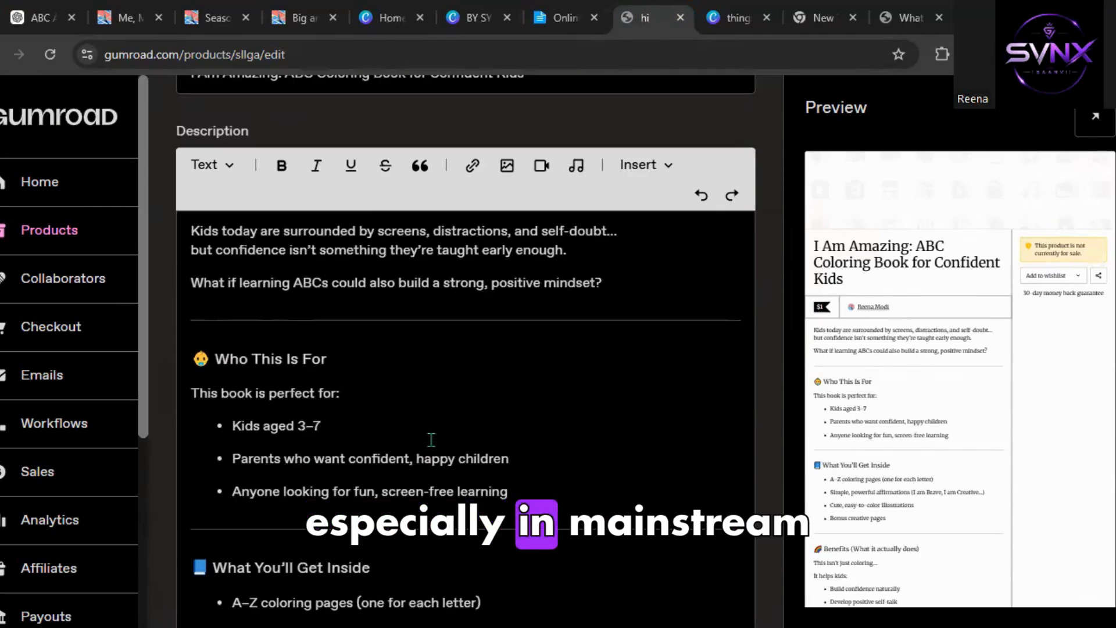
scroll(431, 439, up, 3)
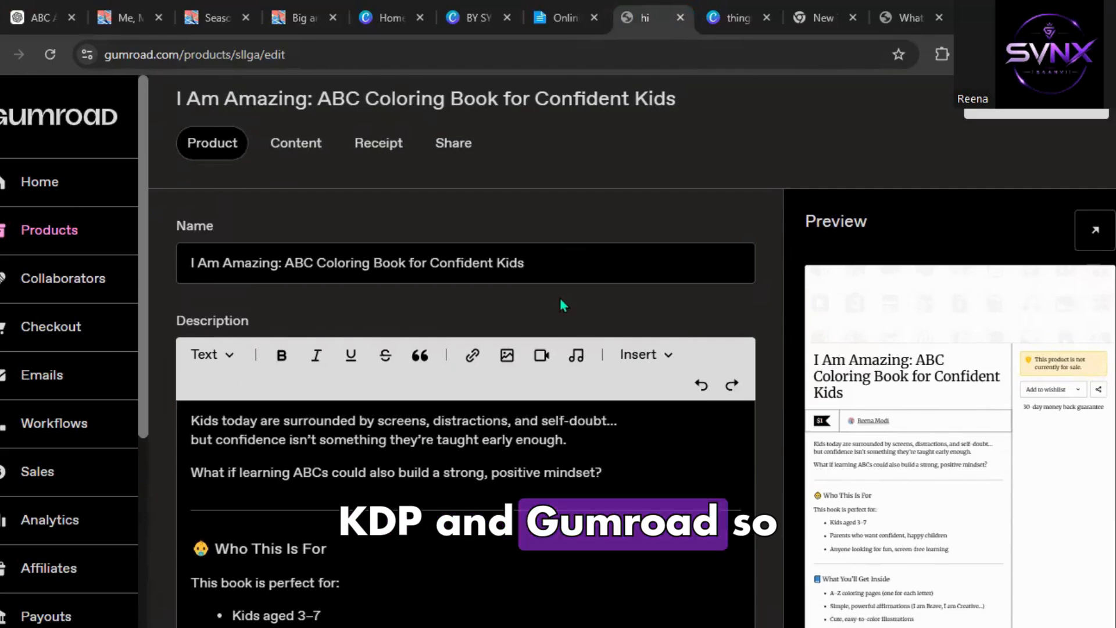
scroll(560, 291, down, 5)
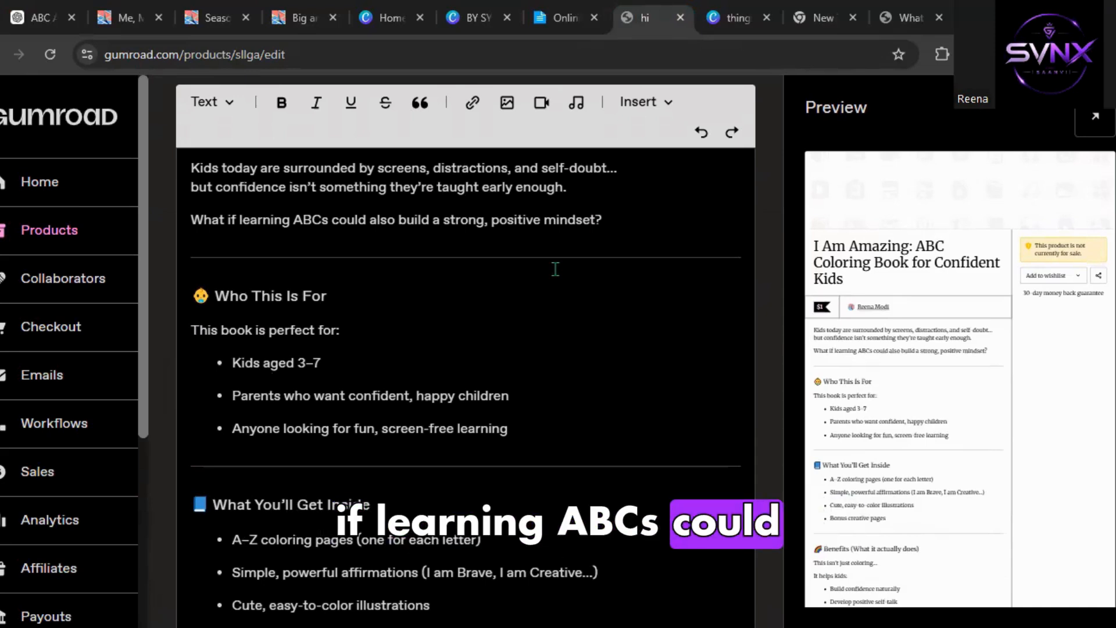
scroll(554, 268, down, 2)
scroll(707, 372, down, 1)
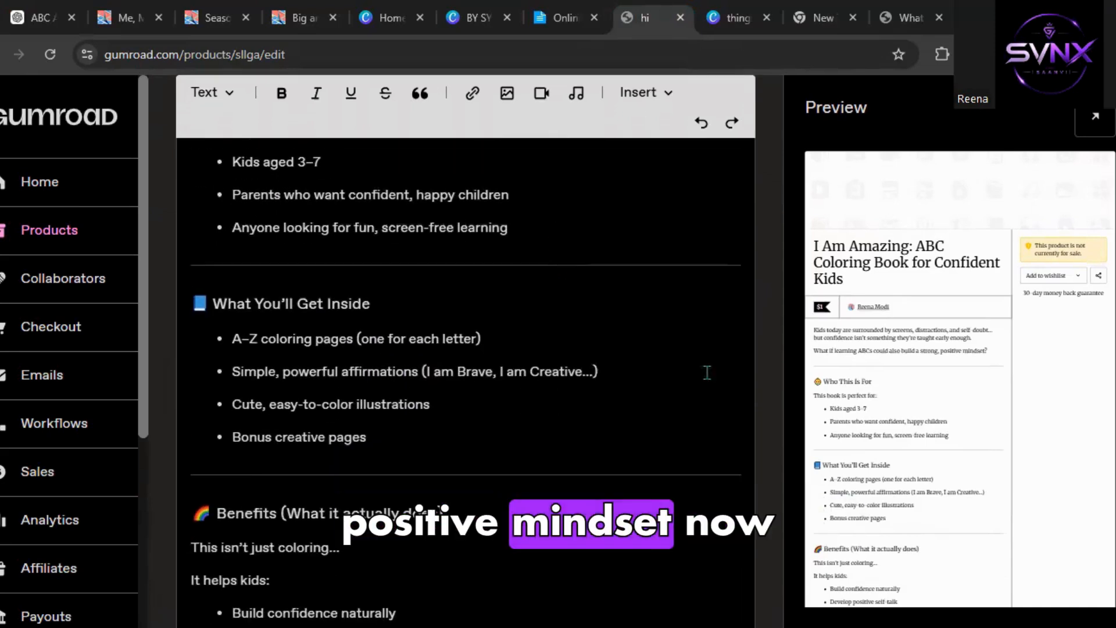
scroll(786, 427, down, 6)
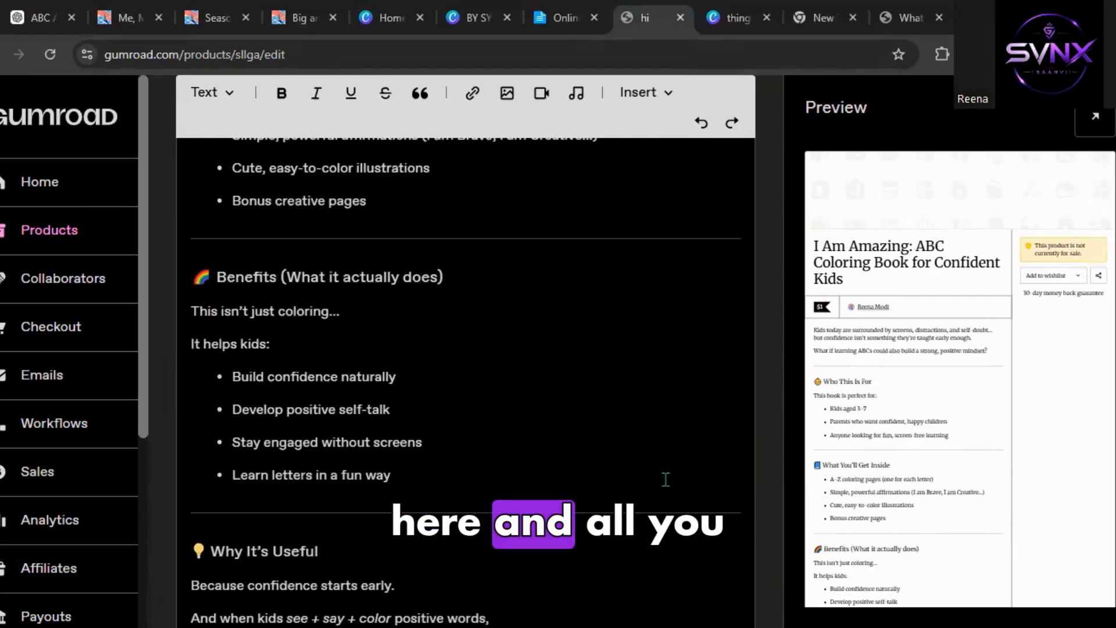
scroll(666, 480, down, 2)
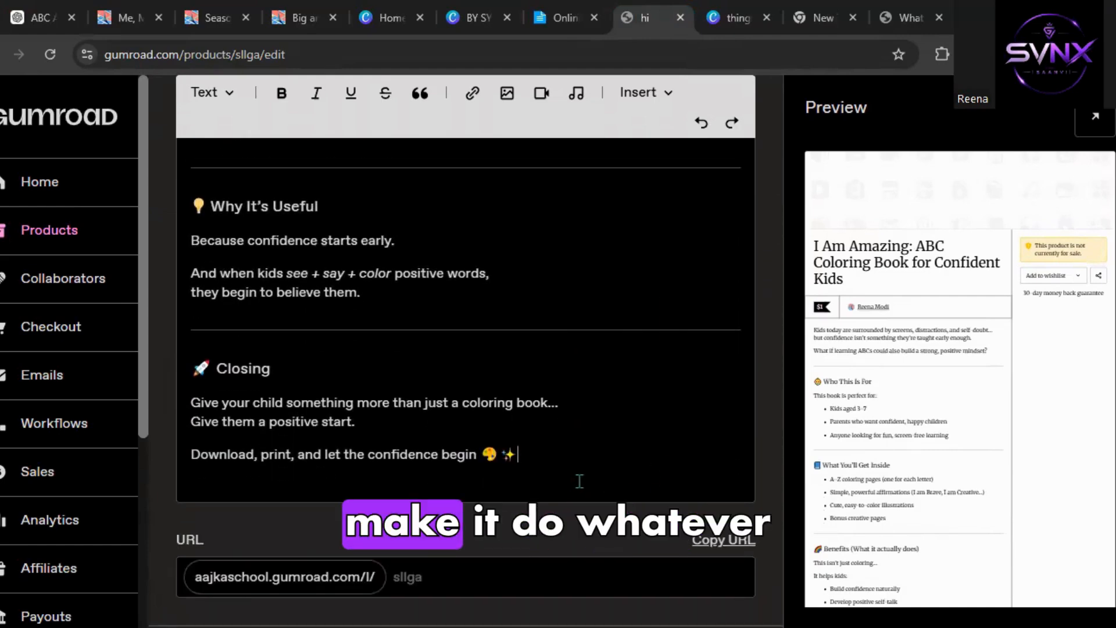
Delete the Closing heading and its divider so the closing lines follow the Why It's Useful section.
drag(542, 469, 217, 372)
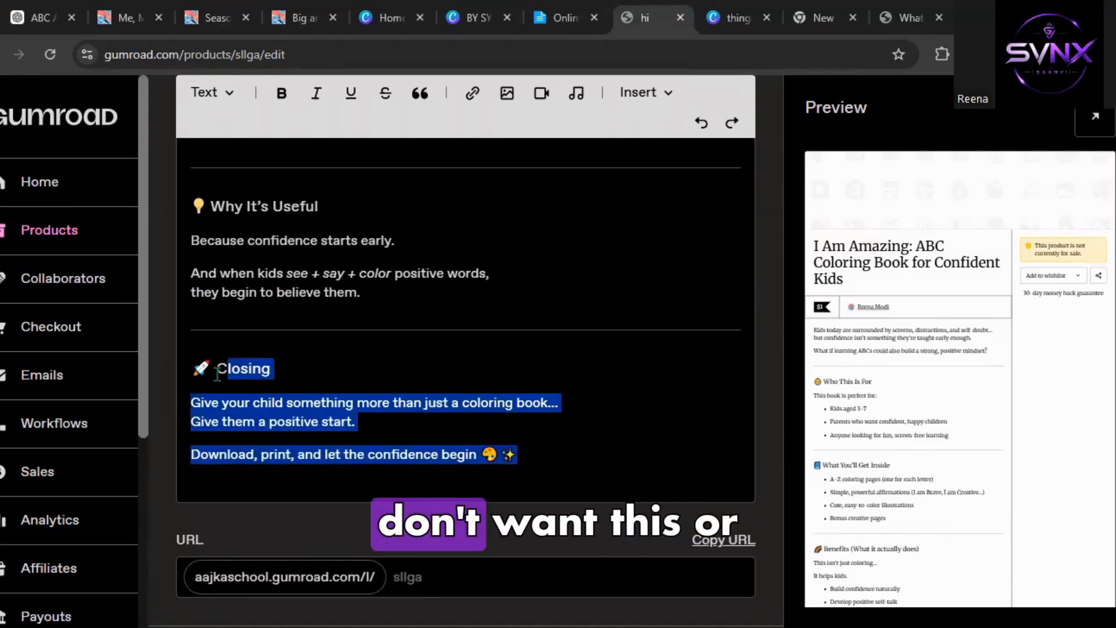
drag(314, 387, 178, 359)
click(314, 374)
drag(300, 372, 193, 357)
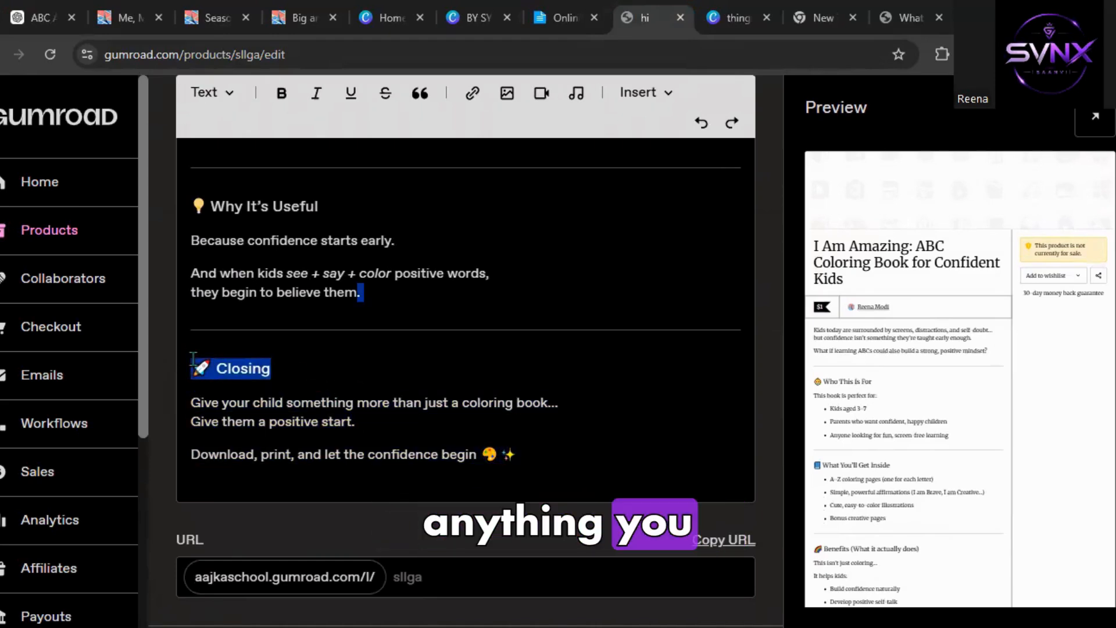
key(BackSpace)
key(Return)
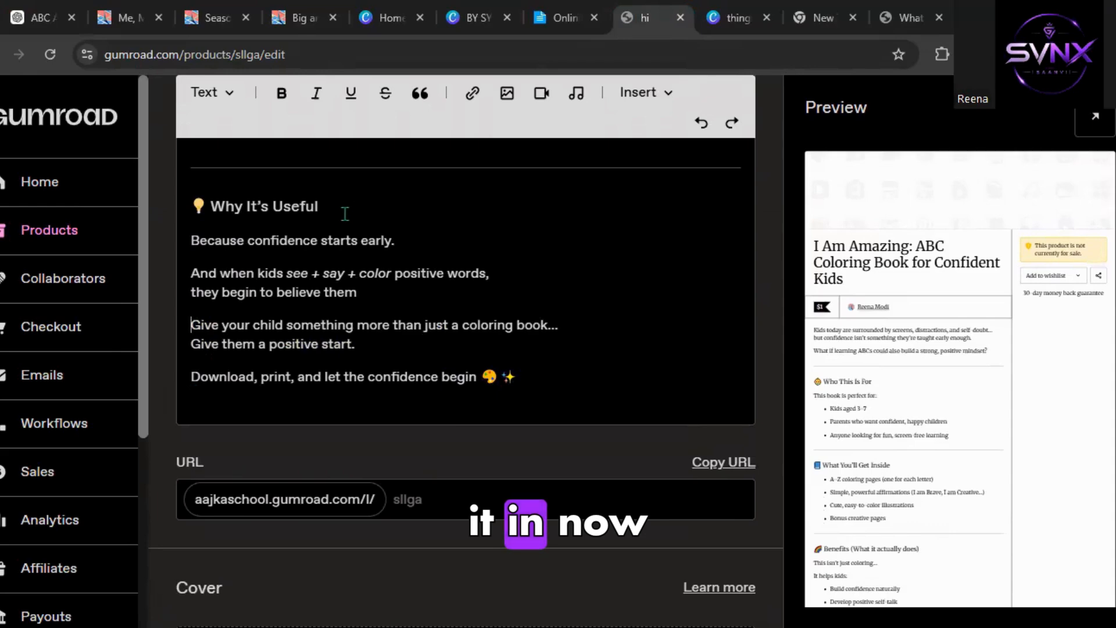
Check the cover requirements, then start a new 1280 × 720 px custom-size design for the product cover.
scroll(507, 329, up, 5)
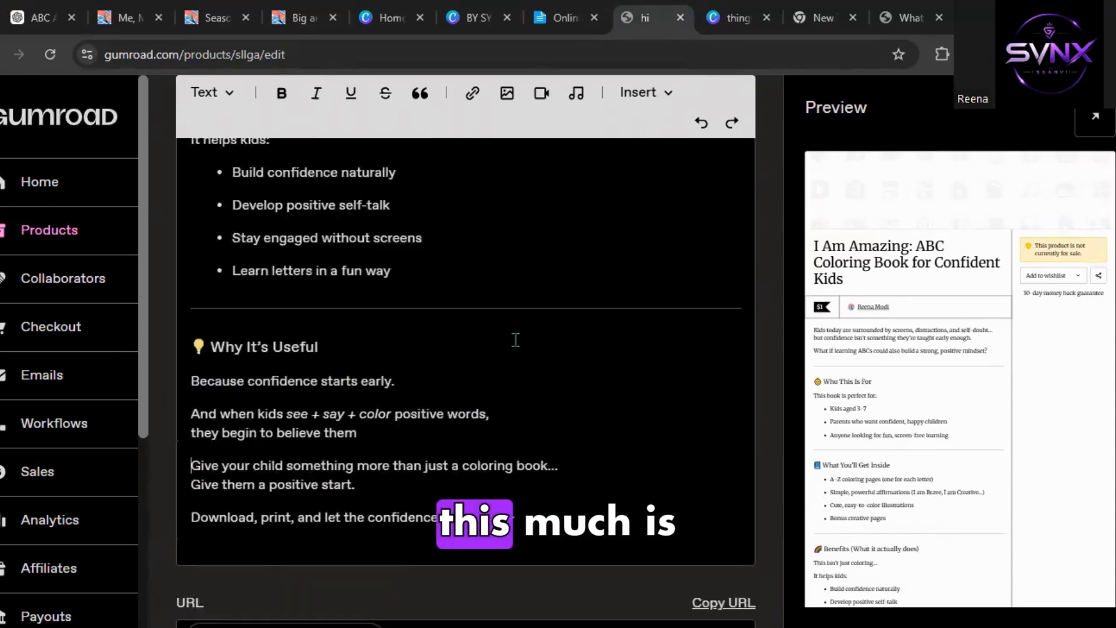
scroll(764, 416, down, 8)
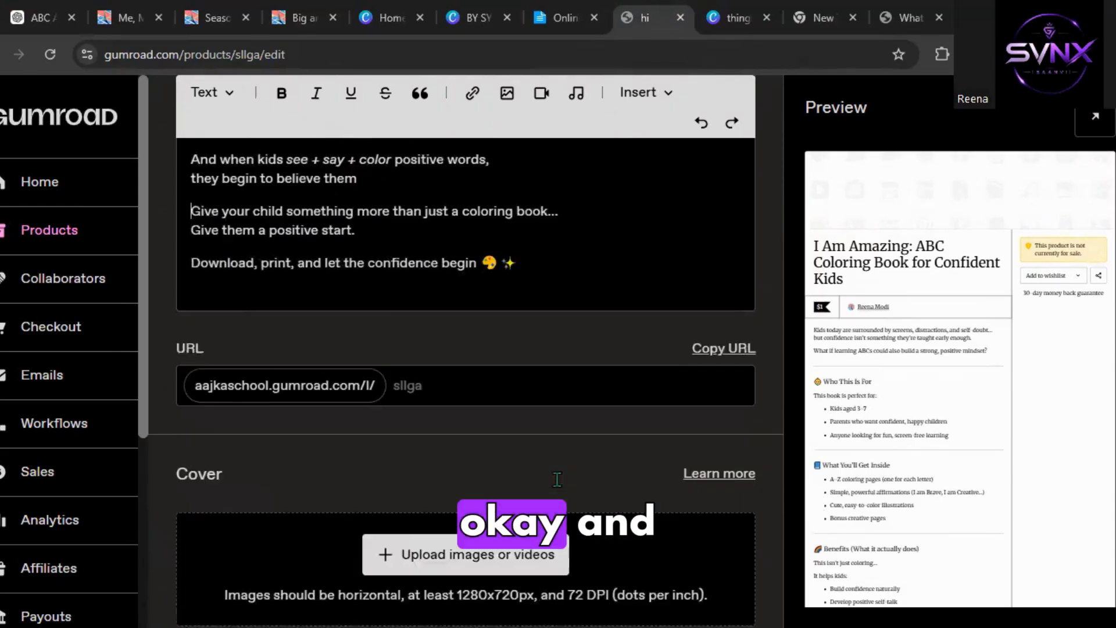
scroll(404, 459, down, 3)
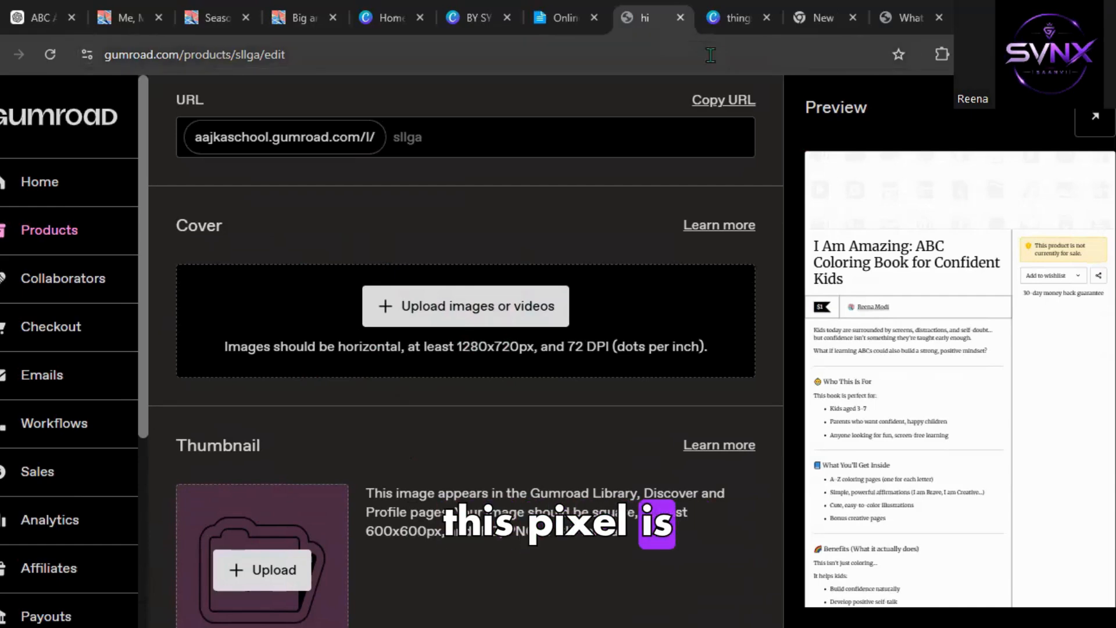
click(394, 25)
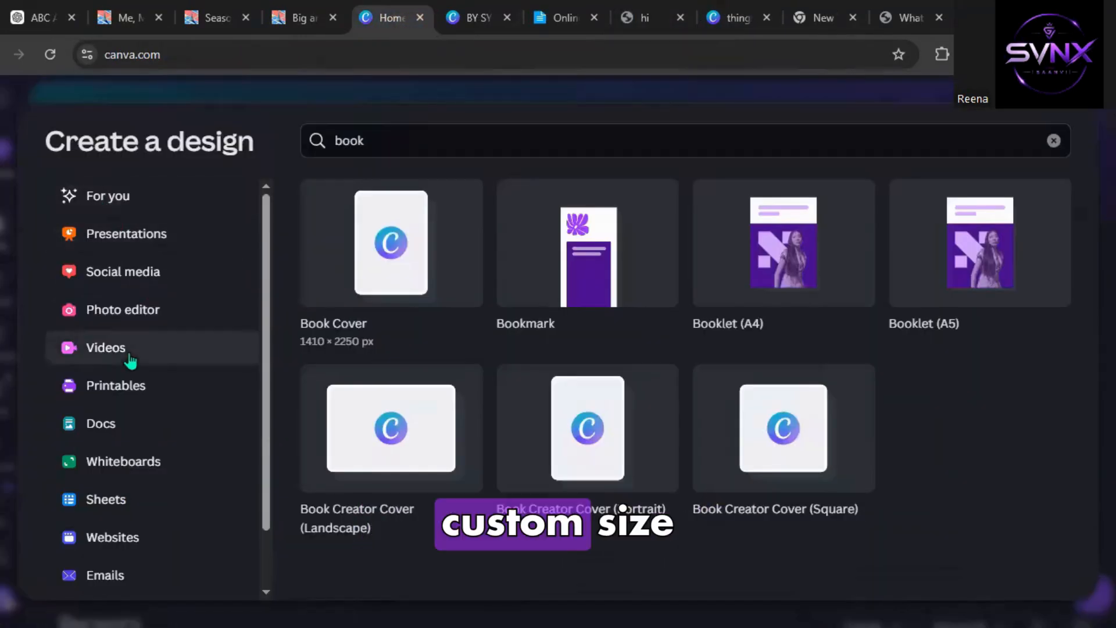
scroll(130, 360, down, 2)
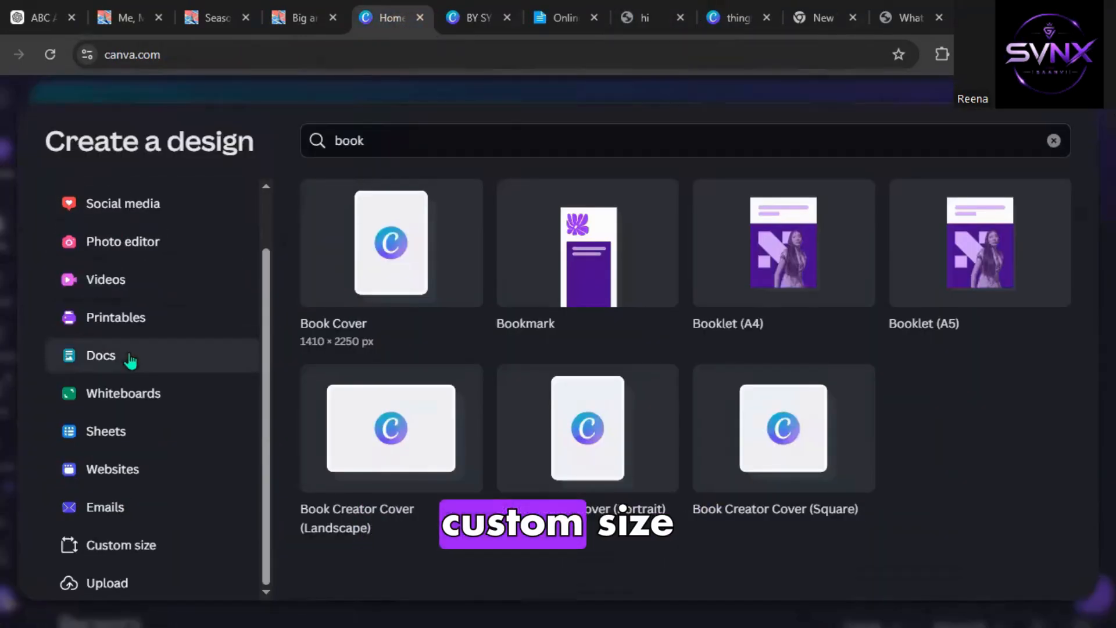
click(140, 550)
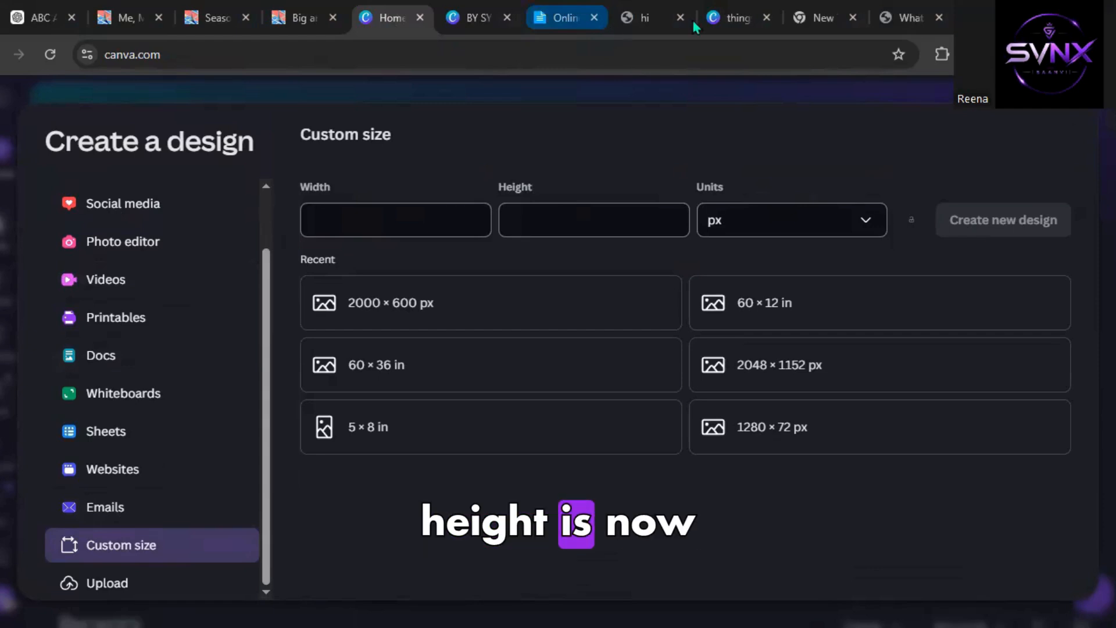
click(645, 17)
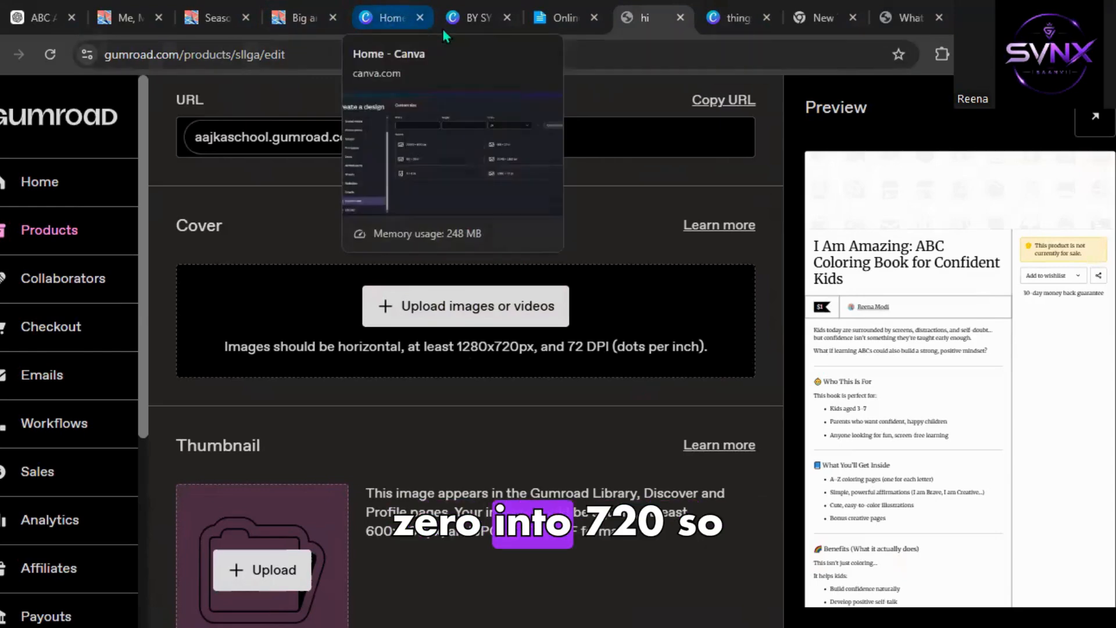
click(404, 20)
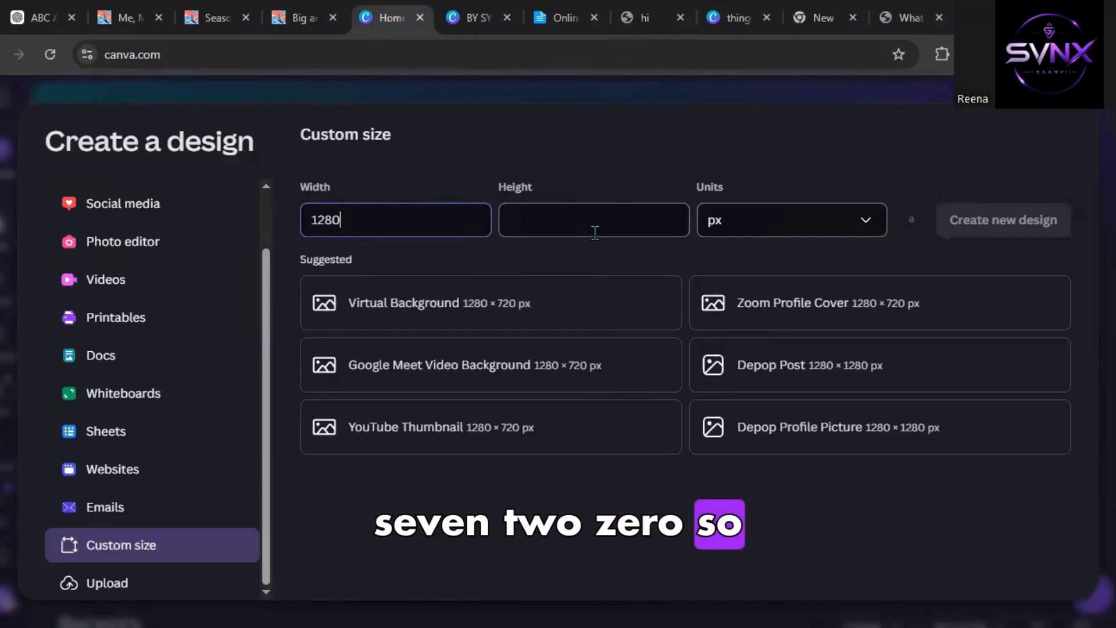
click(518, 313)
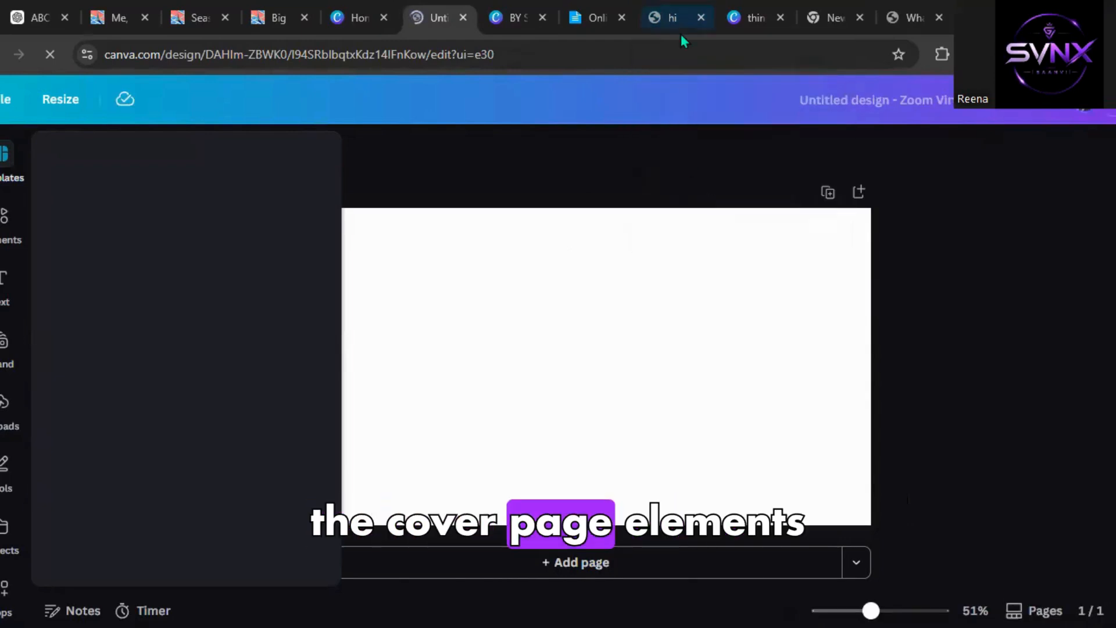
Copy all cover page elements from the ABC coloring book design into the new cover design and centre them.
click(648, 17)
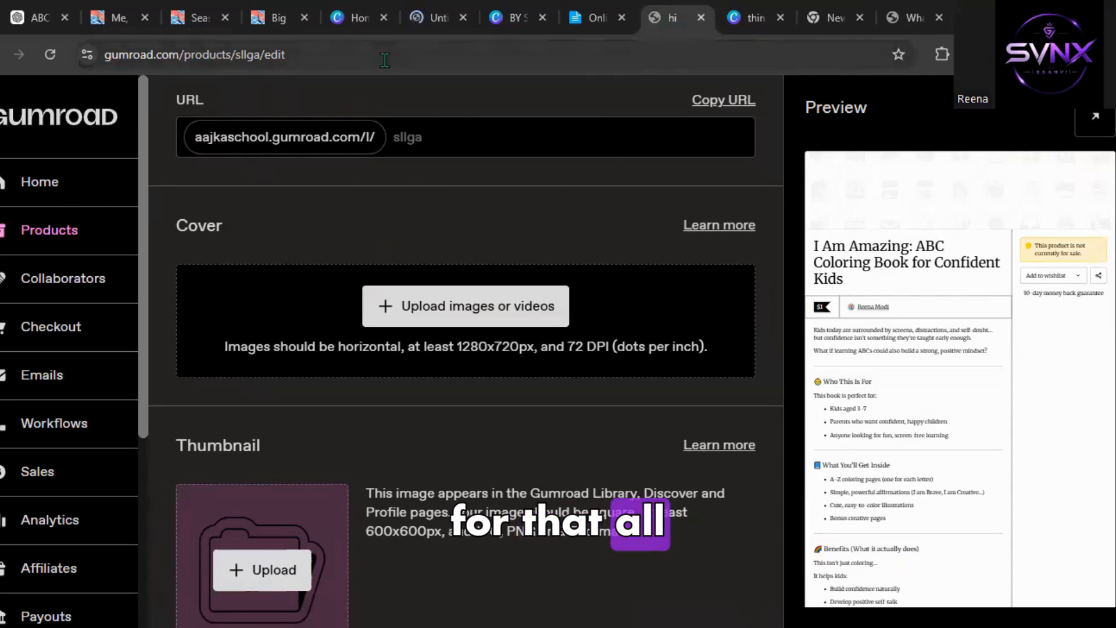
click(436, 9)
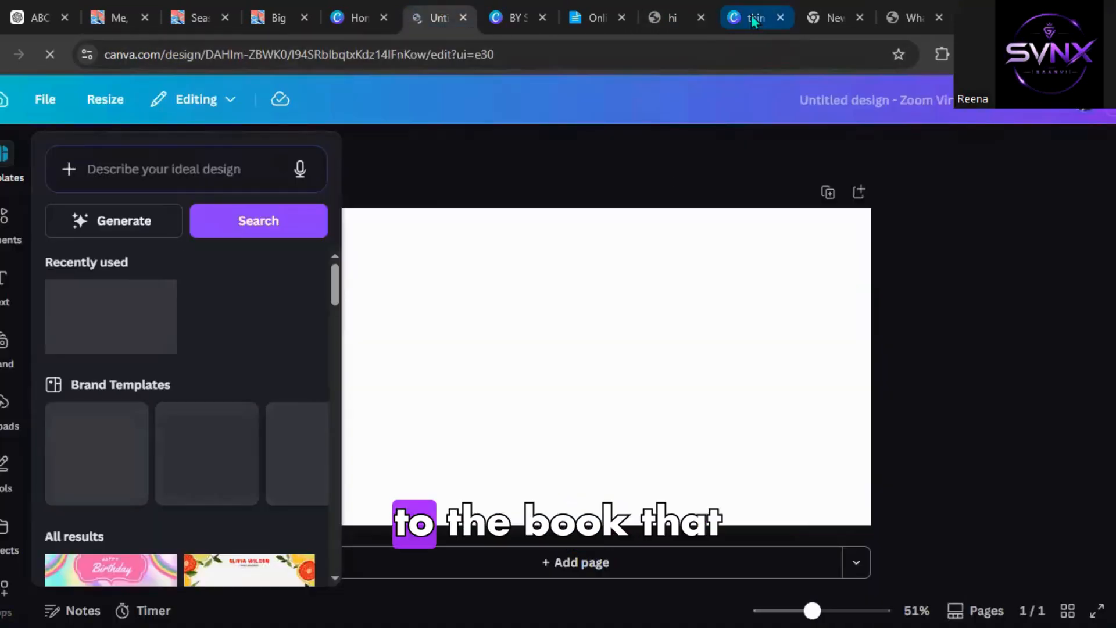
click(753, 19)
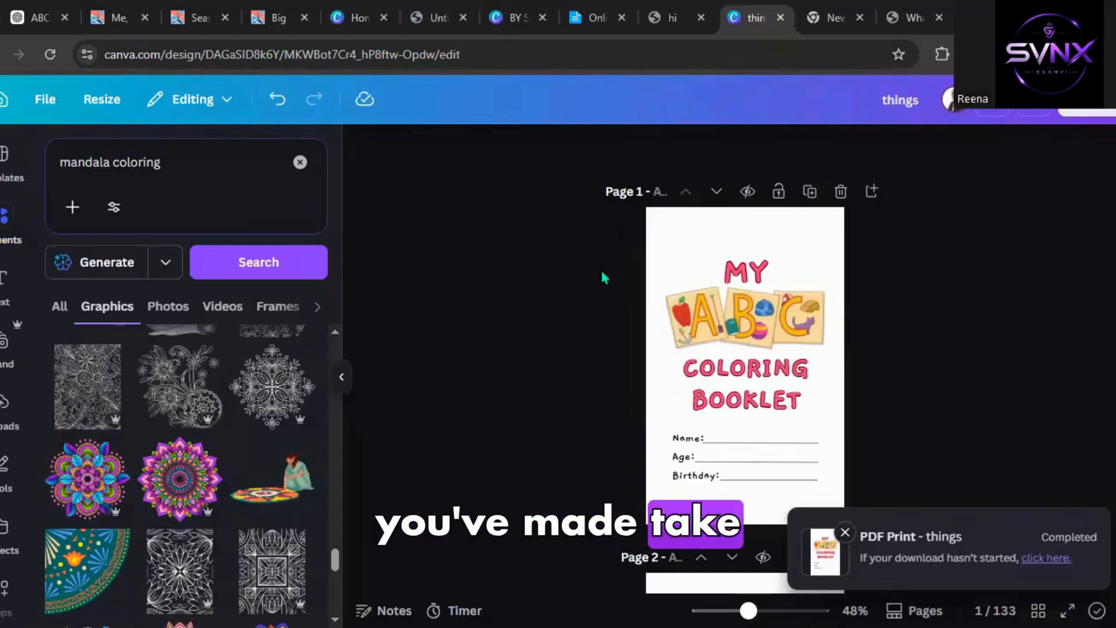
drag(610, 272, 844, 512)
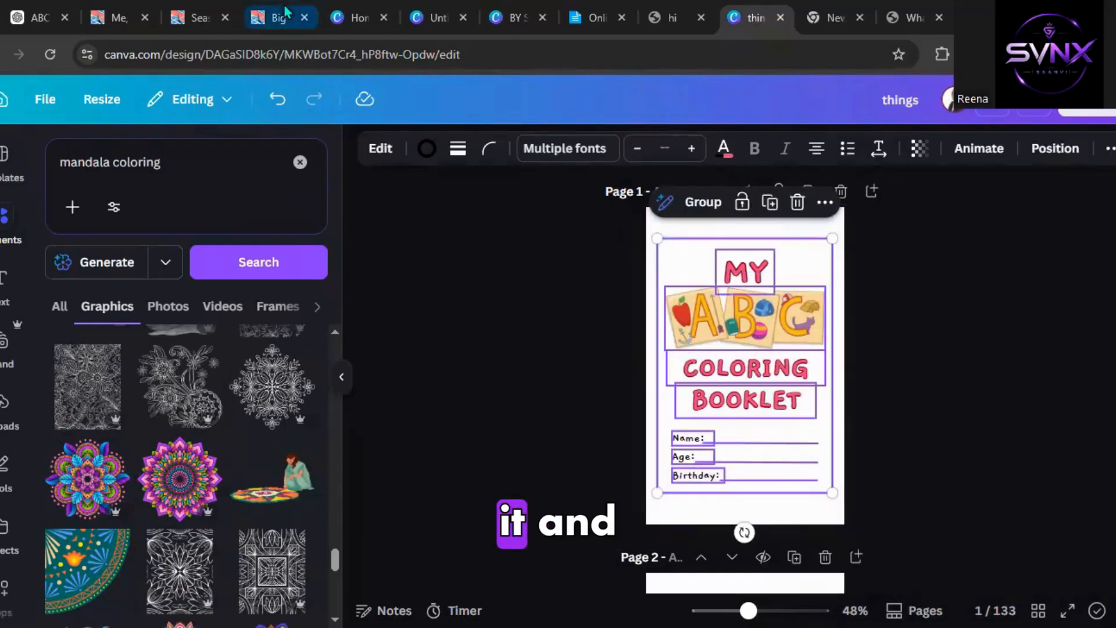
click(430, 17)
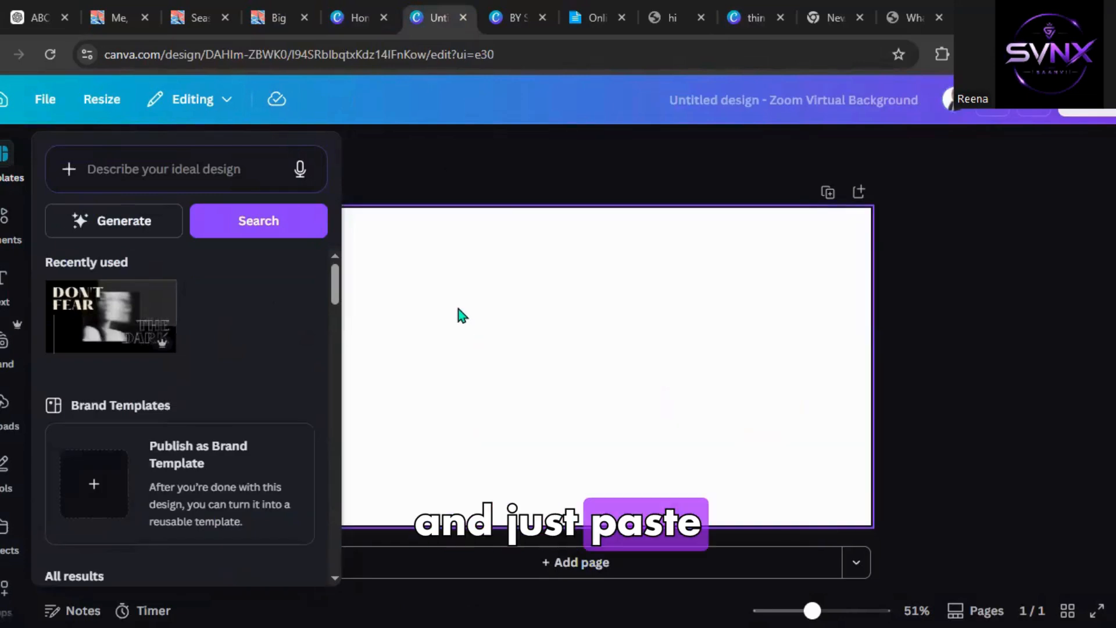
key(ctrl+v)
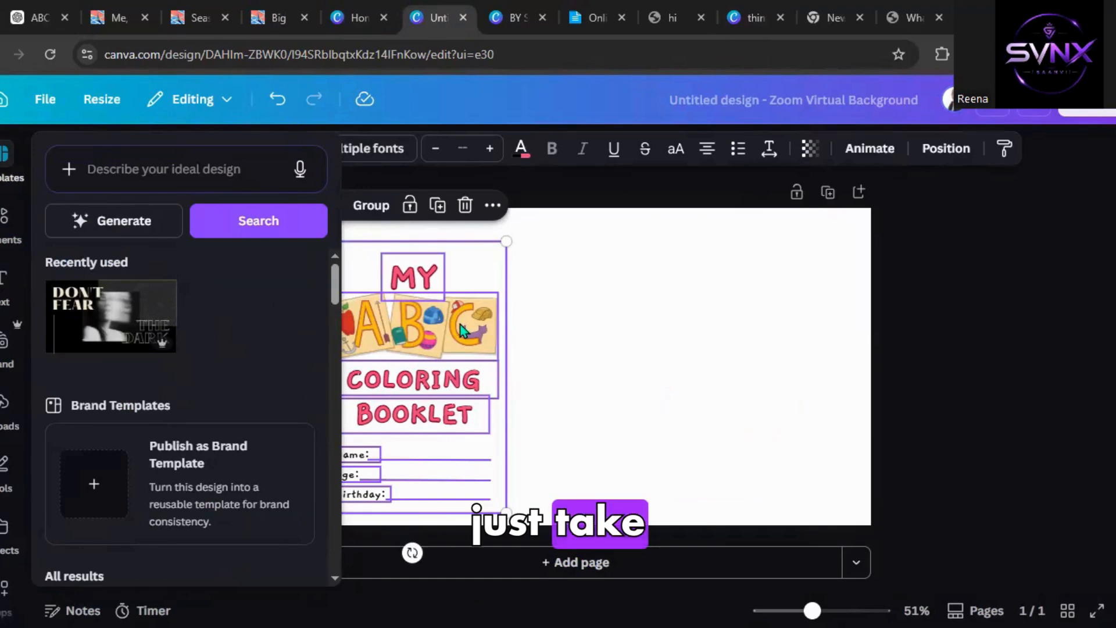
drag(504, 324, 643, 323)
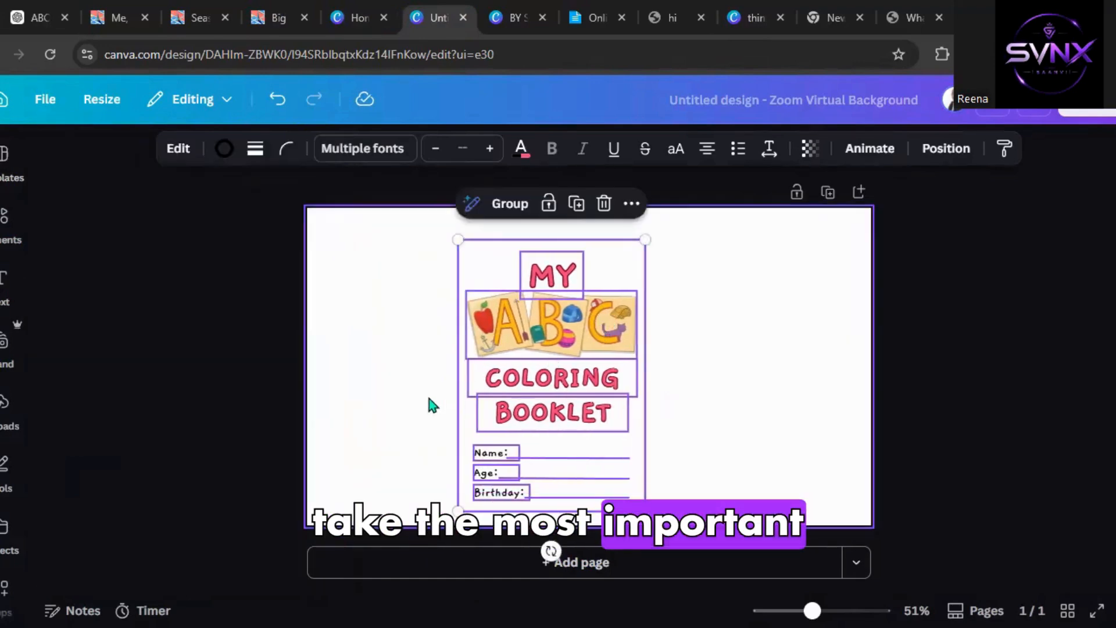
Delete the Name, Age and Birthday lines from the pasted cover elements.
click(428, 397)
drag(430, 450, 614, 511)
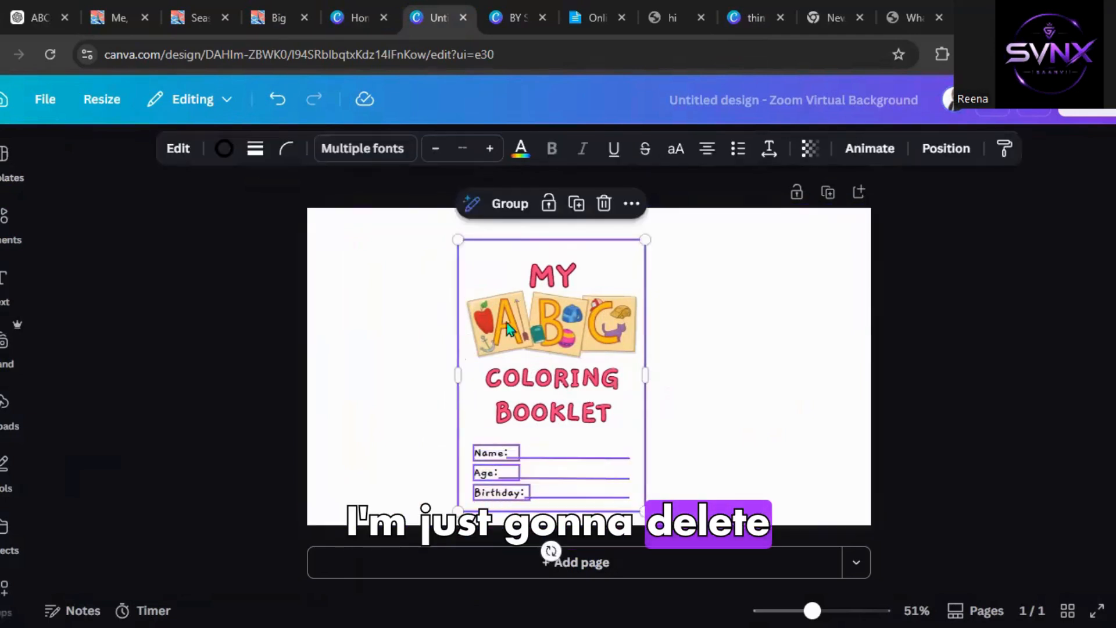
key(Delete)
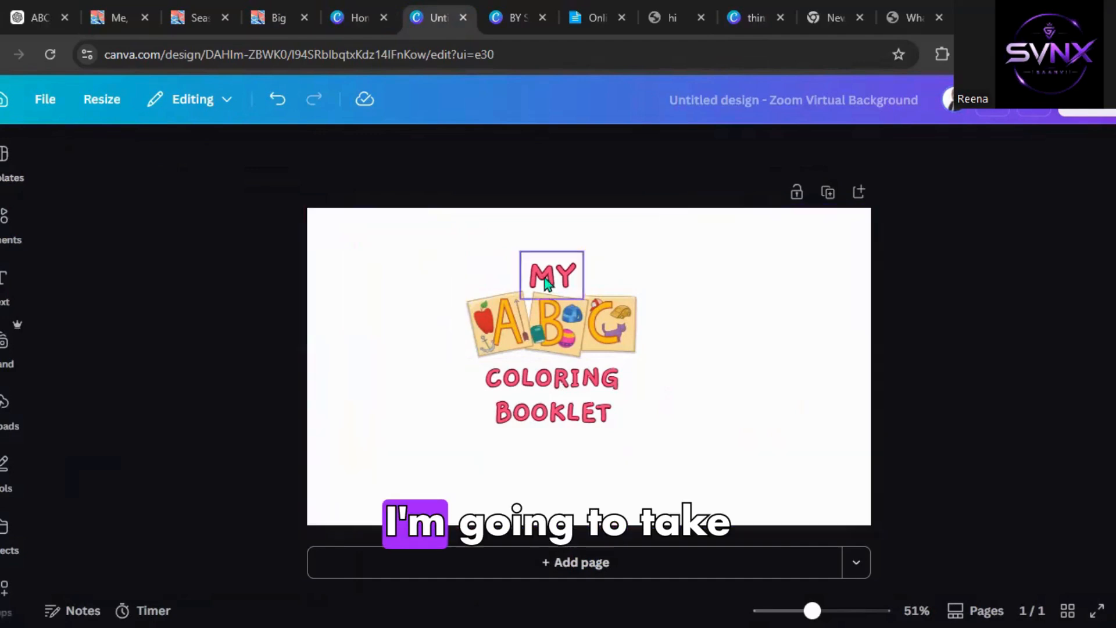
Rearrange MY, the ABC image, COLORING and BOOKLET into a tidy centred vertical stack.
drag(542, 276, 563, 269)
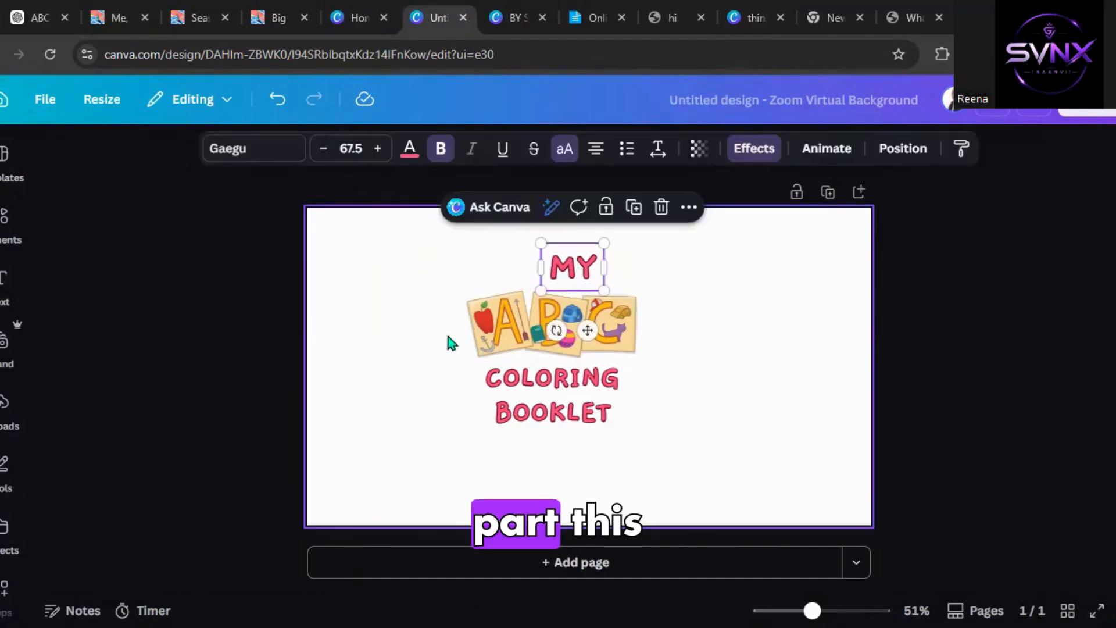
click(448, 337)
drag(503, 337, 524, 337)
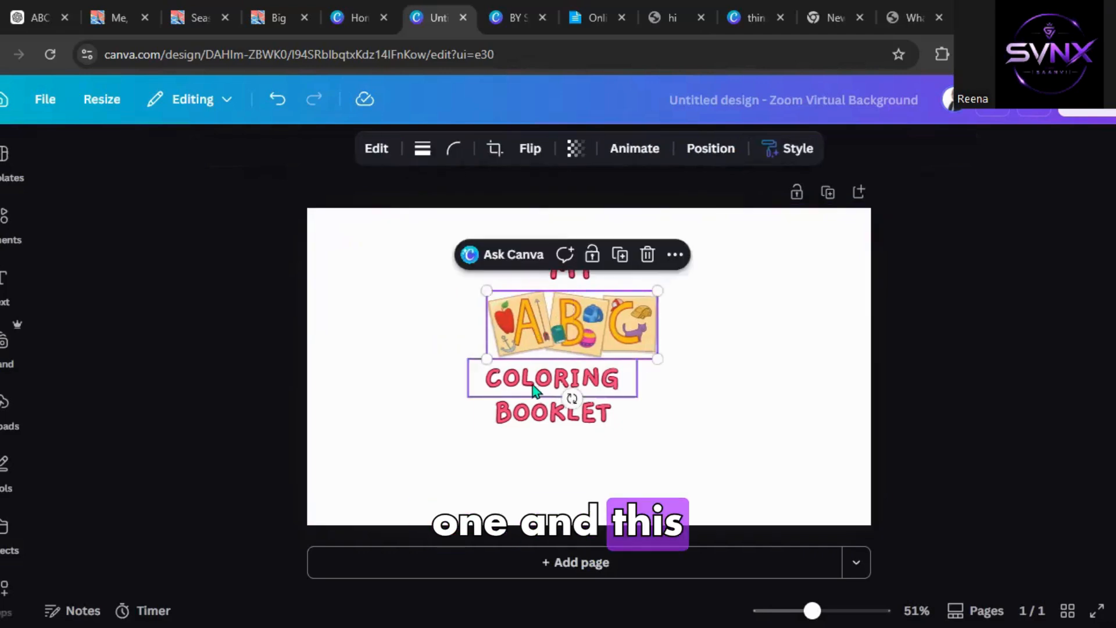
mouse_move(534, 391)
mouse_down()
mouse_move(564, 389)
mouse_move(554, 398)
mouse_up()
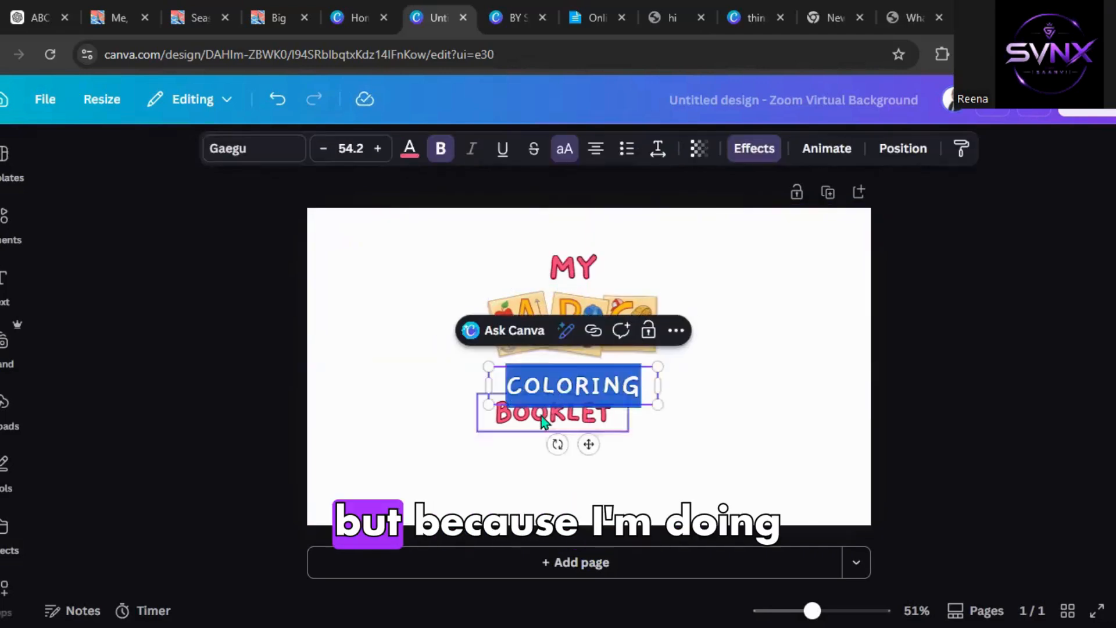
click(366, 438)
drag(547, 418, 560, 426)
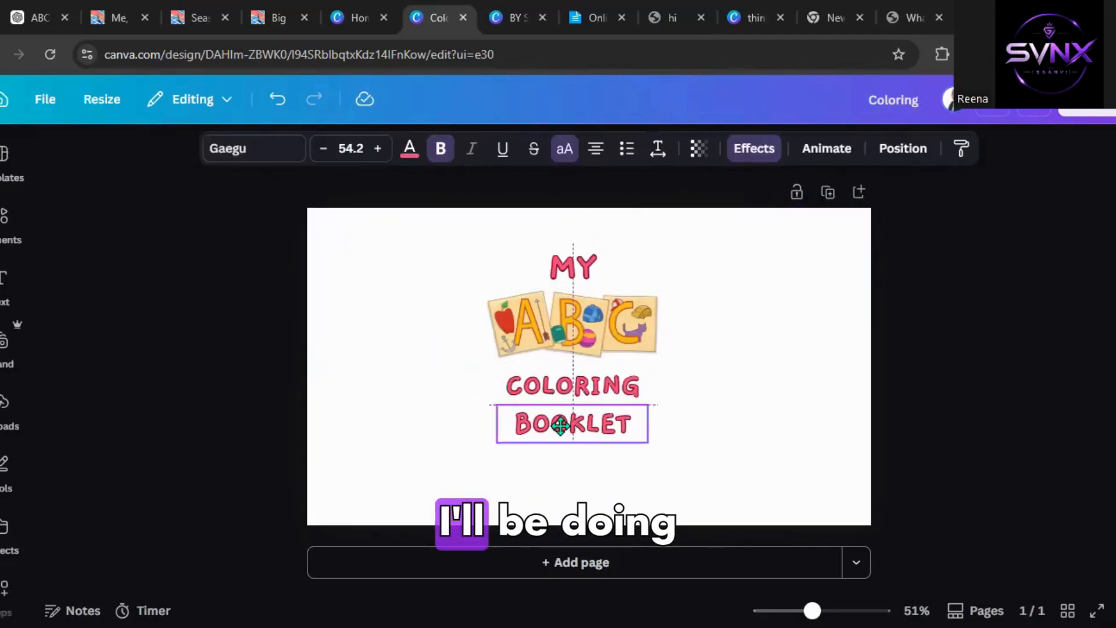
double_click(559, 426)
click(382, 431)
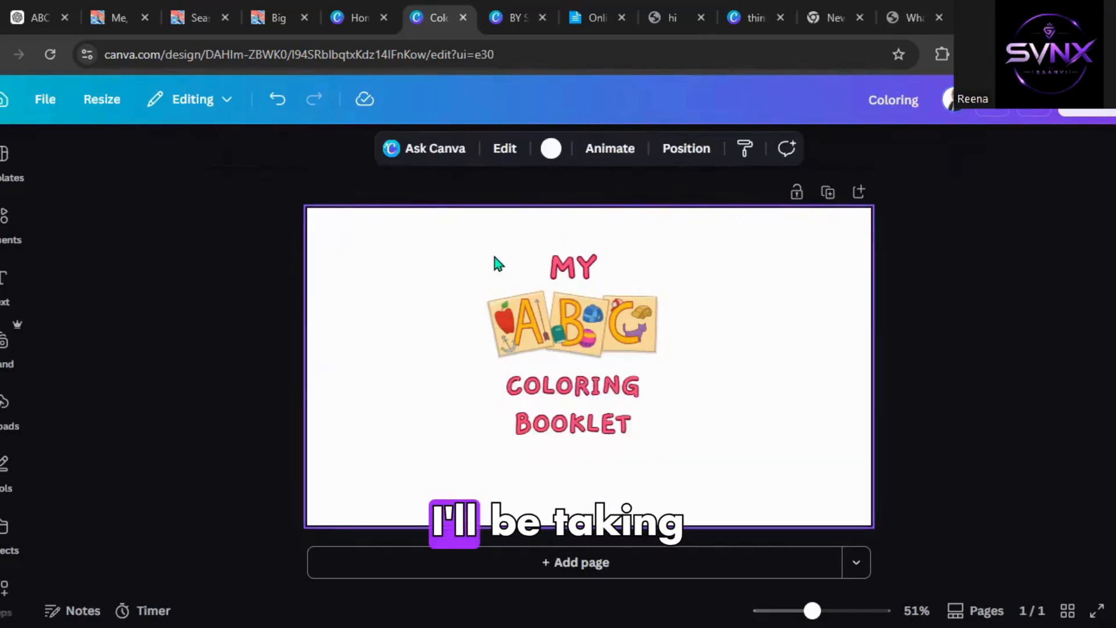
Select all the title elements, enlarge them slightly and move them towards the cover's right side.
drag(451, 222, 695, 485)
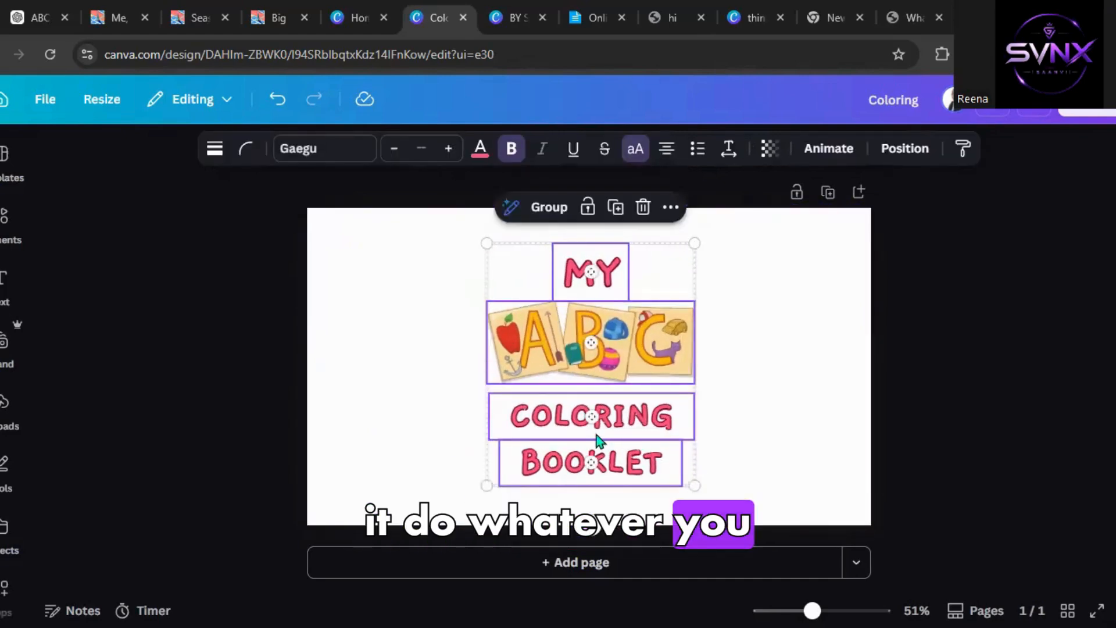
drag(596, 432, 585, 426)
click(586, 427)
click(996, 462)
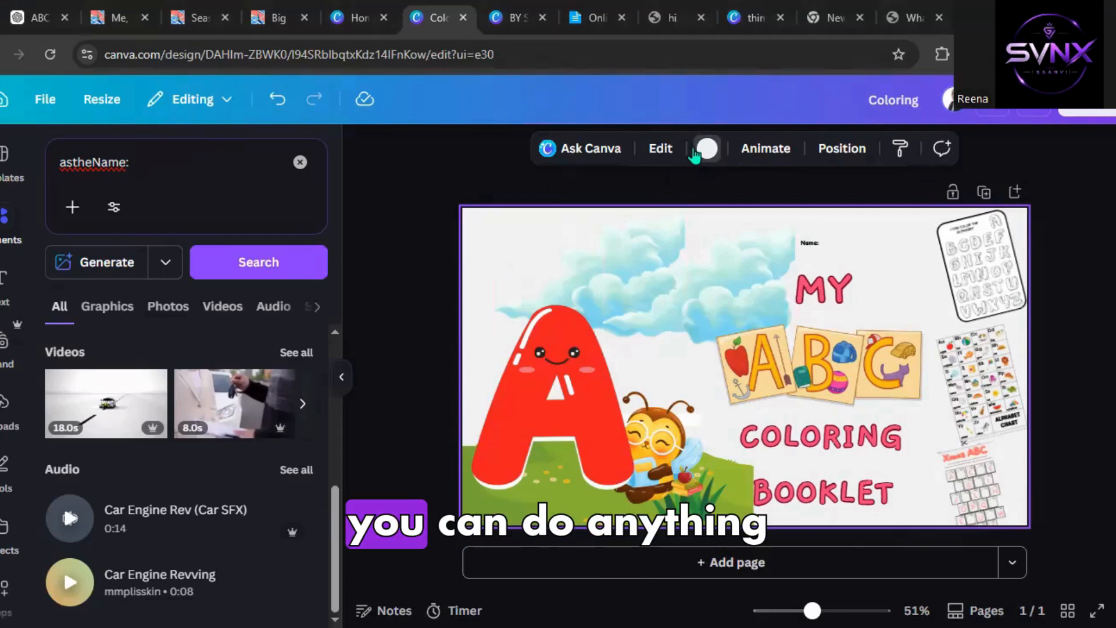
Try several background colours for the cover and settle on a bright yellow background.
click(707, 148)
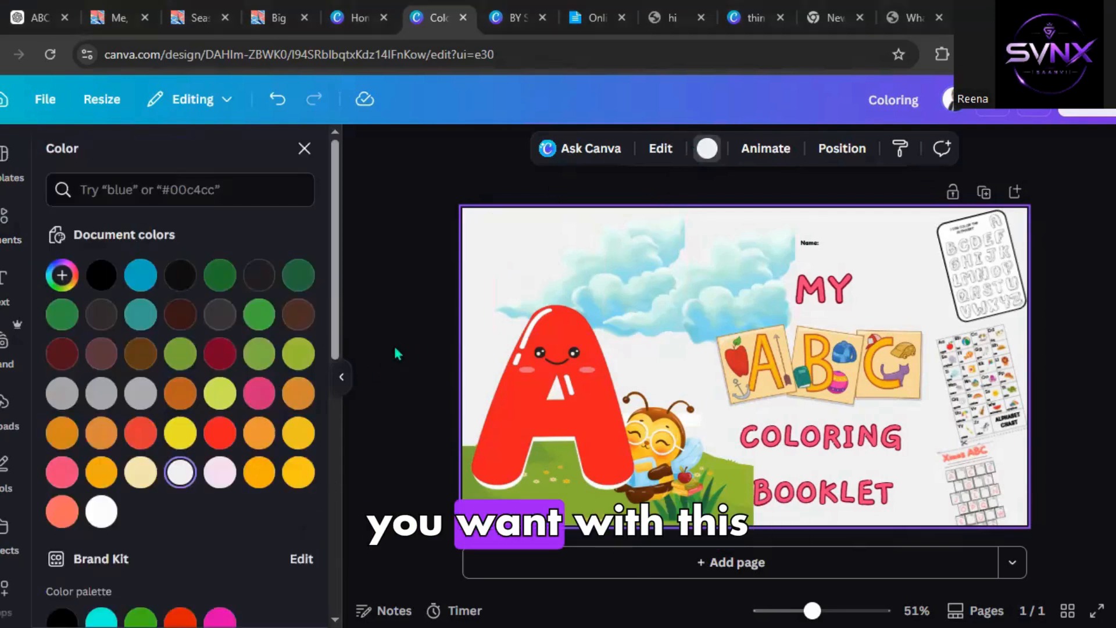
click(227, 408)
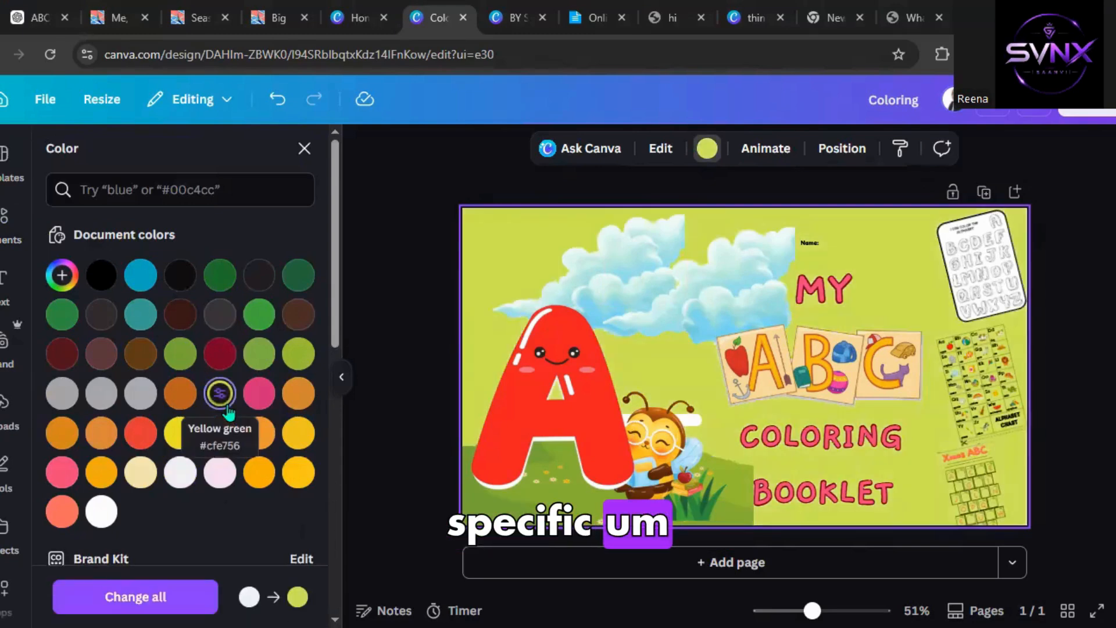
scroll(229, 407, down, 3)
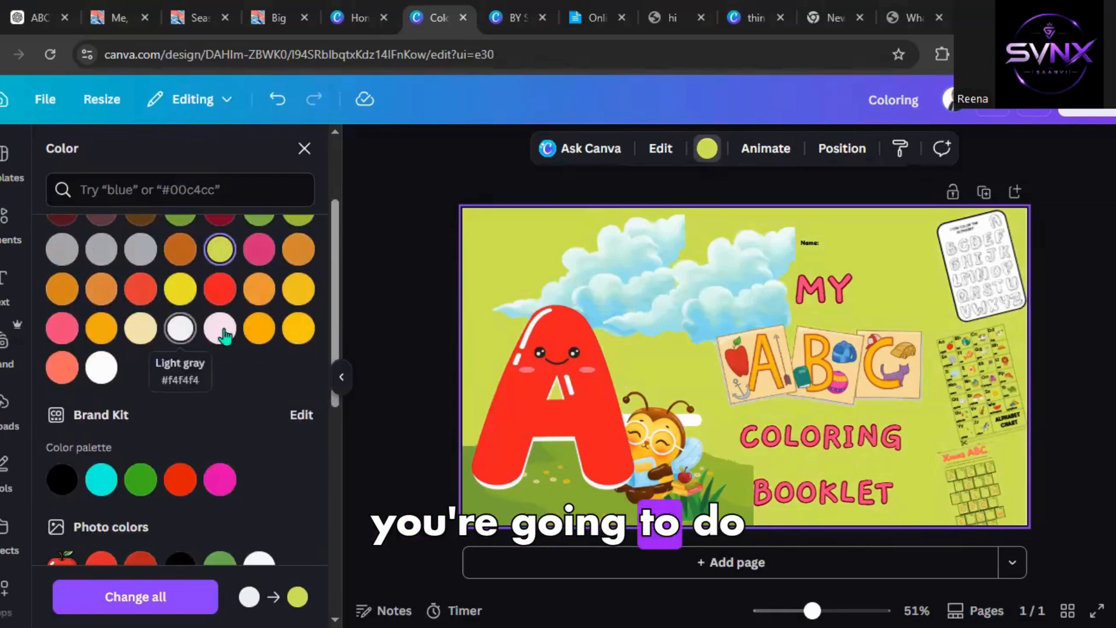
click(294, 329)
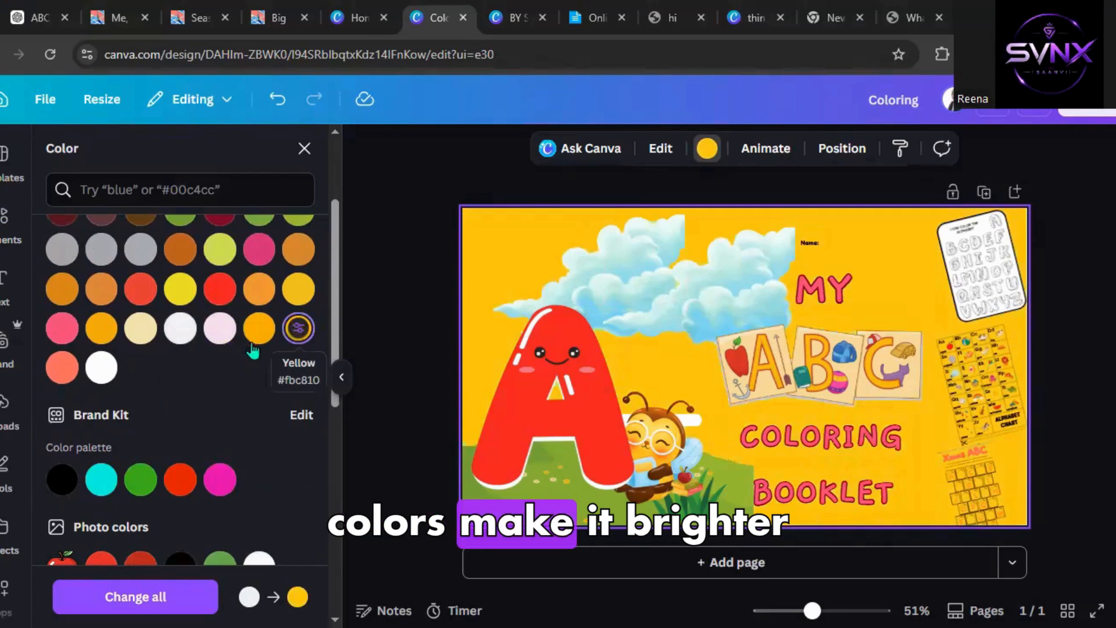
click(216, 297)
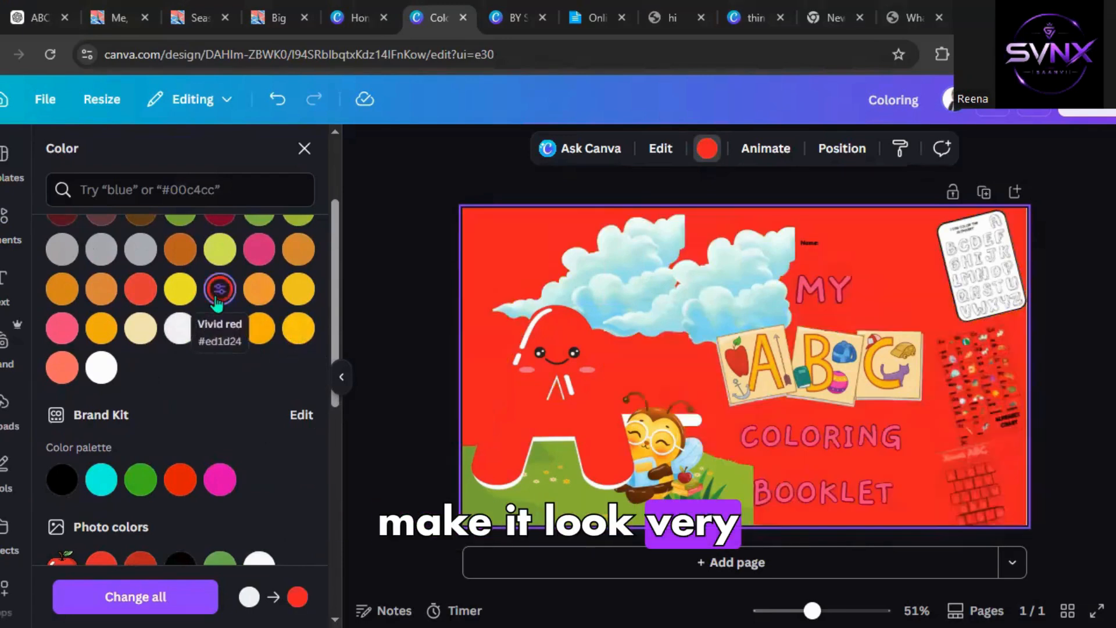
scroll(216, 300, down, 4)
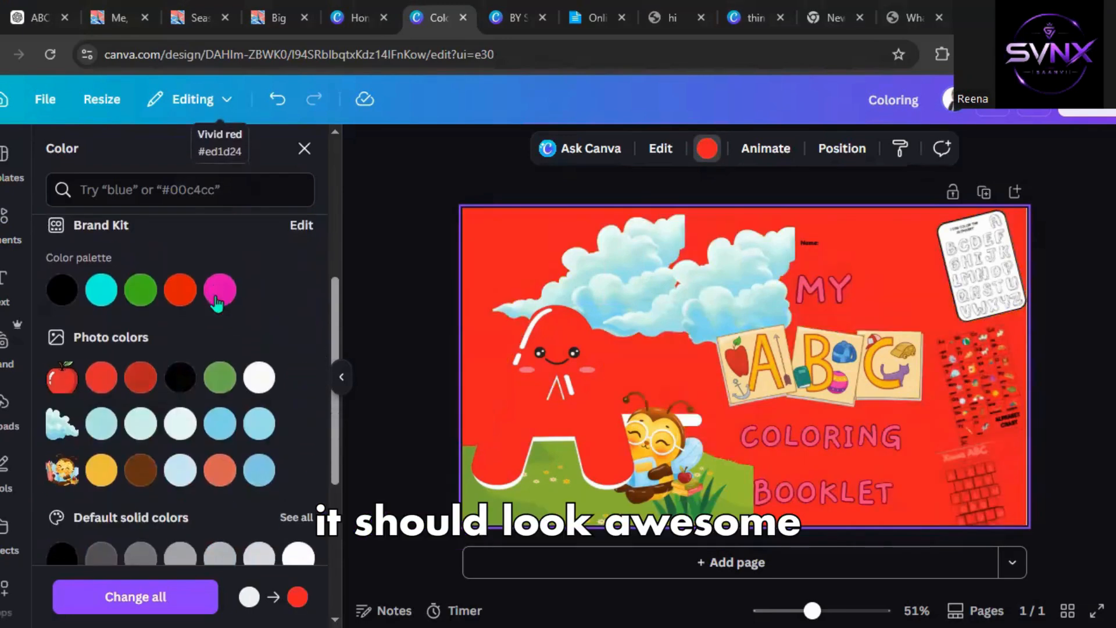
scroll(157, 393, down, 2)
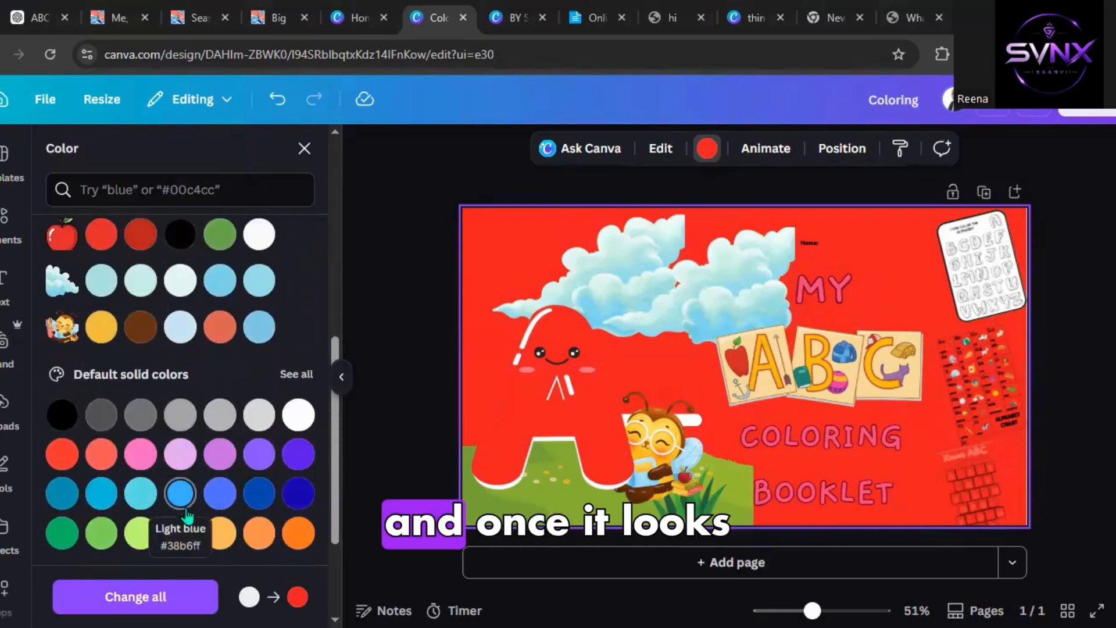
click(176, 535)
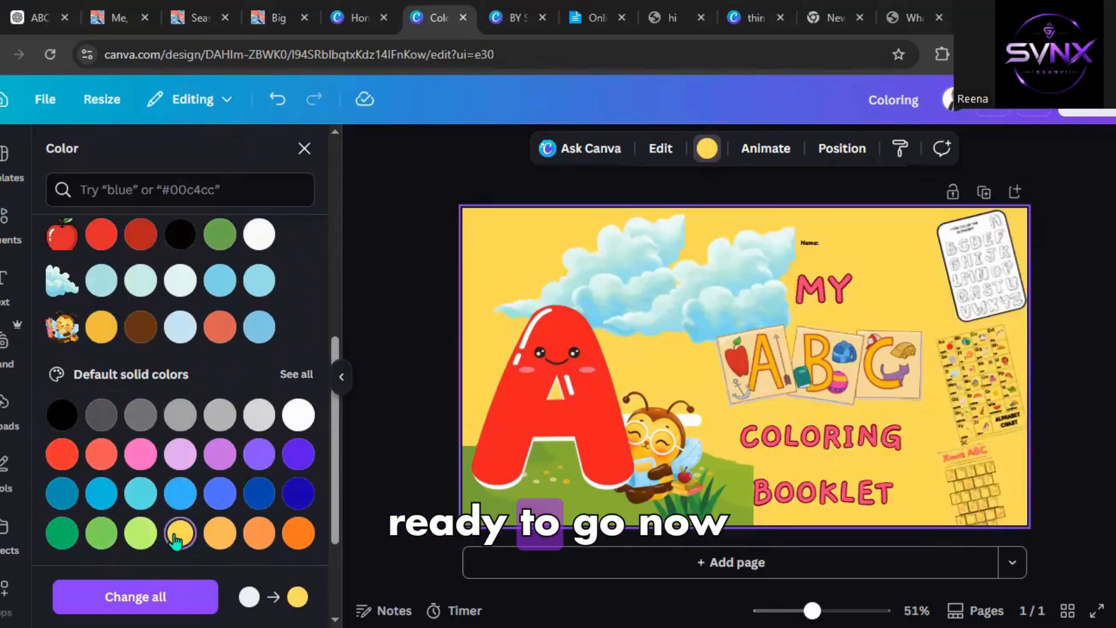
scroll(177, 541, up, 5)
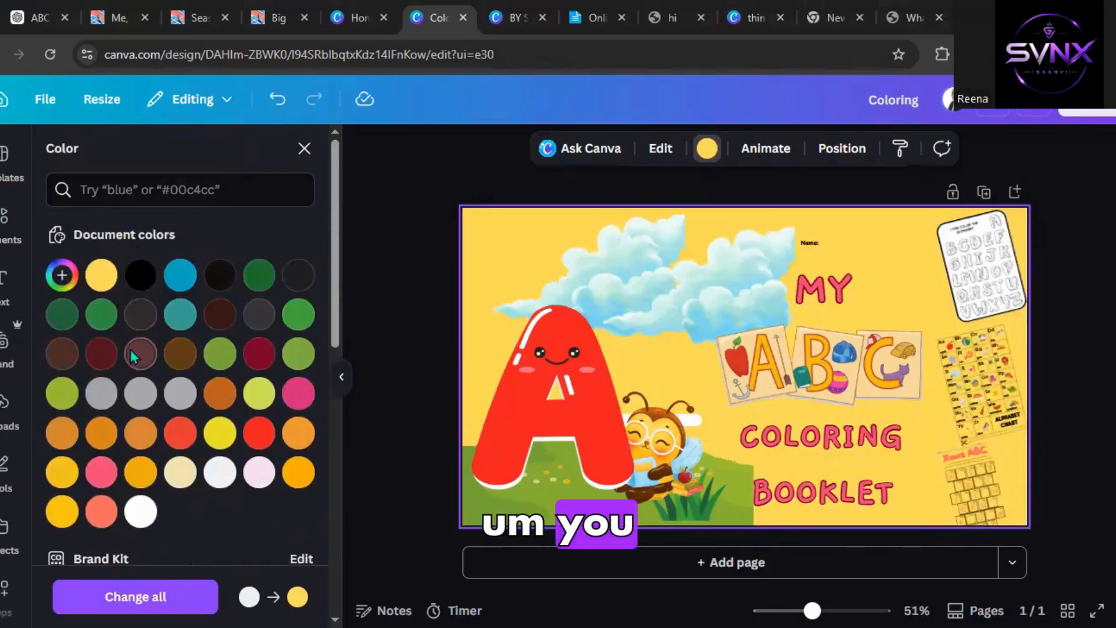
scroll(131, 351, down, 5)
scroll(92, 468, up, 5)
scroll(87, 468, down, 1)
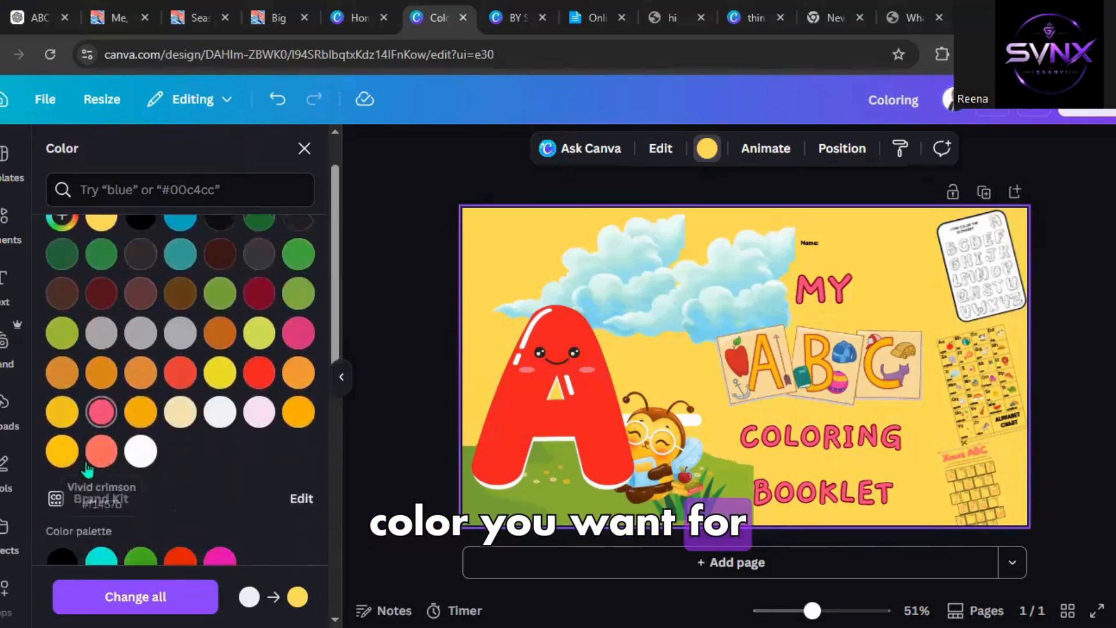
scroll(87, 468, down, 5)
click(102, 465)
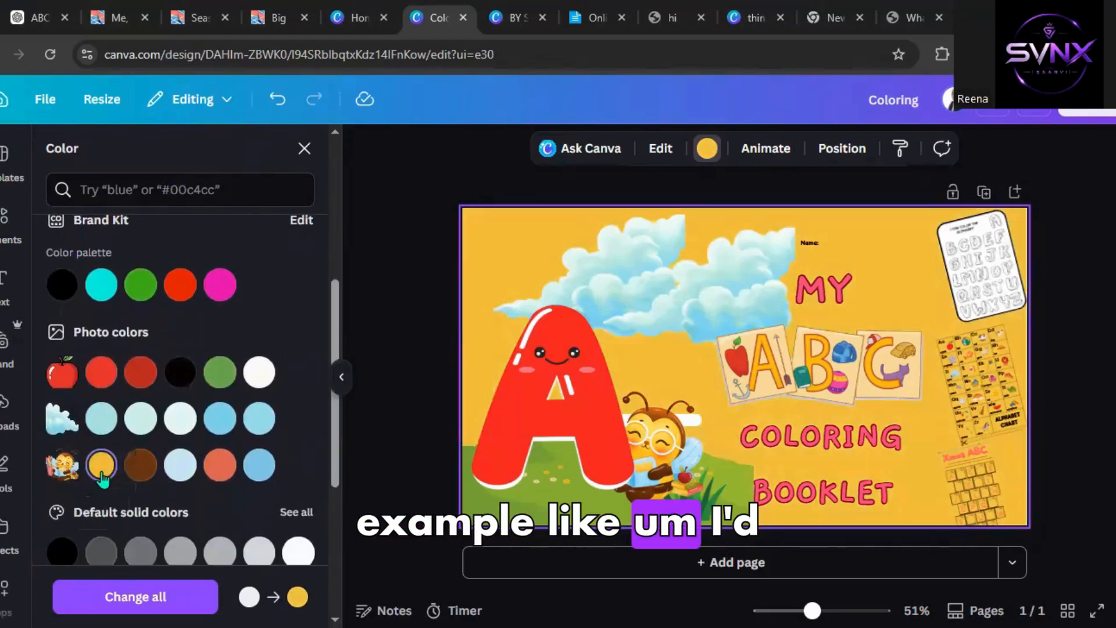
scroll(172, 439, up, 6)
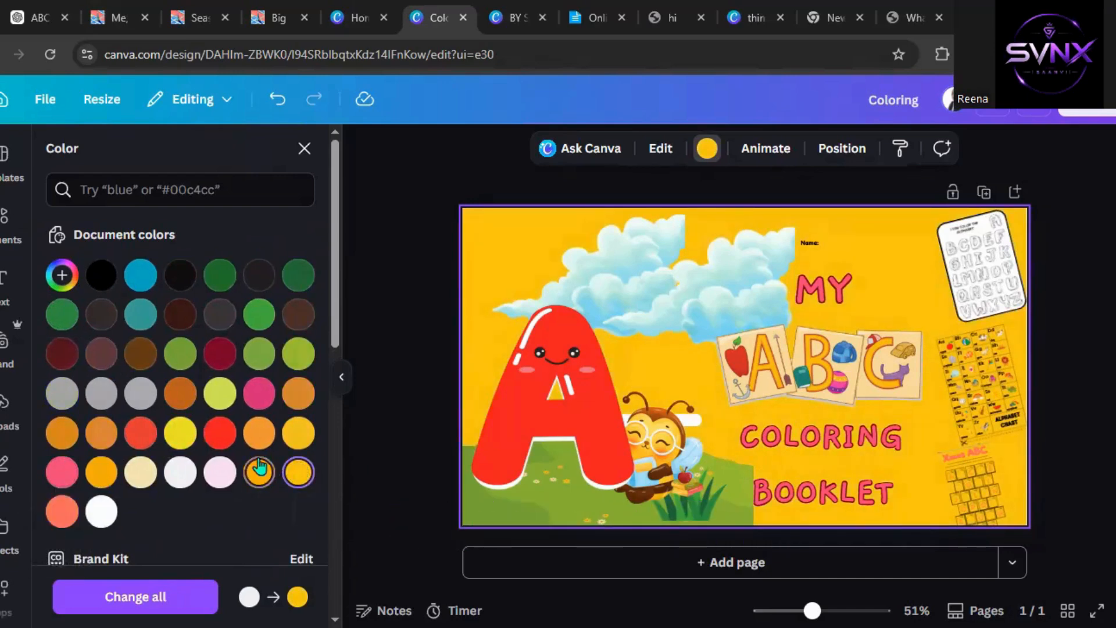
click(182, 437)
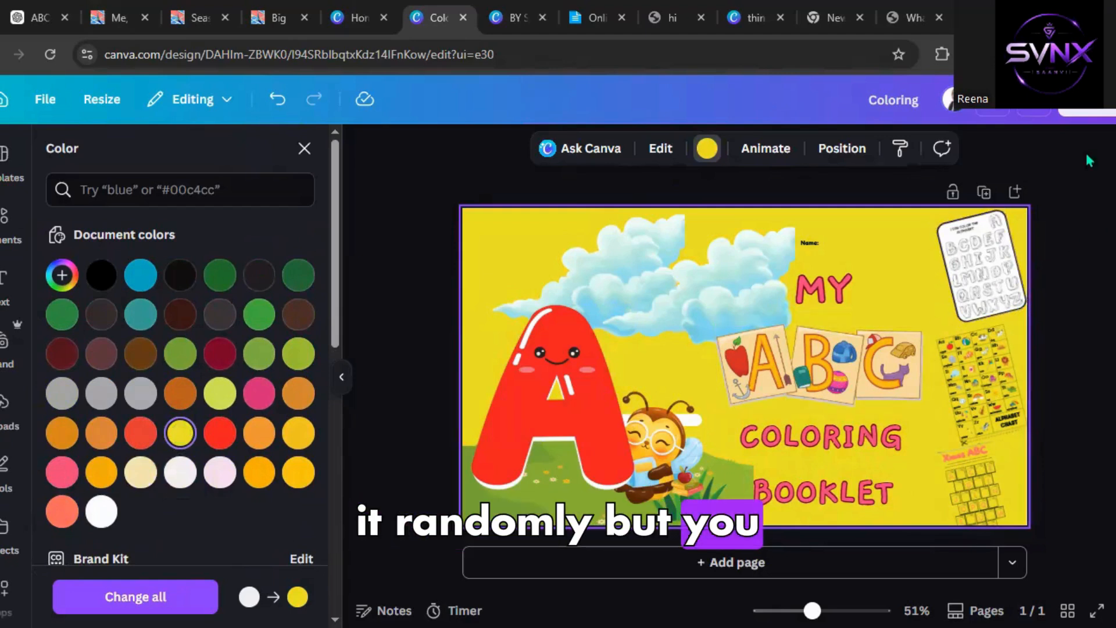
Download the cover design as a PNG file.
click(1090, 109)
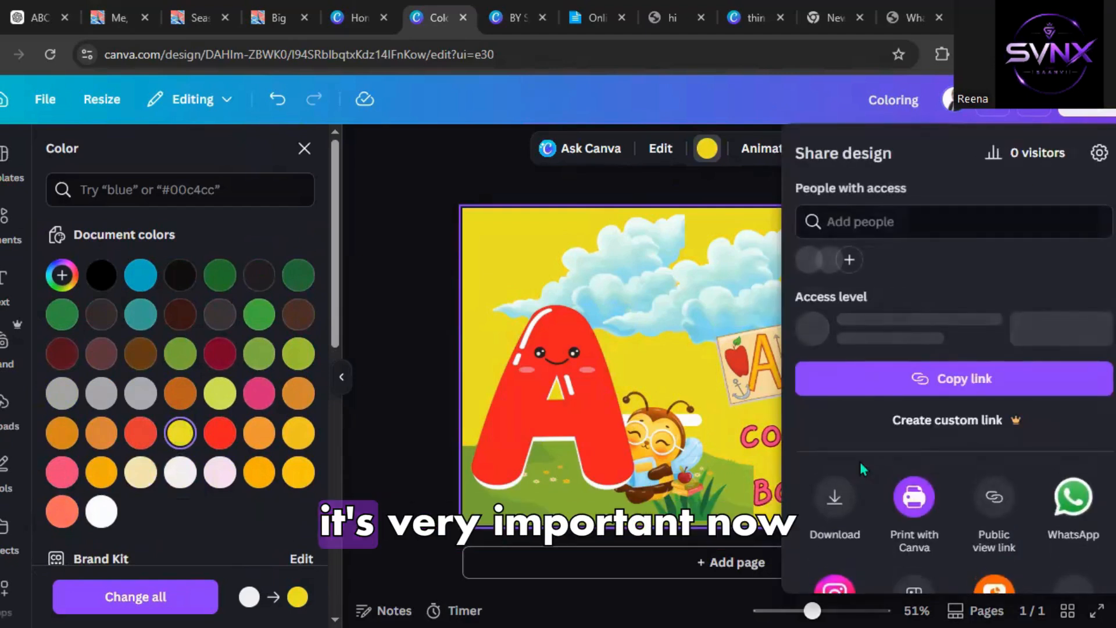
click(835, 530)
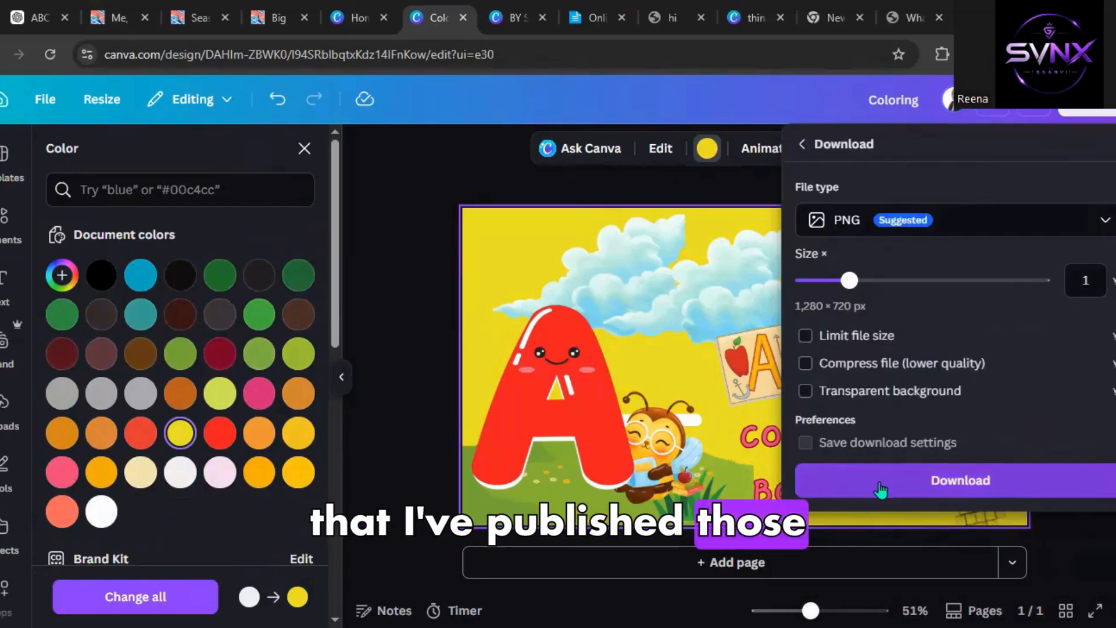
click(881, 491)
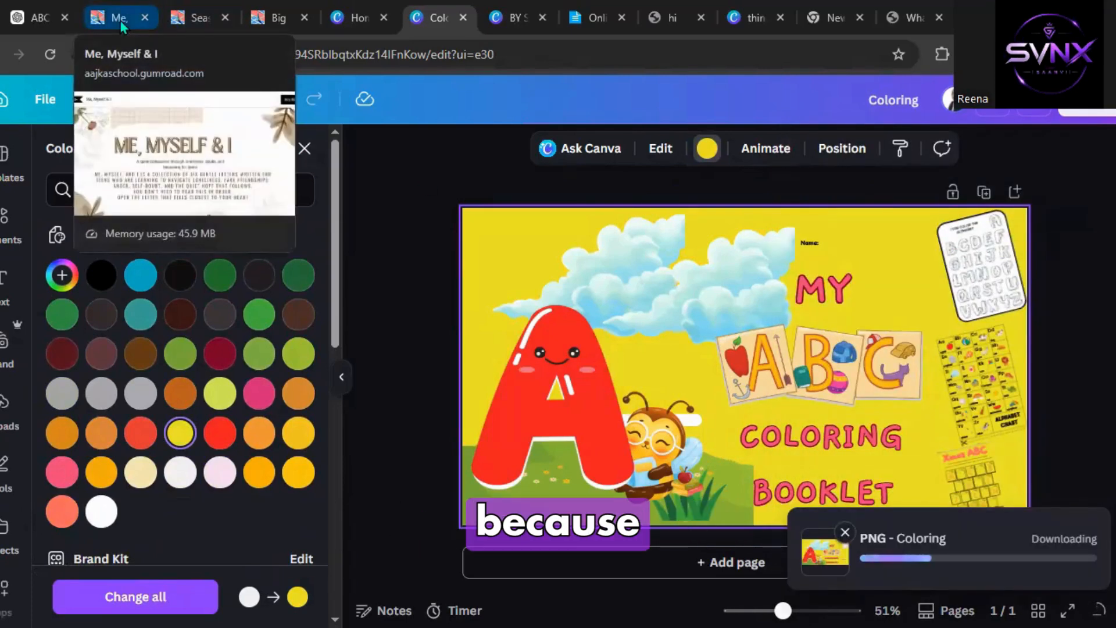
Browse the open Gumroad product pages and the Canva booklet tab for comparison.
click(186, 18)
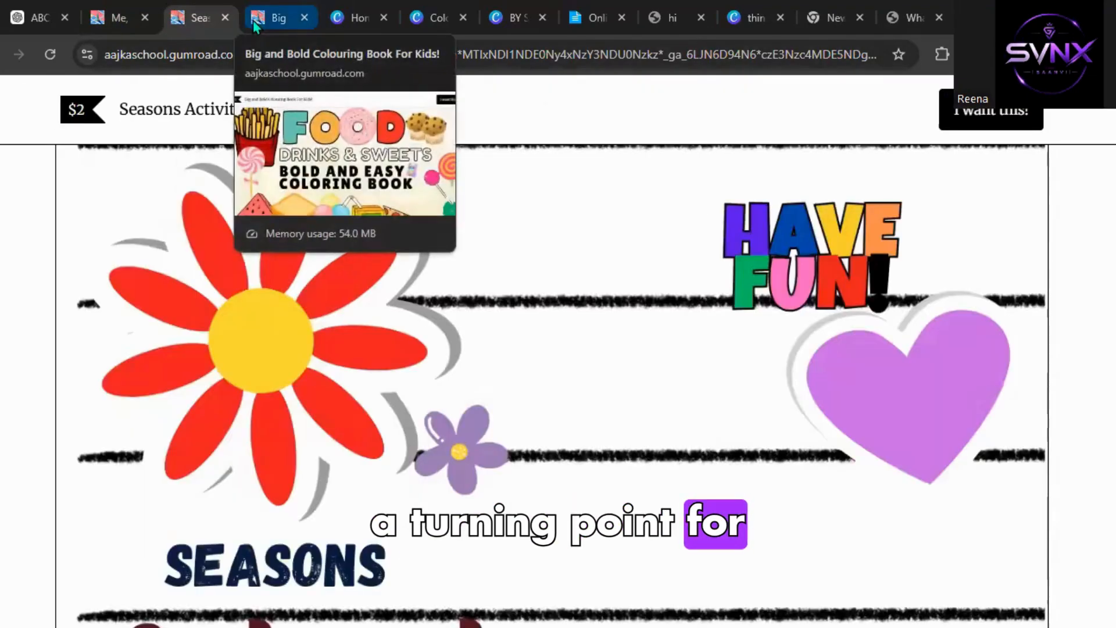
click(249, 19)
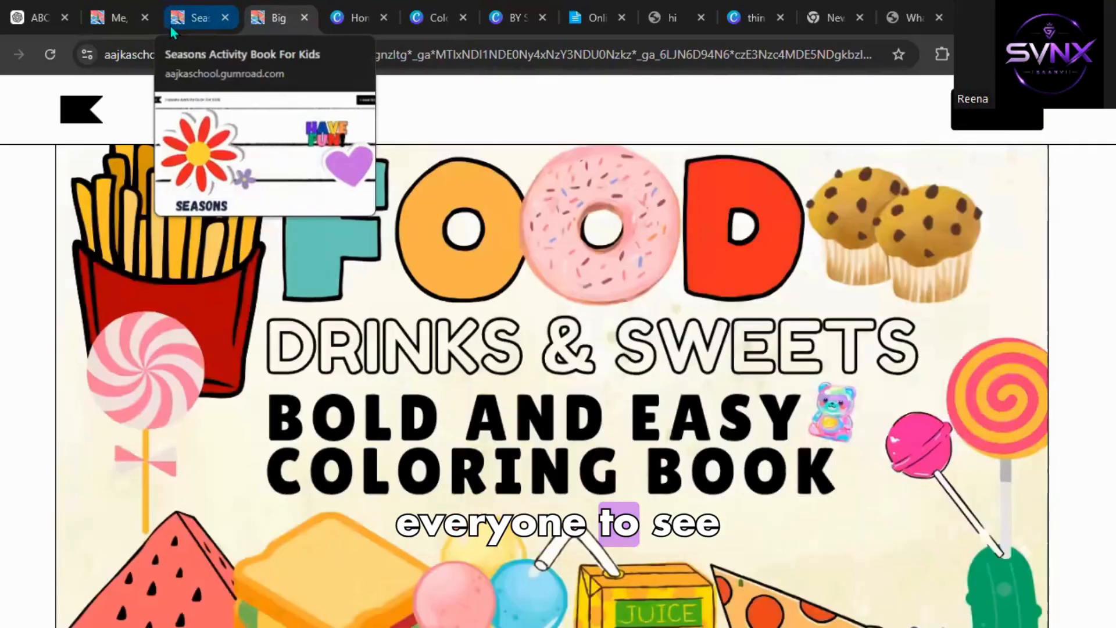
click(127, 22)
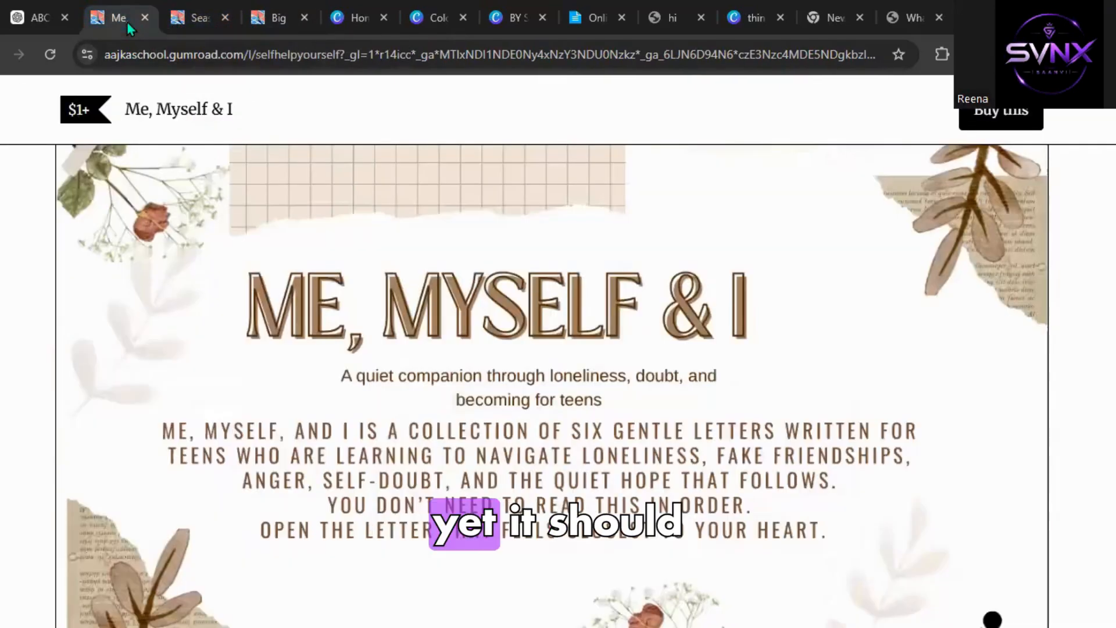
click(834, 18)
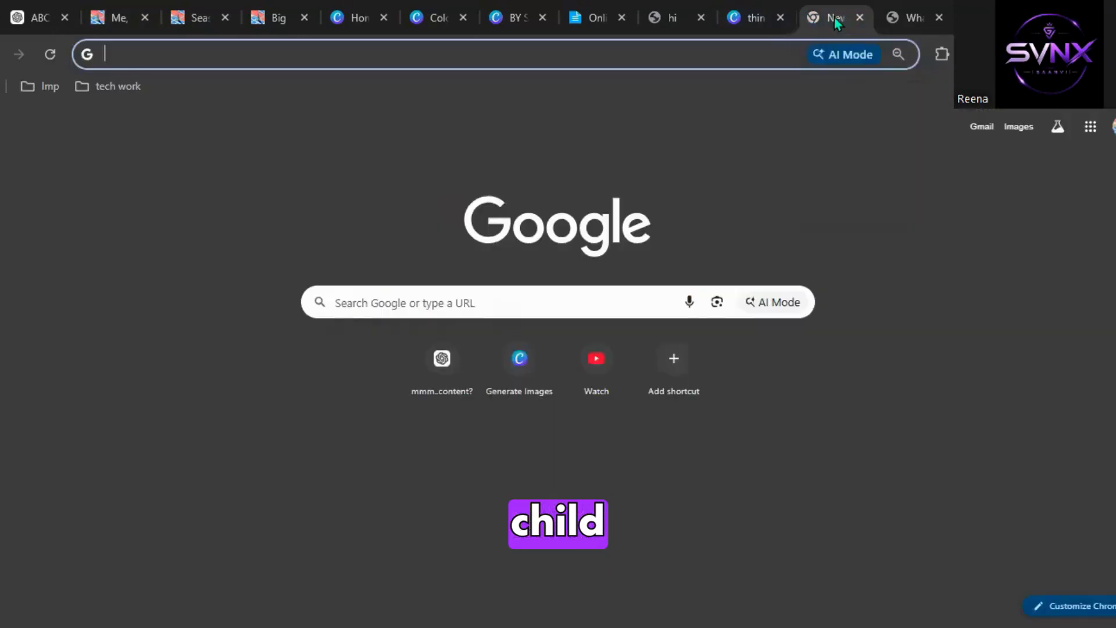
click(754, 18)
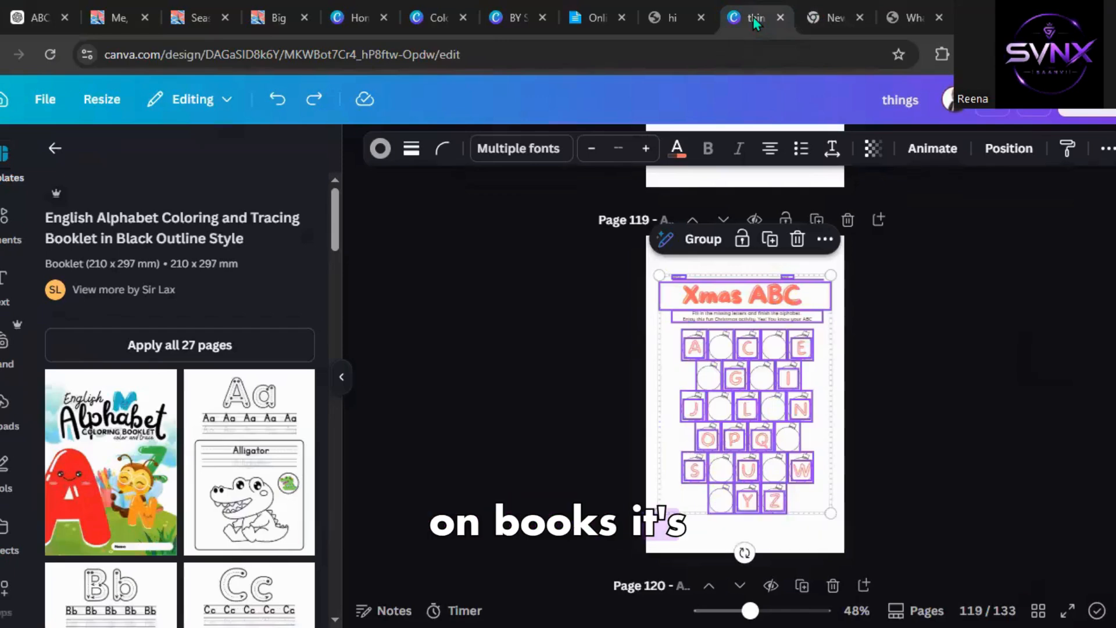
click(198, 17)
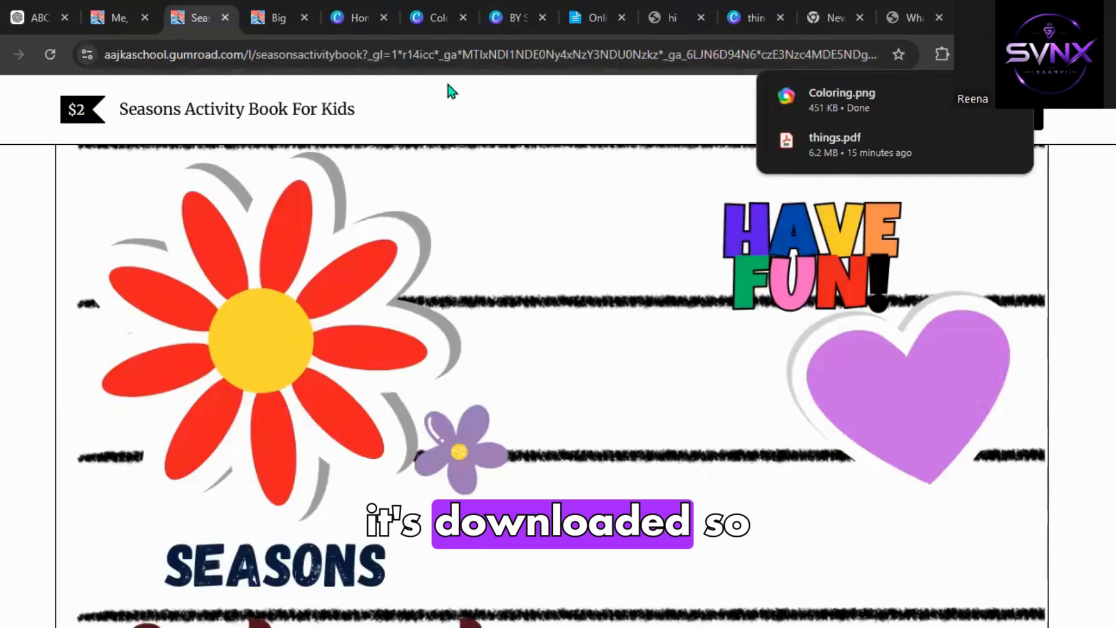
Upload Coloring.png from Downloads as the Gumroad product's cover image.
click(669, 23)
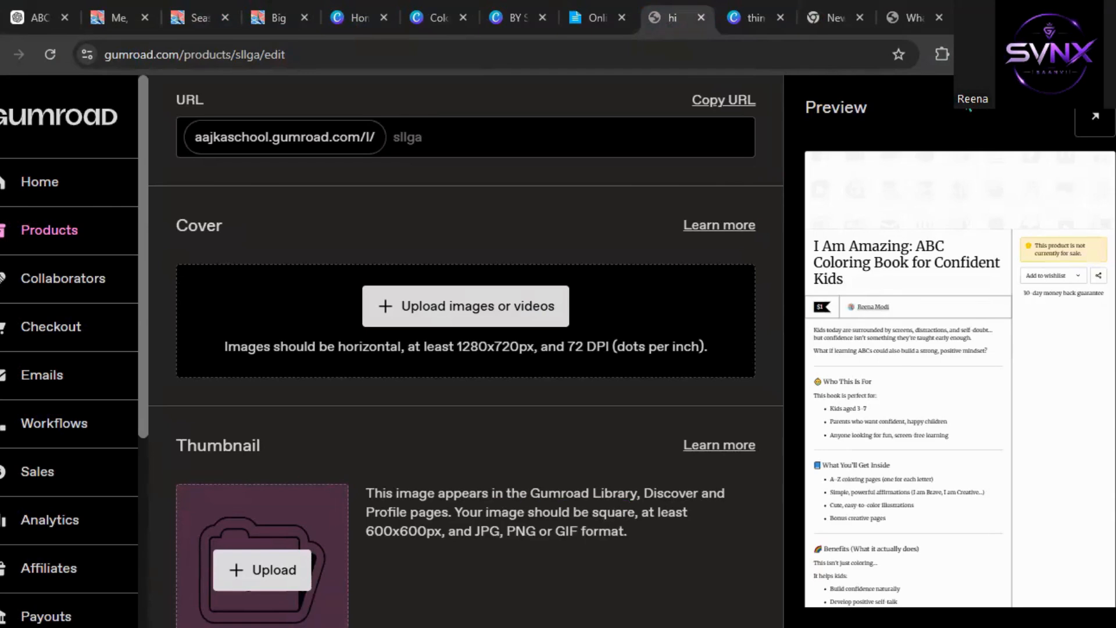
click(522, 305)
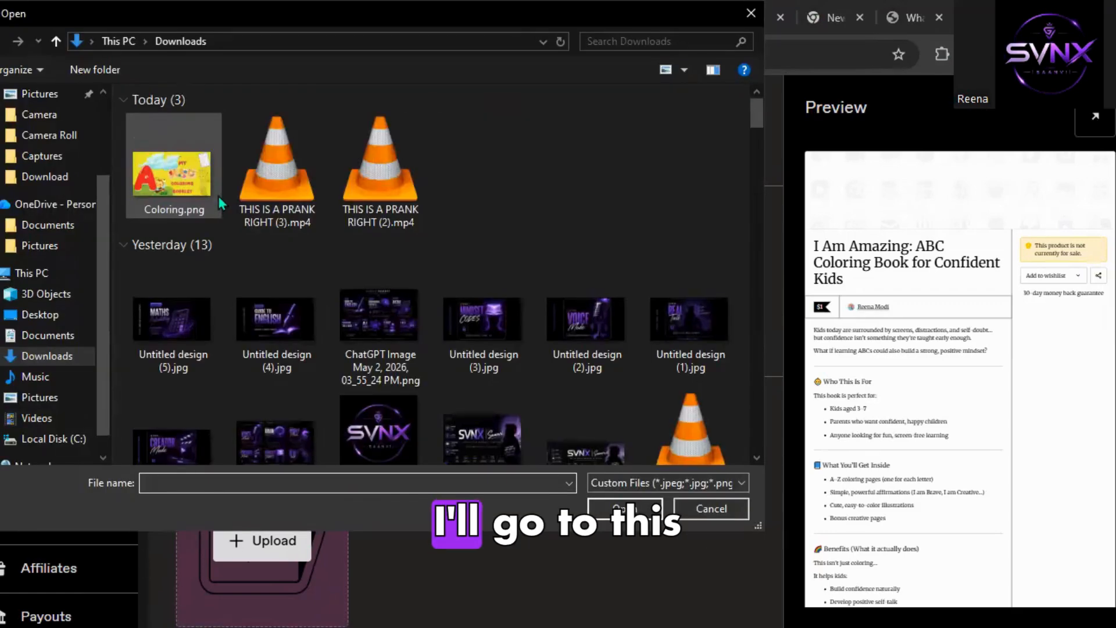
click(190, 187)
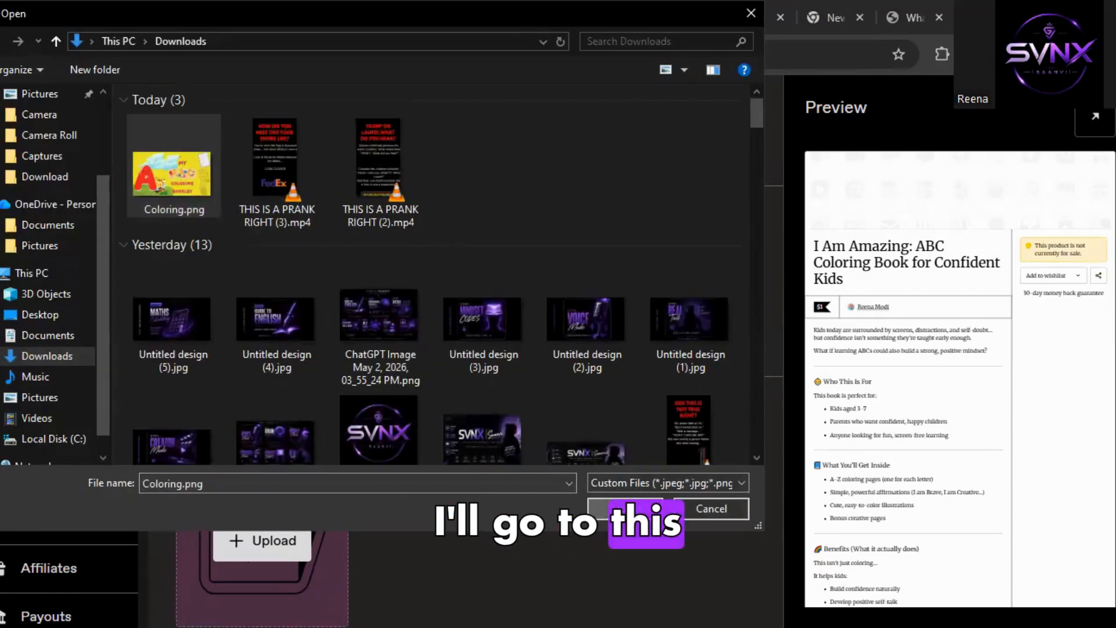
click(637, 502)
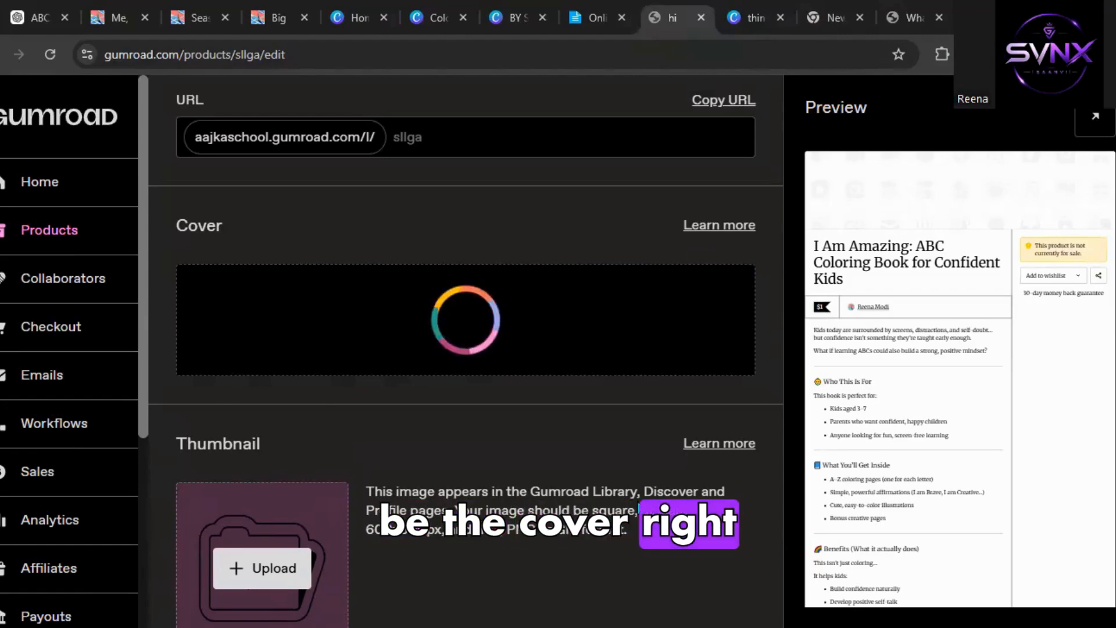
scroll(583, 430, down, 4)
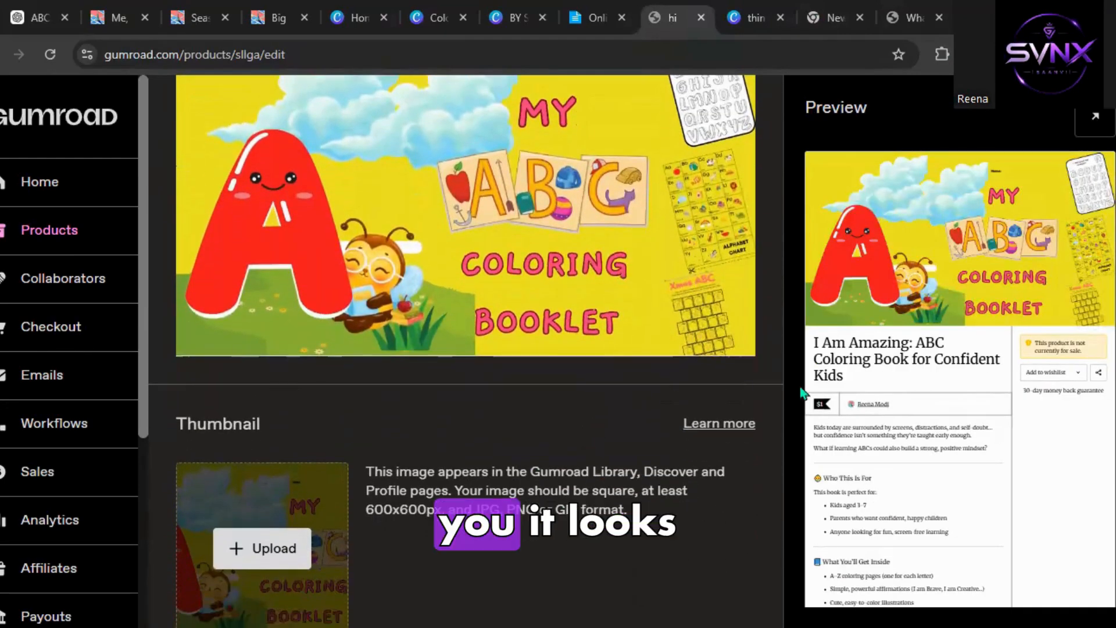
scroll(835, 417, down, 1)
scroll(456, 442, down, 2)
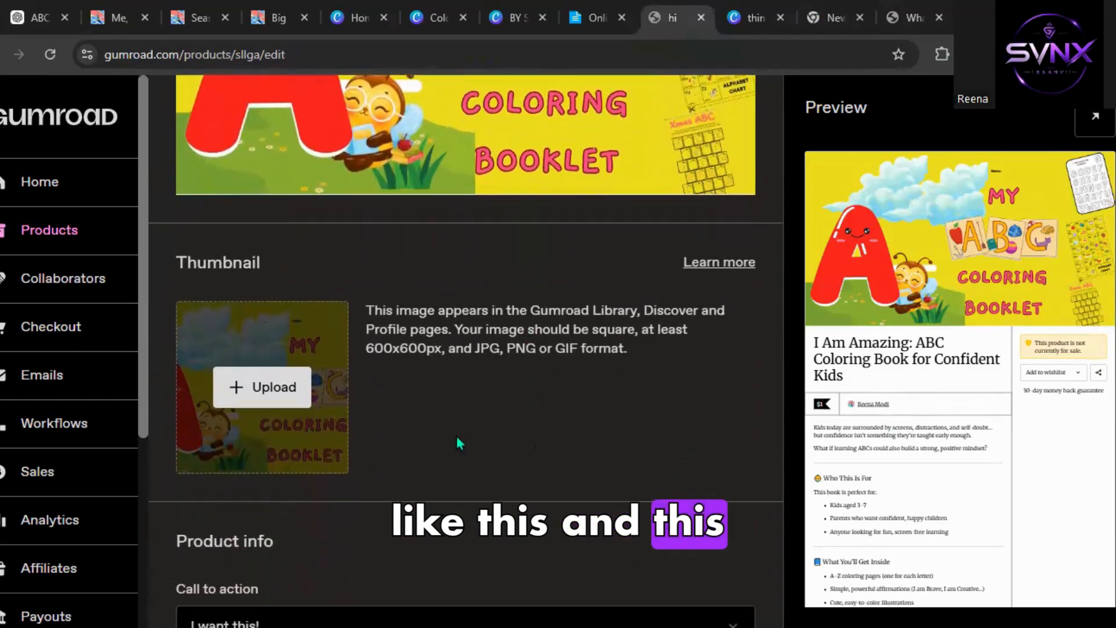
Set the product's call to action to I want this! and move to the Summary field.
scroll(416, 466, down, 5)
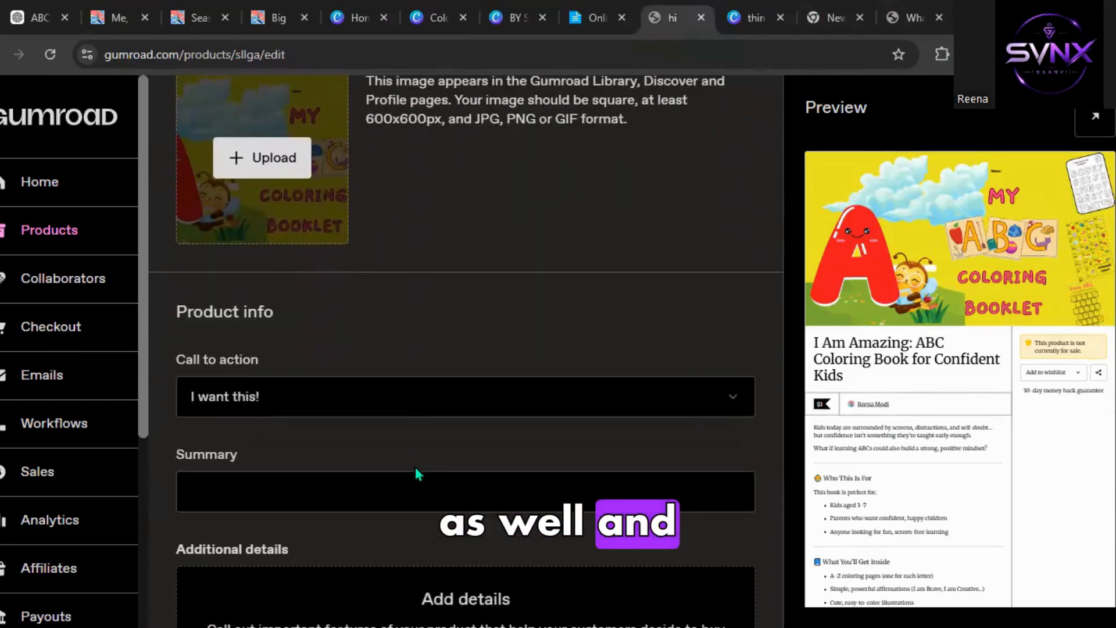
scroll(416, 466, down, 3)
scroll(292, 191, up, 2)
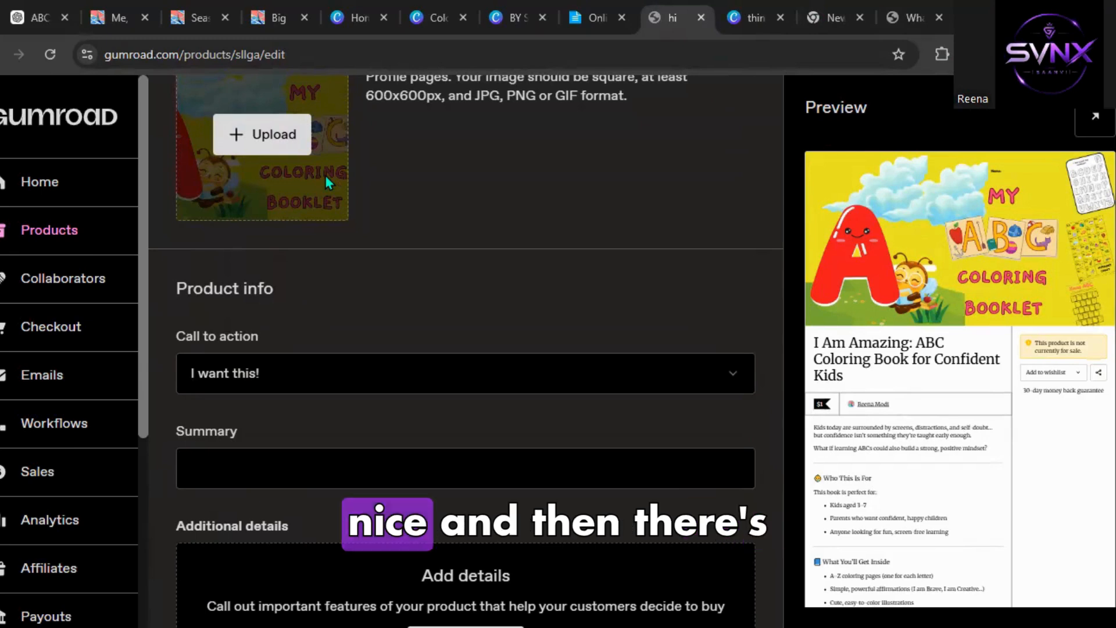
click(314, 370)
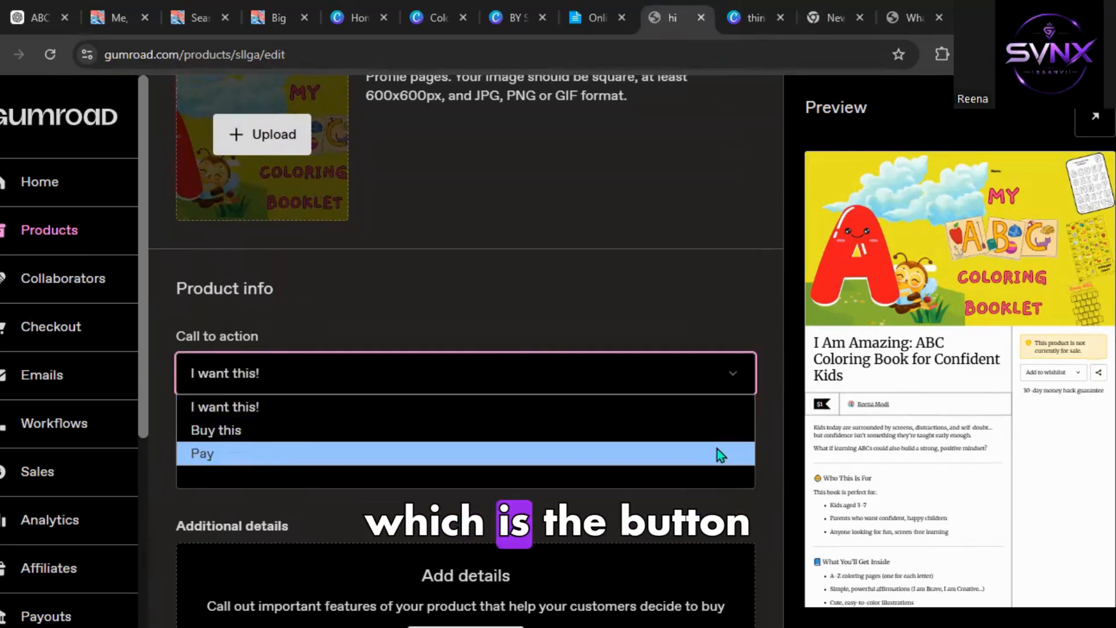
click(548, 401)
scroll(547, 398, down, 3)
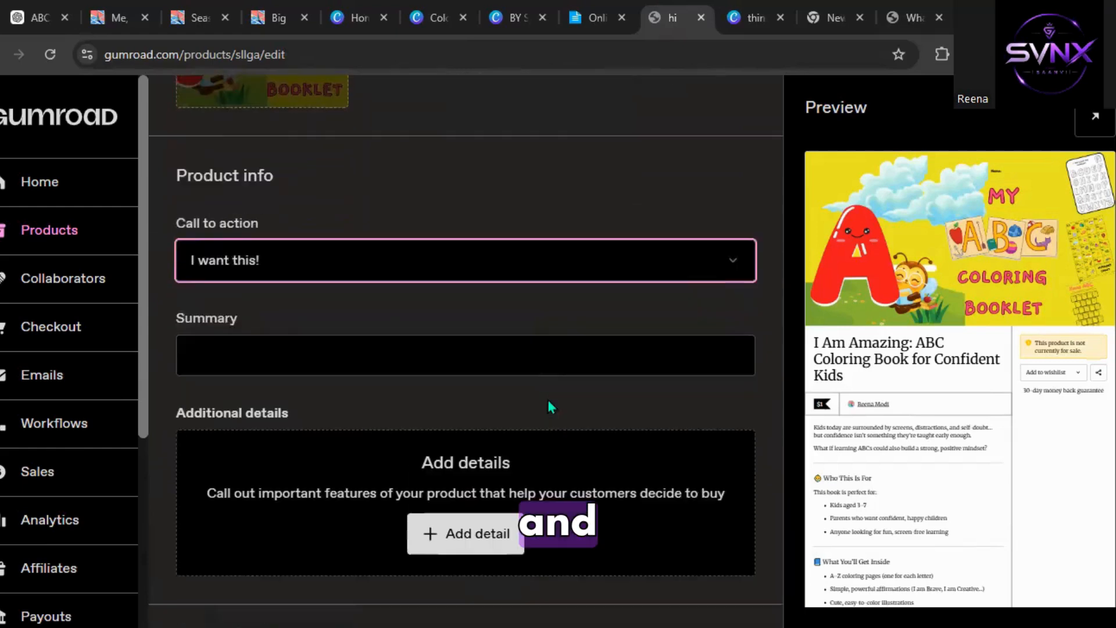
Copy the short summary from the ChatGPT answer and paste it into the product's Summary field.
click(37, 17)
scroll(514, 254, down, 3)
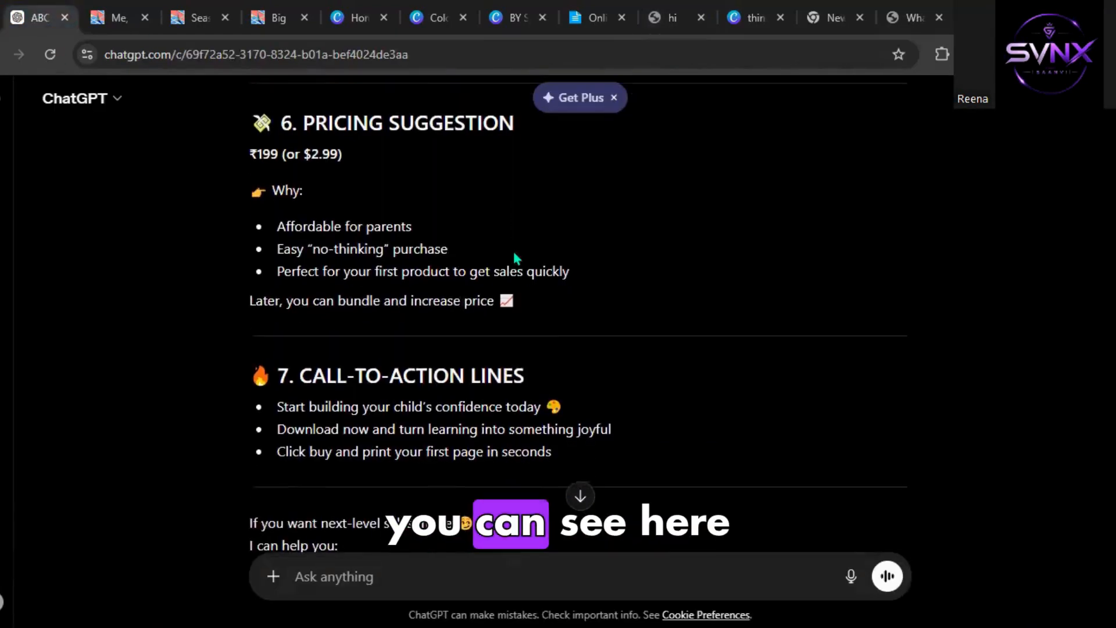
scroll(514, 254, up, 9)
scroll(514, 260, up, 18)
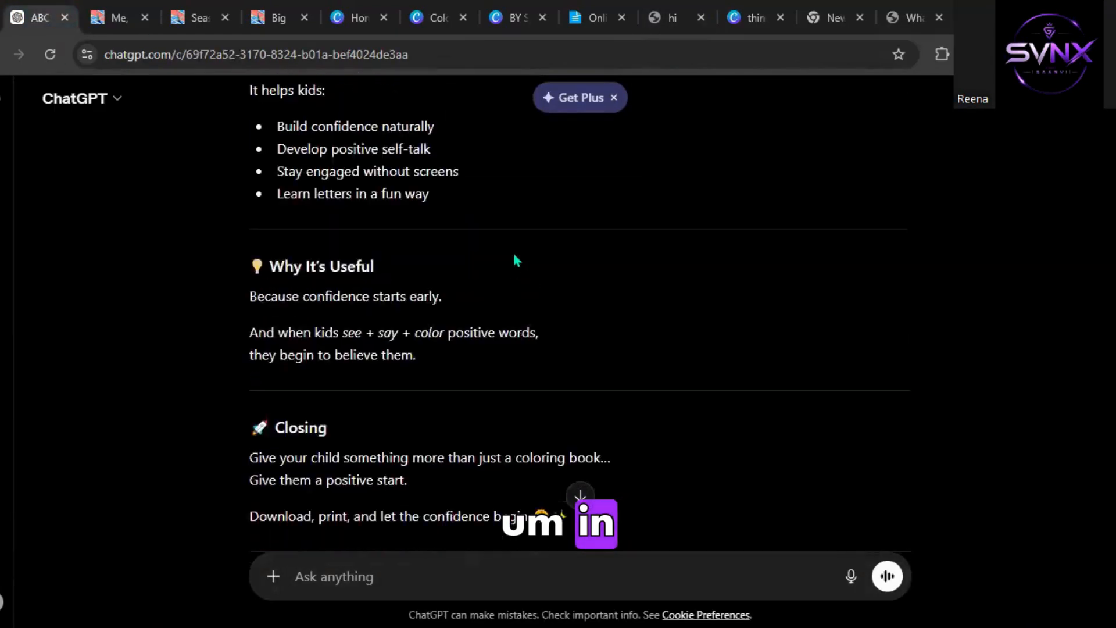
scroll(515, 260, up, 2)
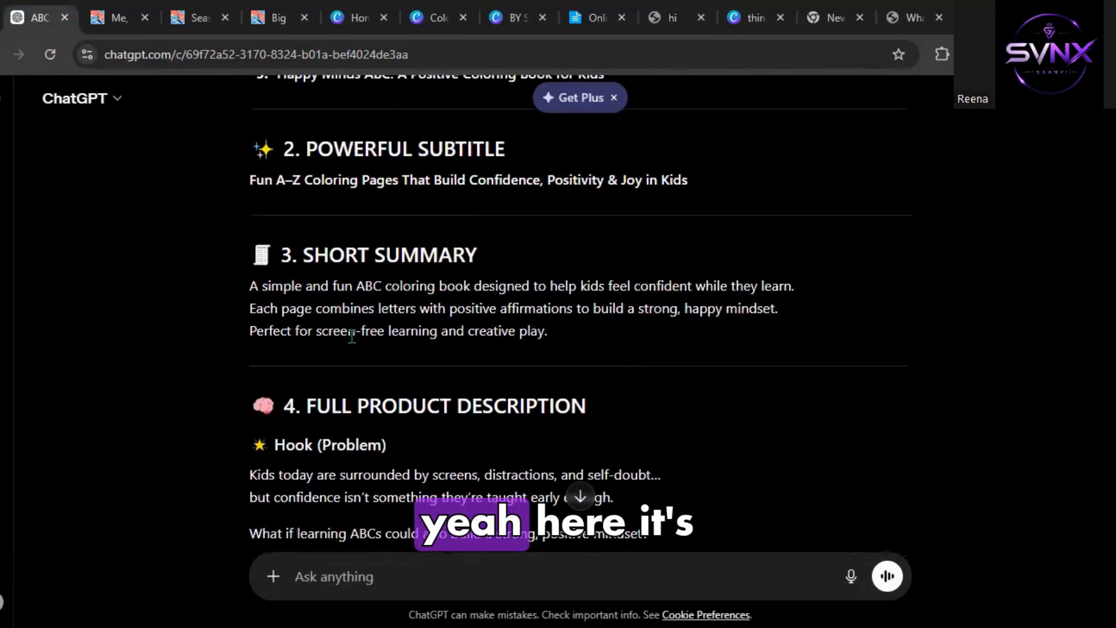
click(336, 314)
double_click(336, 314)
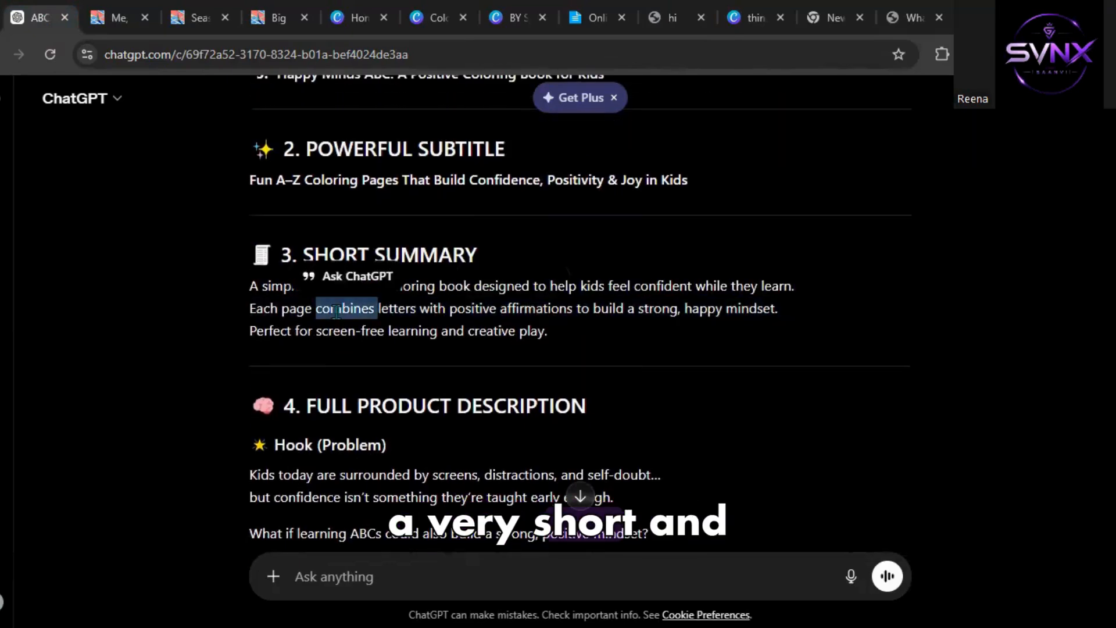
click(336, 314)
click(572, 347)
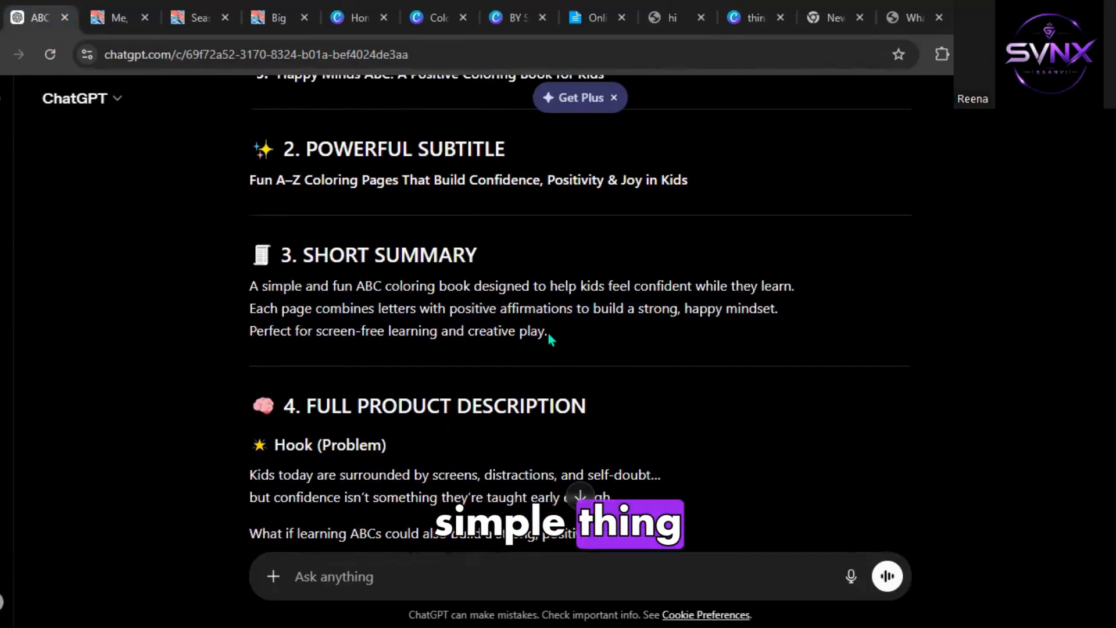
drag(542, 331, 237, 297)
key(ctrl+c)
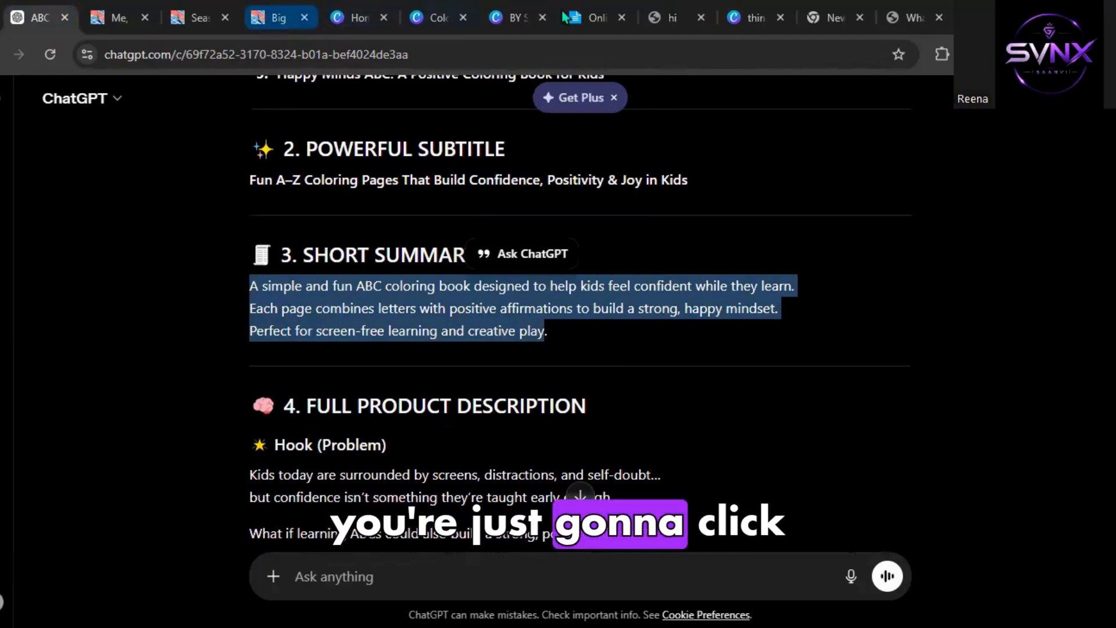
click(695, 19)
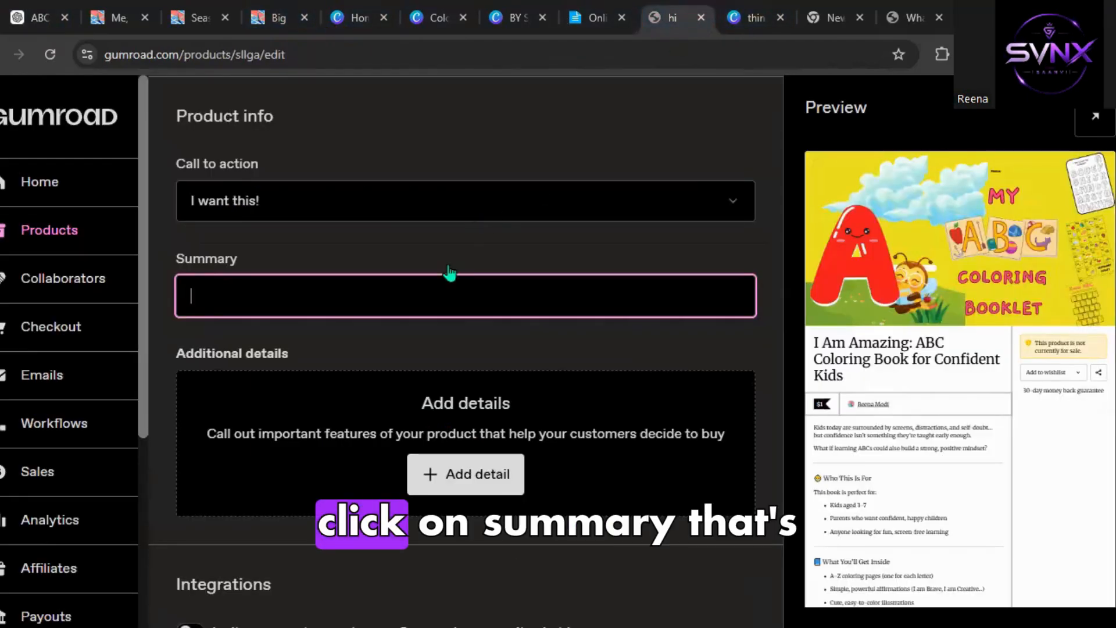
key(ctrl+v)
scroll(457, 407, down, 4)
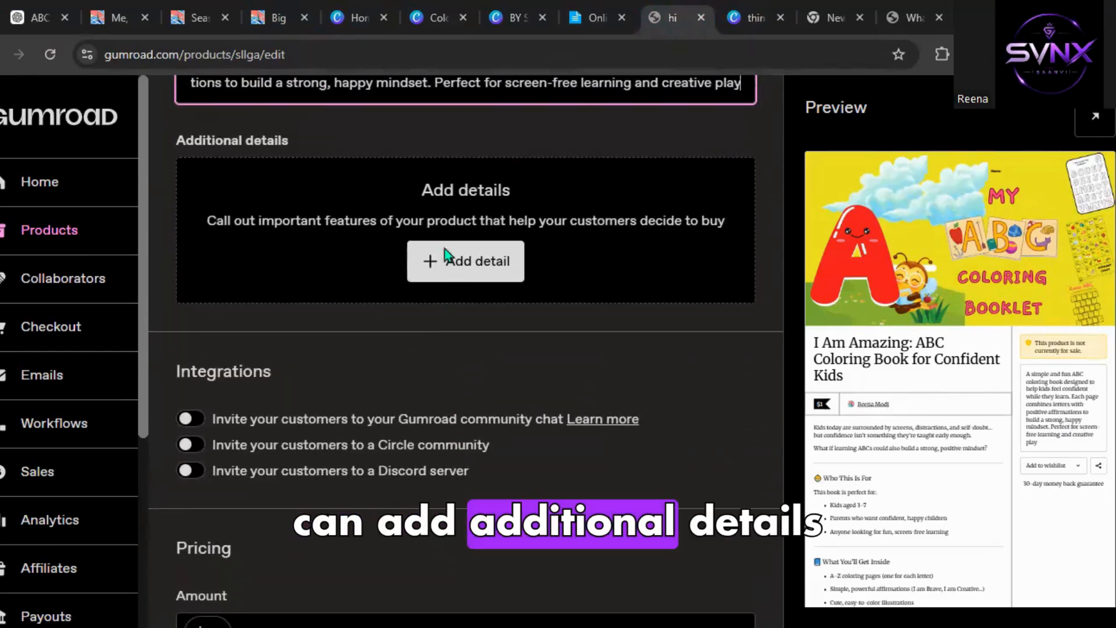
Set the product's price amount to $2.99.
scroll(344, 365, down, 5)
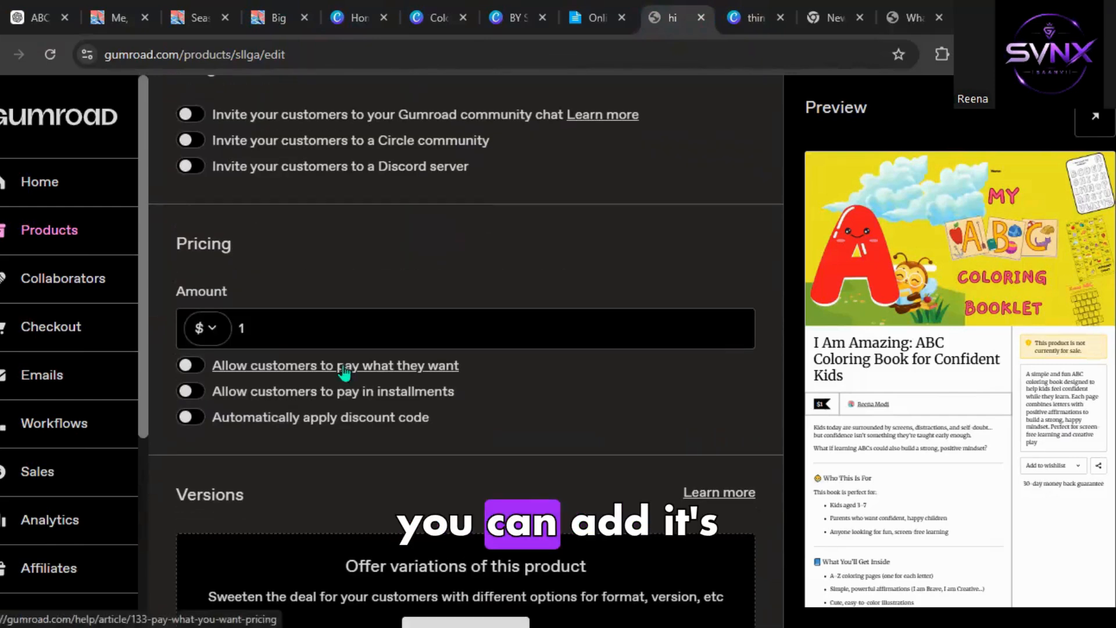
scroll(344, 372, down, 2)
double_click(258, 237)
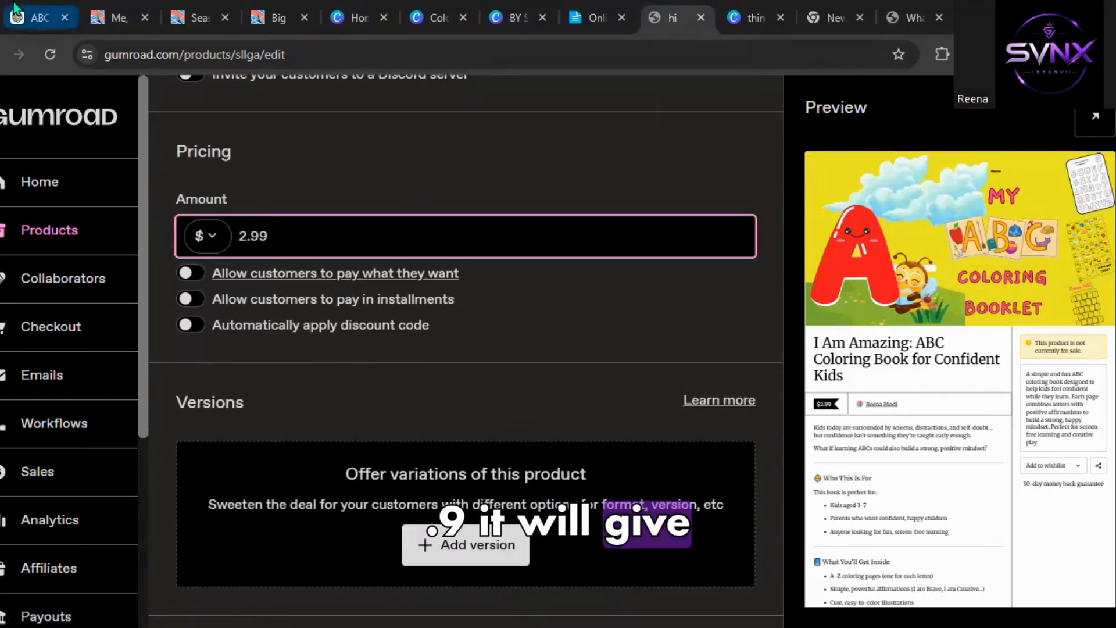
Review the ChatGPT pricing suggestion and the remaining pricing, versions and settings sections of the product page.
click(20, 17)
scroll(251, 279, down, 10)
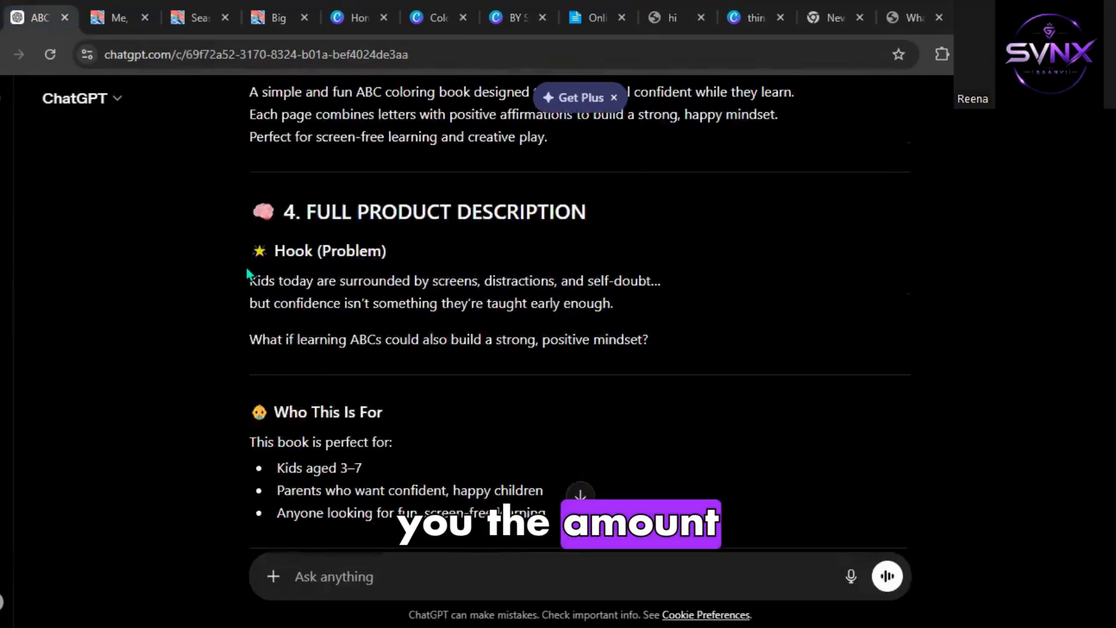
scroll(248, 273, down, 17)
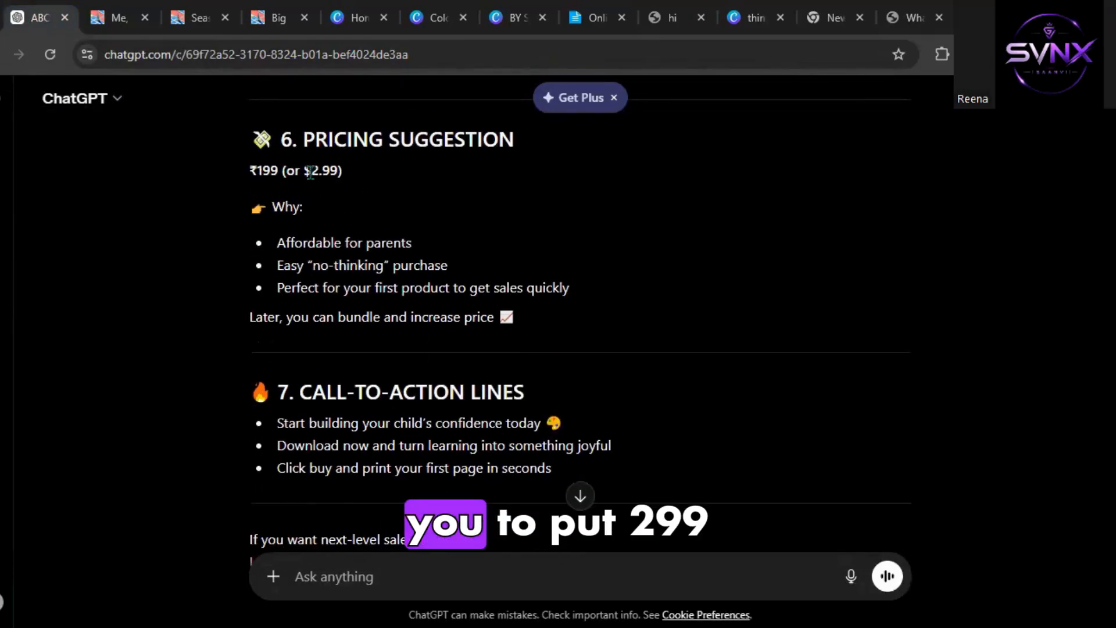
scroll(340, 197, down, 2)
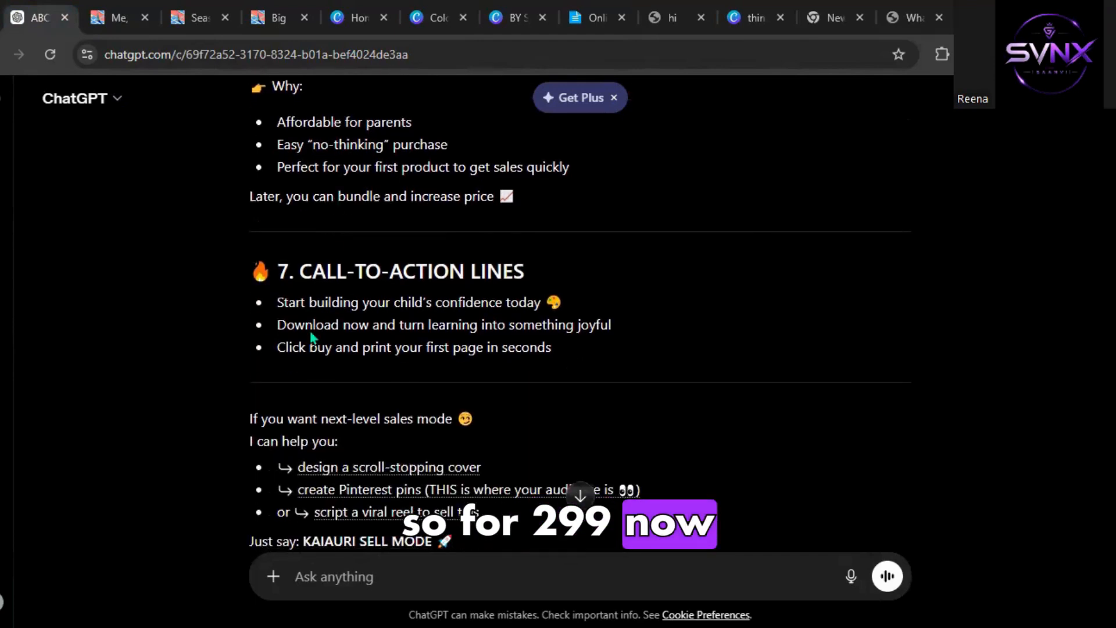
scroll(395, 311, down, 1)
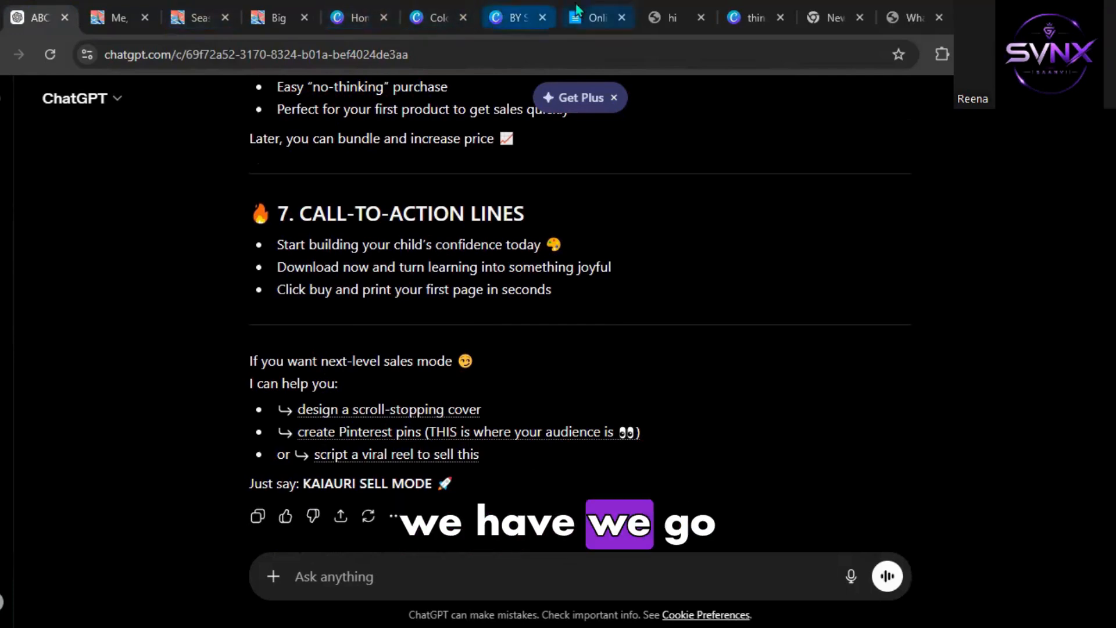
click(672, 17)
scroll(434, 352, down, 2)
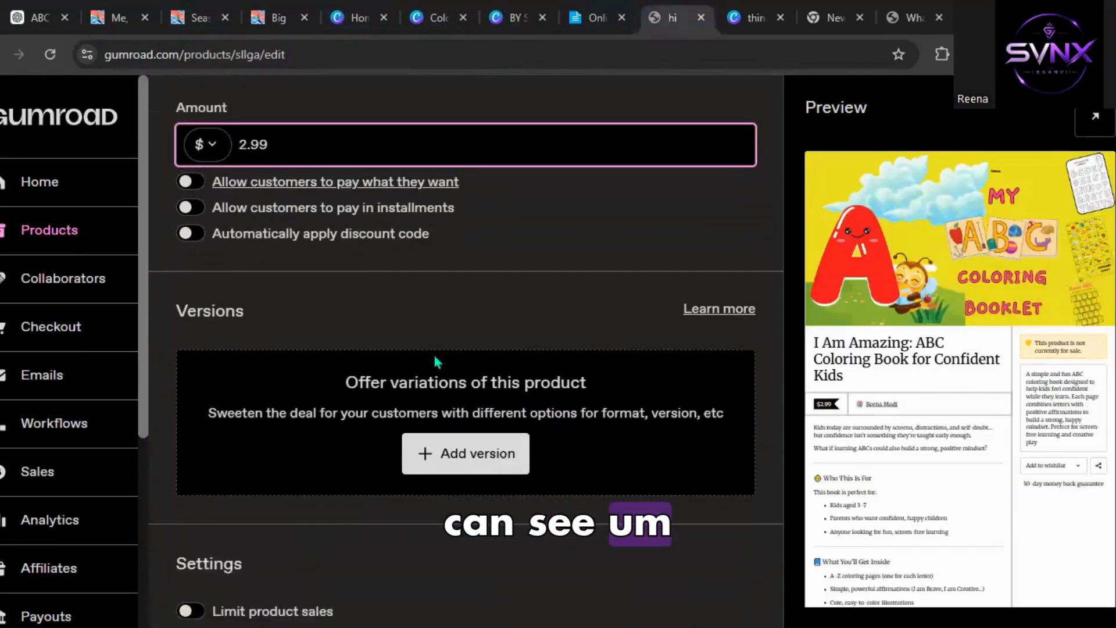
scroll(434, 352, down, 4)
scroll(434, 352, up, 10)
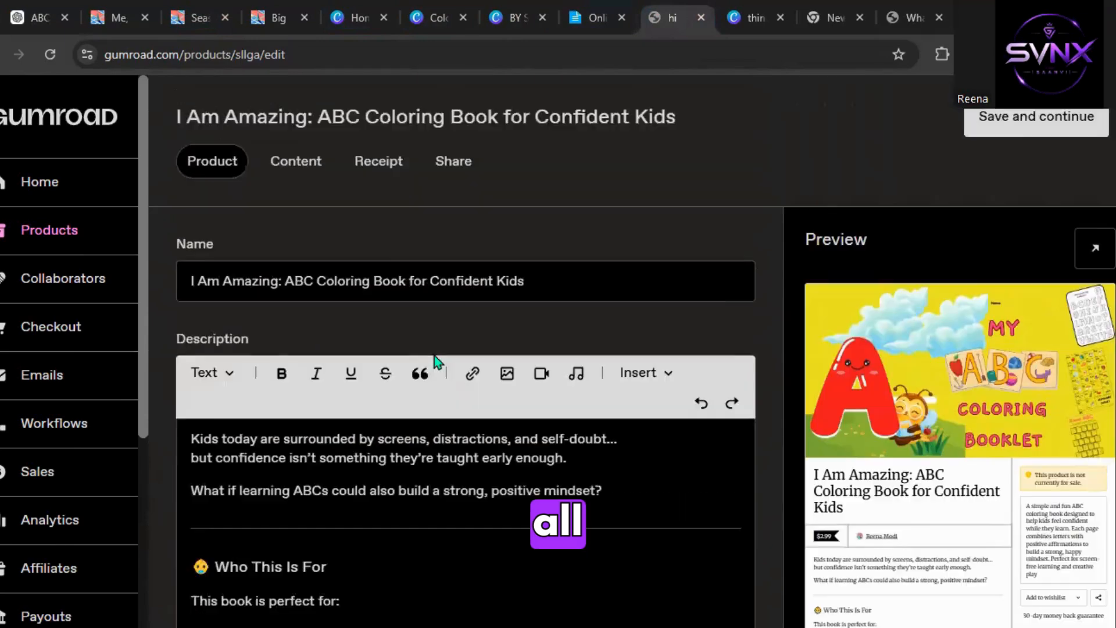
scroll(434, 356, down, 10)
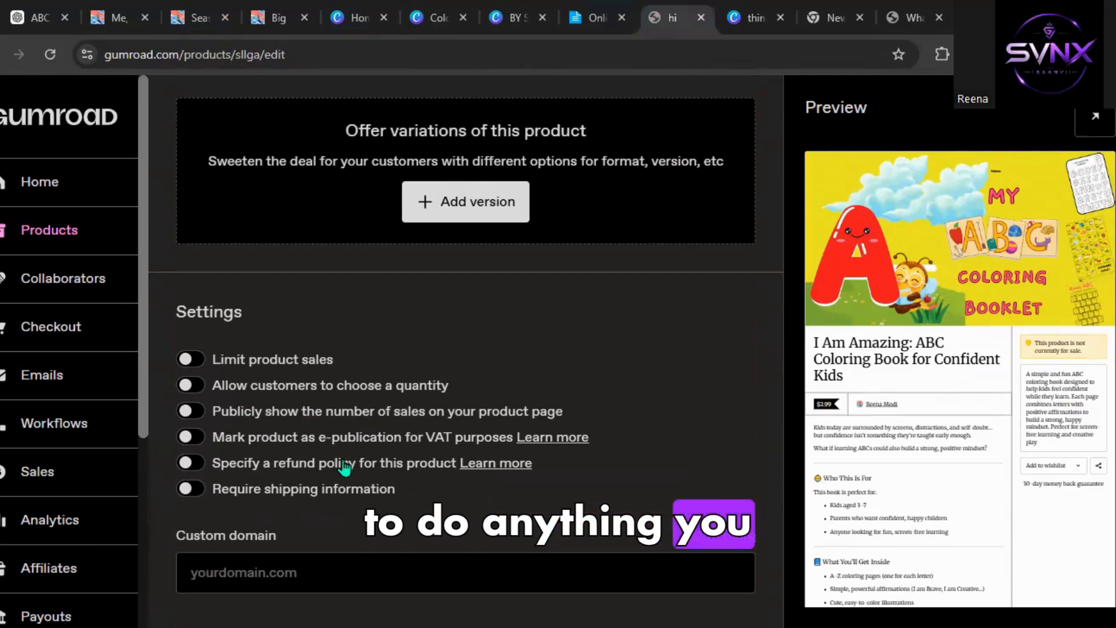
scroll(345, 467, up, 10)
Upload things.pdf from Downloads as the product's content file.
click(296, 166)
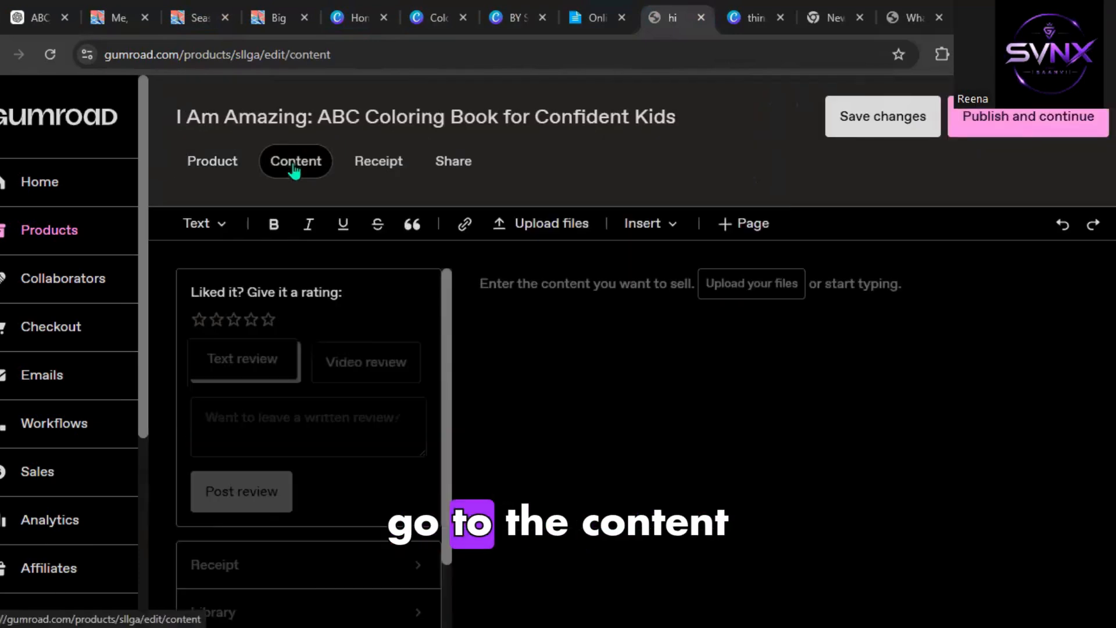
scroll(297, 167, down, 1)
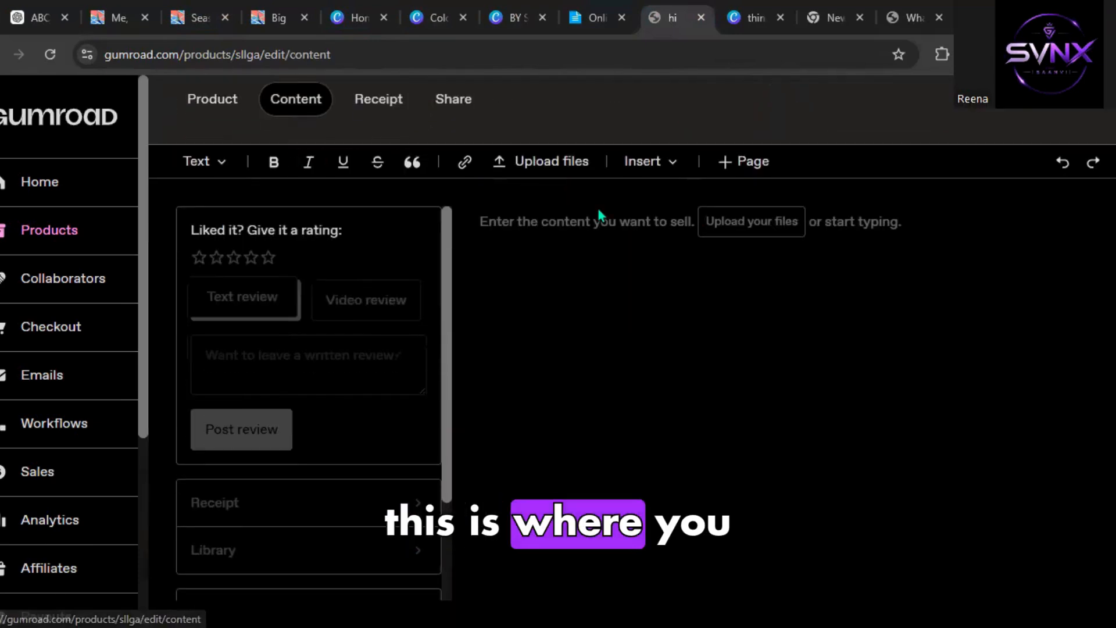
click(706, 227)
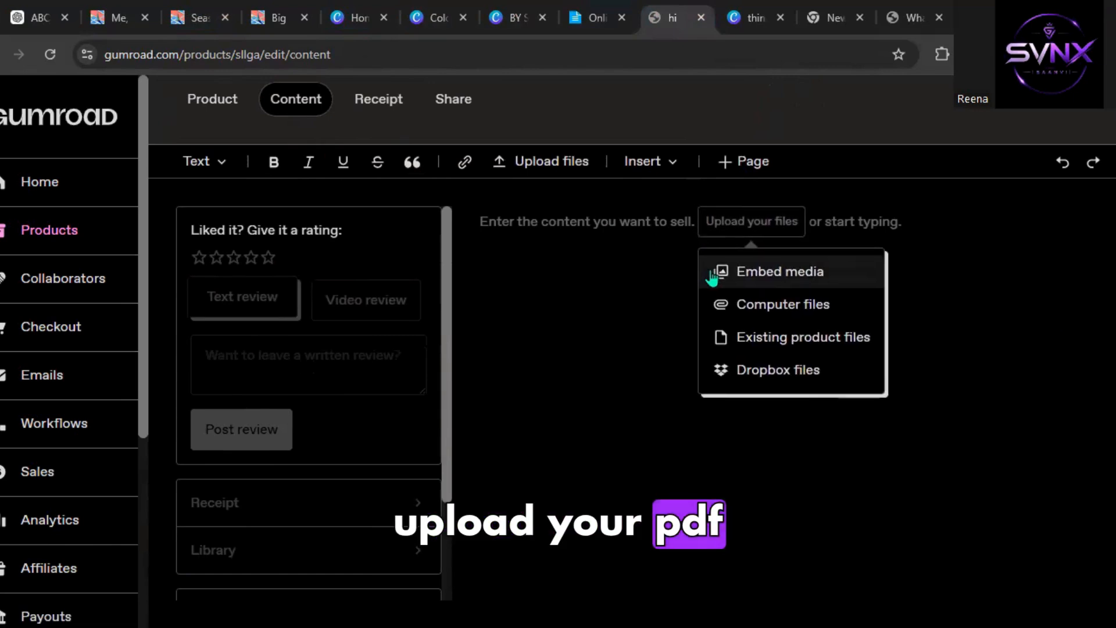
click(753, 309)
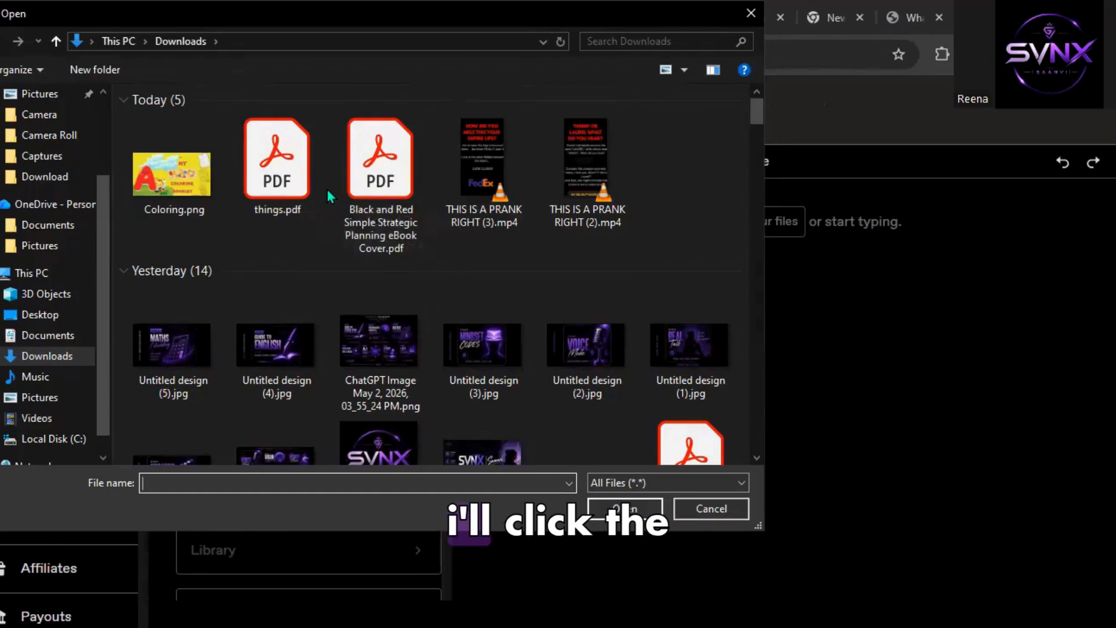
click(283, 187)
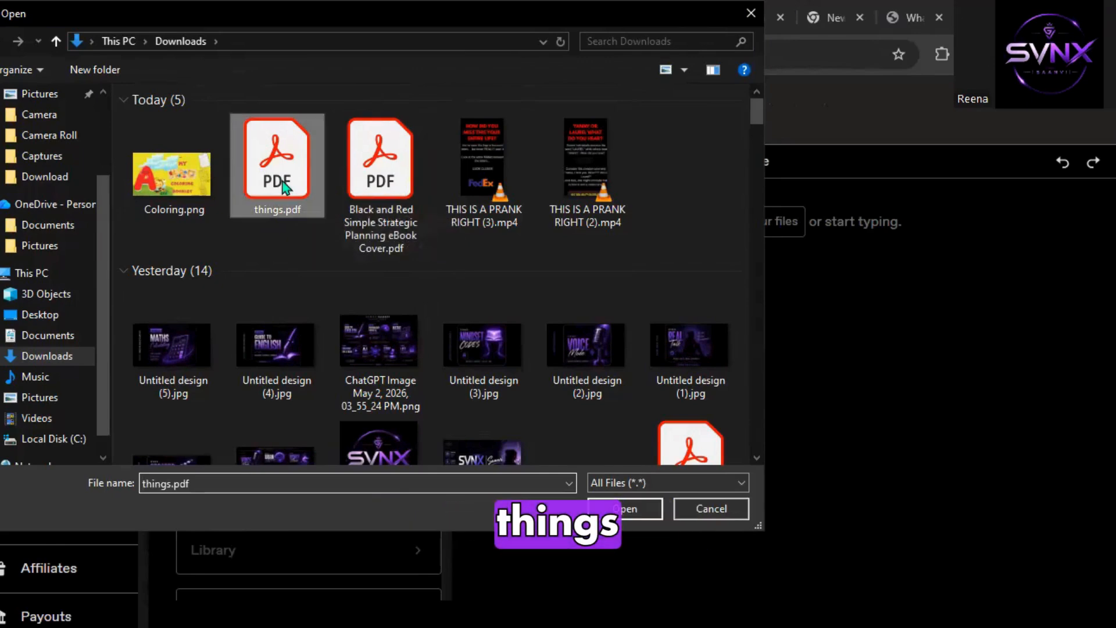
click(632, 508)
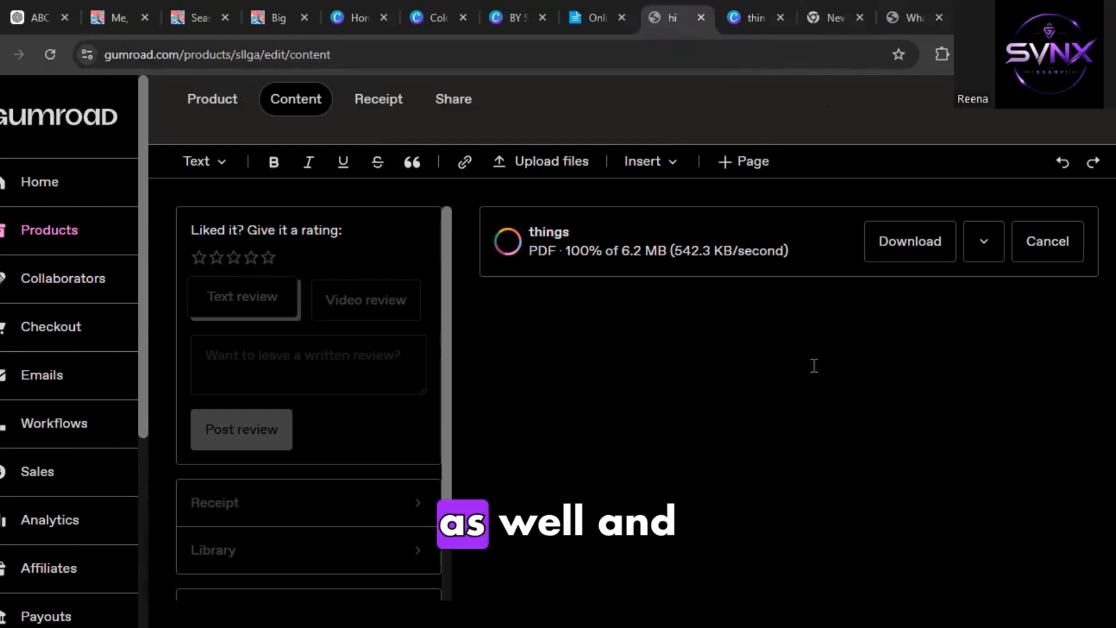
Rename the uploaded PDF to I Am Amazing: ABC Coloring Book for Confident Kids and enable stamping it with buyer information.
click(1065, 259)
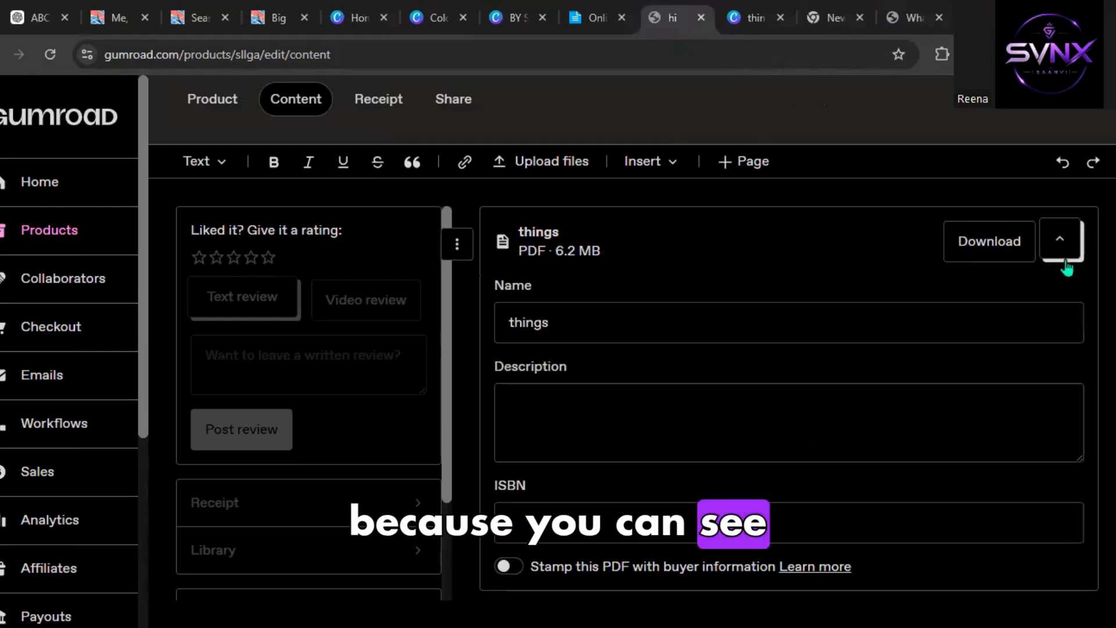
click(595, 325)
key(ctrl+a)
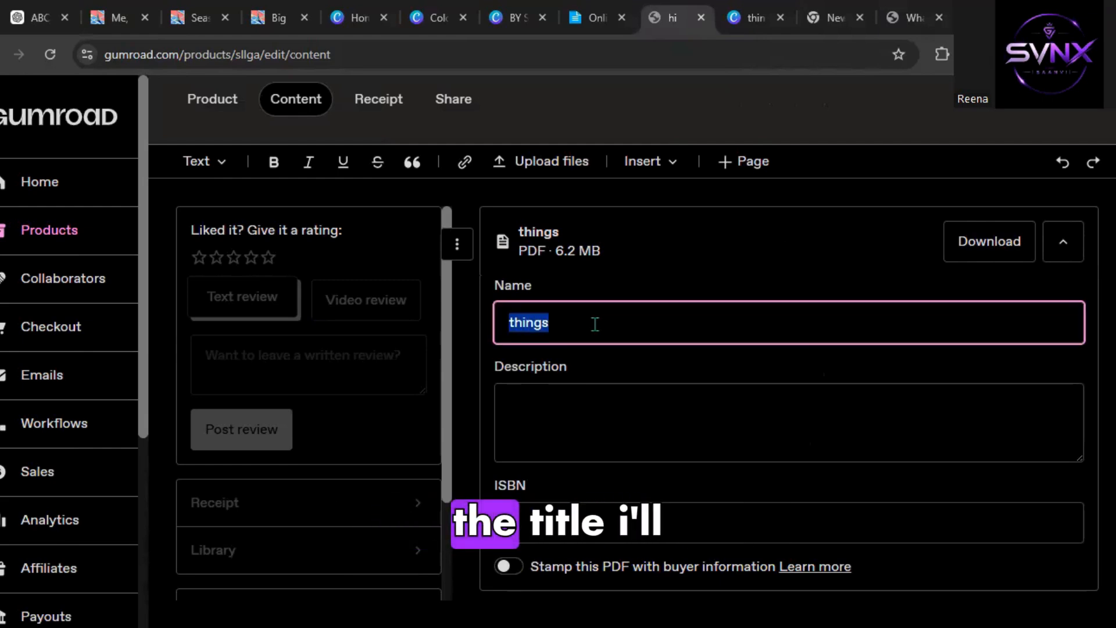
click(32, 17)
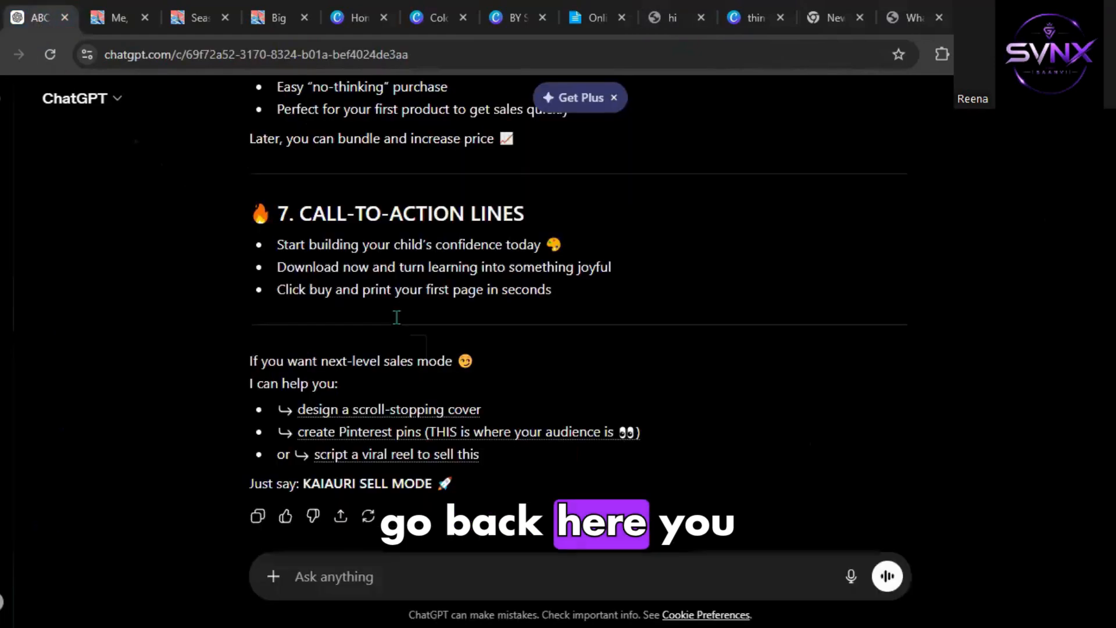
scroll(399, 261, up, 5)
scroll(401, 266, up, 10)
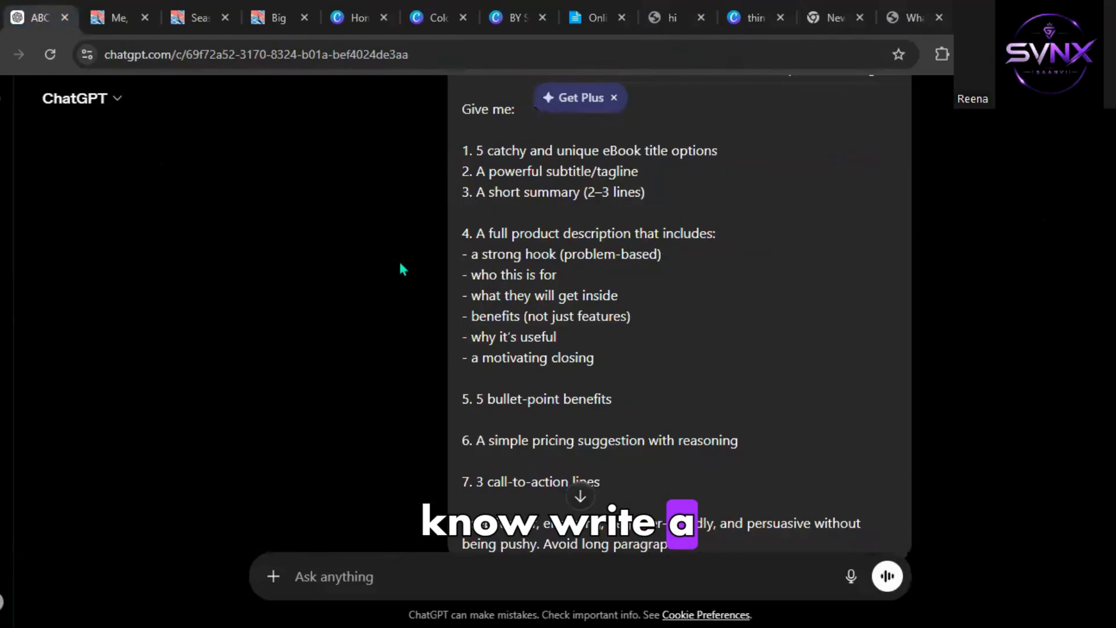
scroll(400, 265, down, 8)
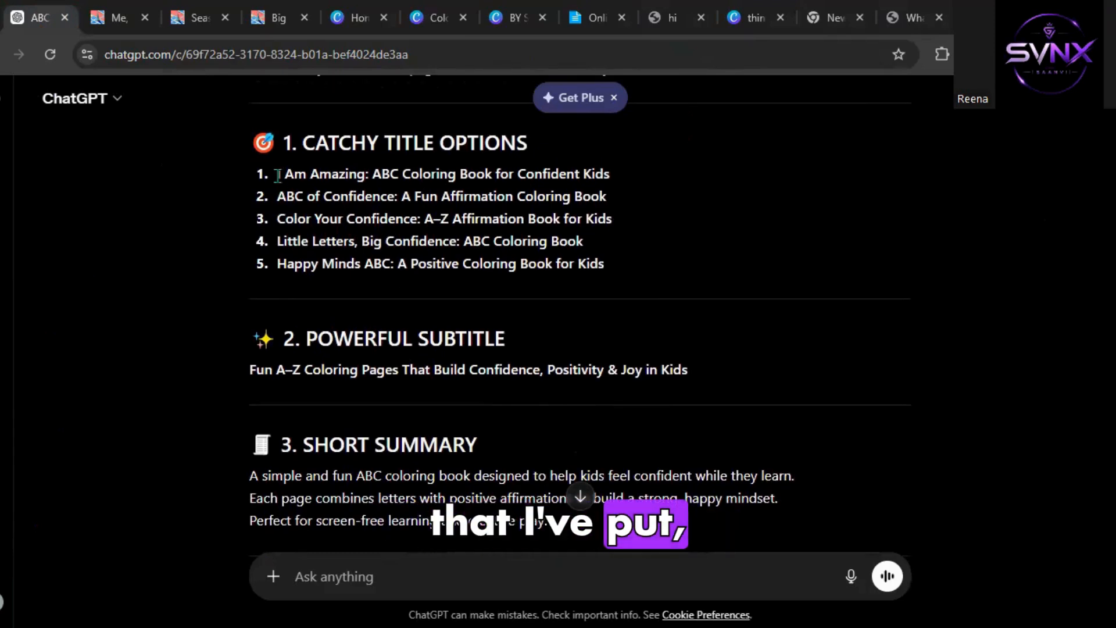
drag(277, 175, 596, 174)
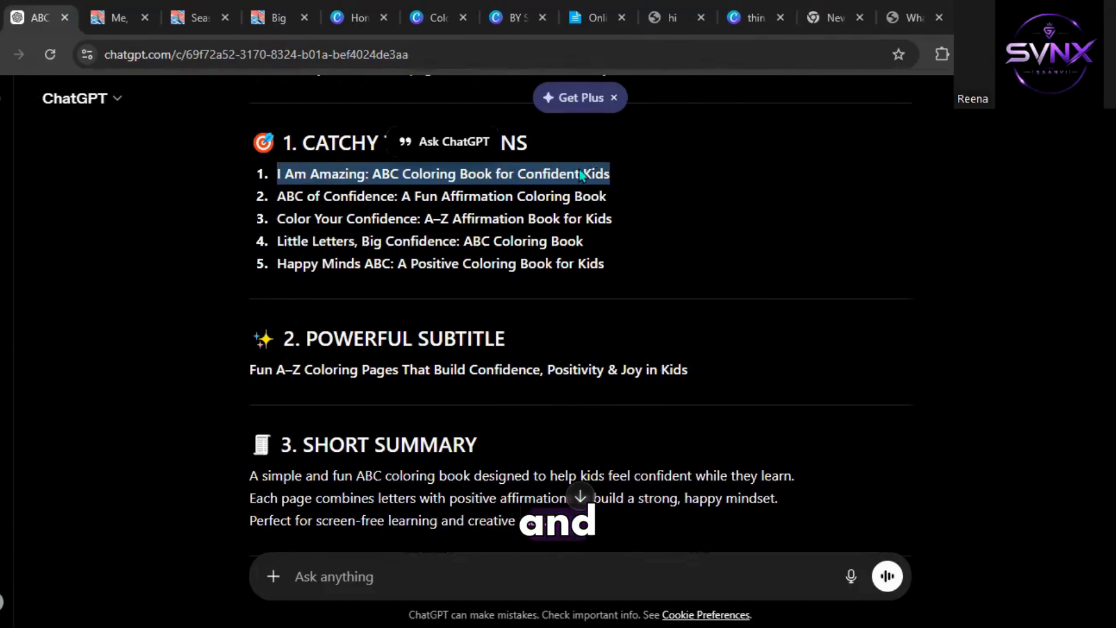
click(691, 14)
text(I Am Amazing: ABC Coloring Book for Confident Kids)
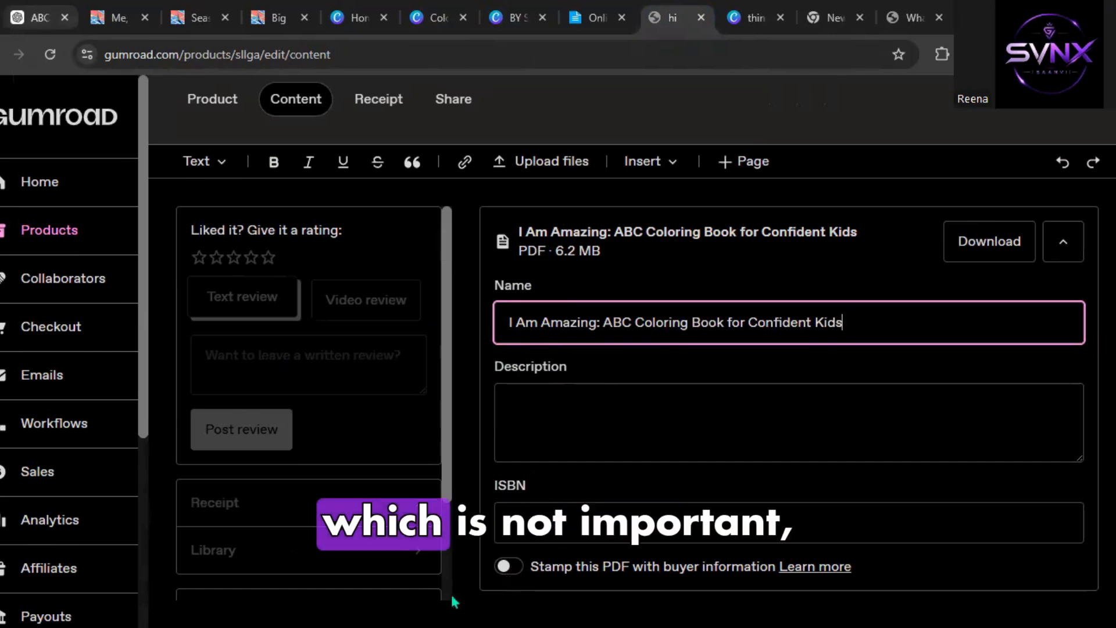
click(510, 568)
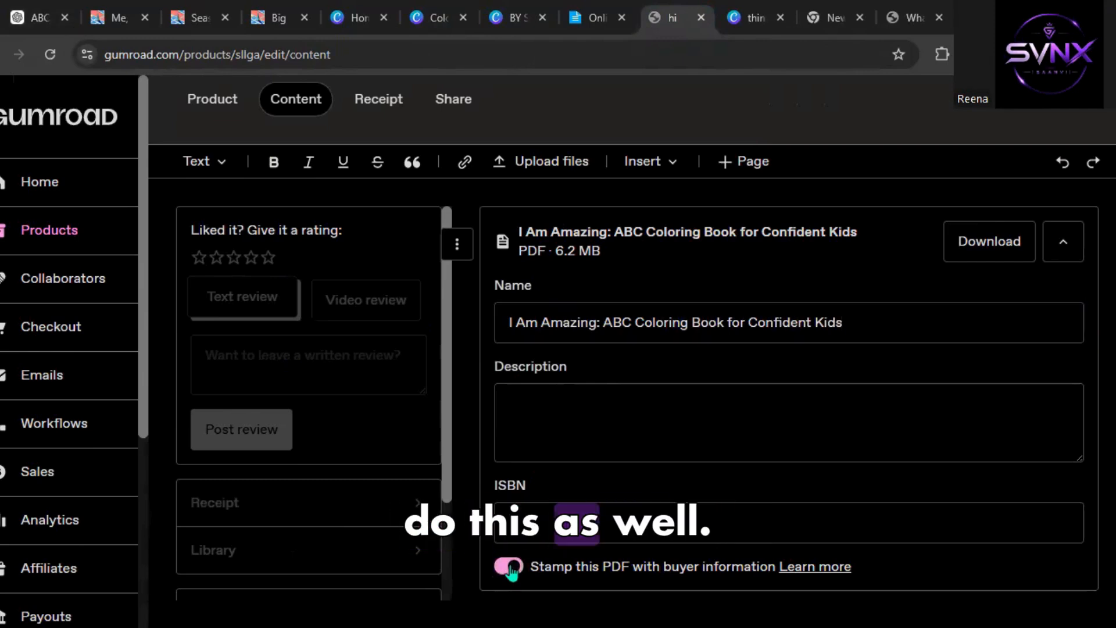
Set the receipt's download button text to Thank you for buying.
click(381, 109)
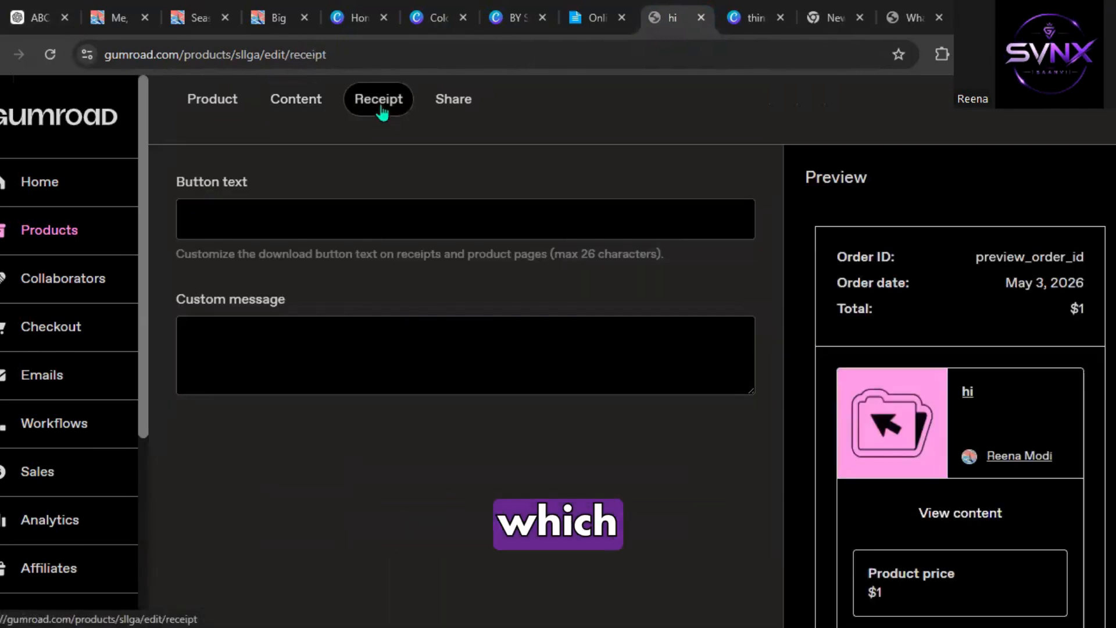
click(369, 230)
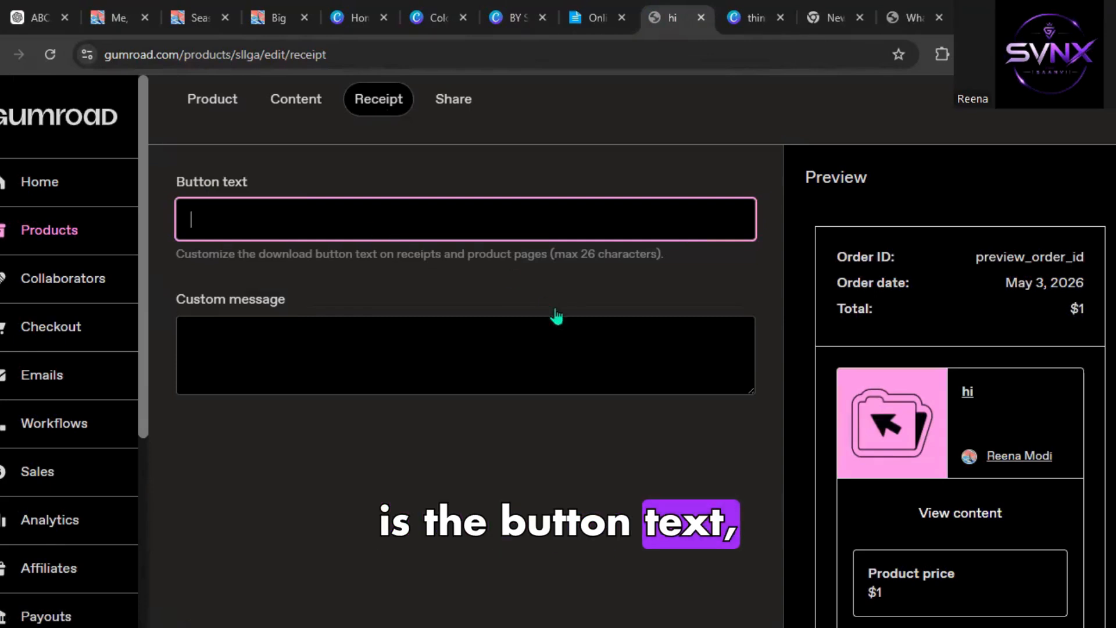
scroll(615, 393, down, 1)
scroll(616, 393, up, 1)
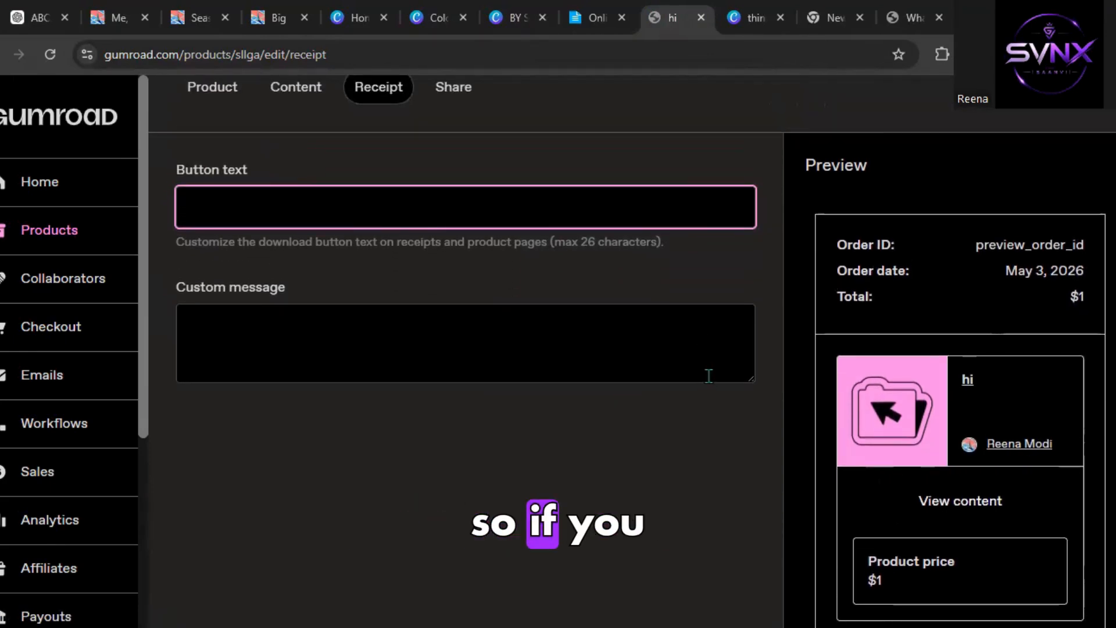
text(THAN)
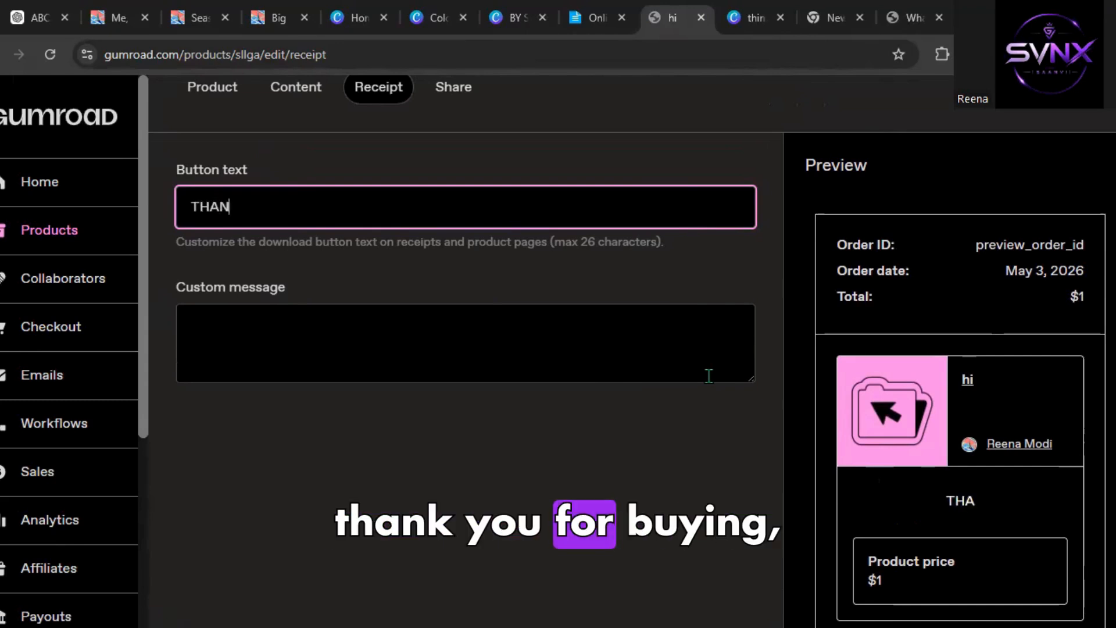
text(K YOU)
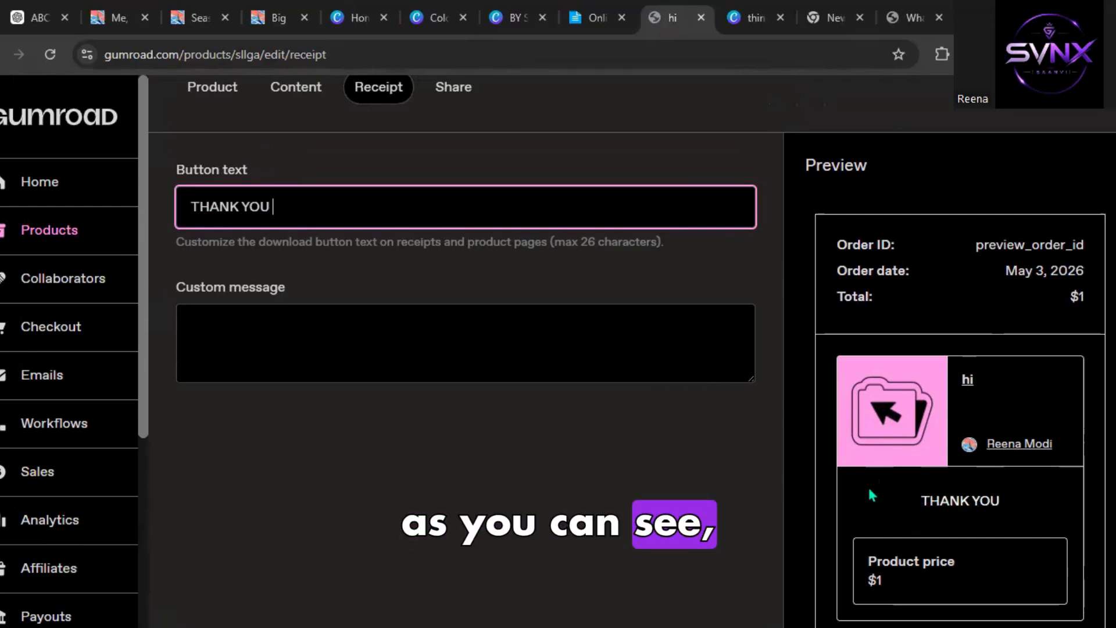
text( FOR BUYIN)
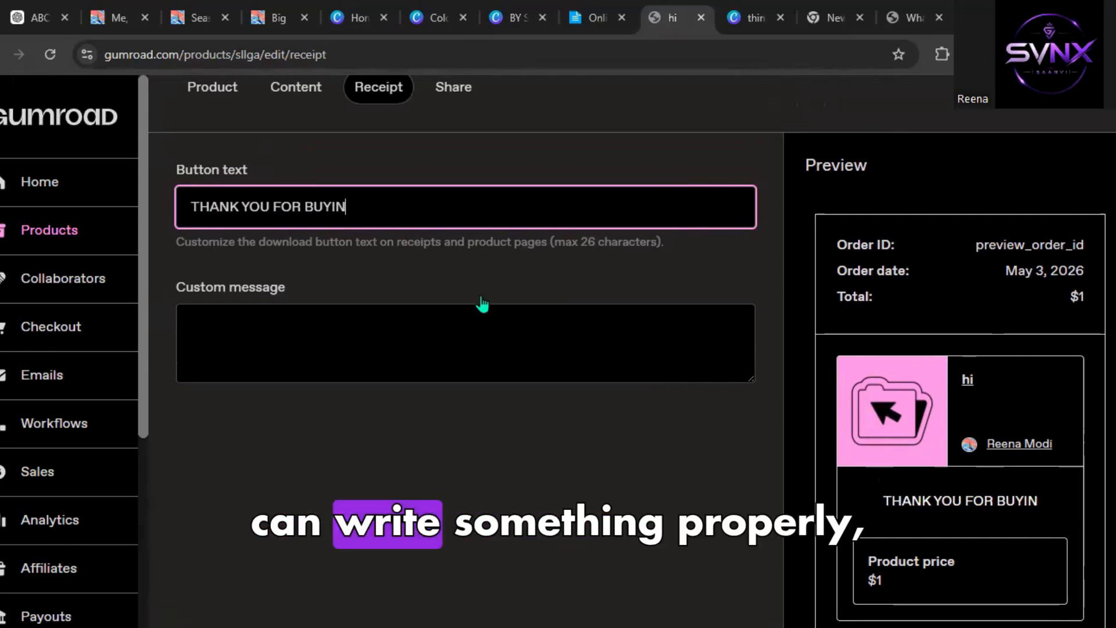
triple_click(301, 210)
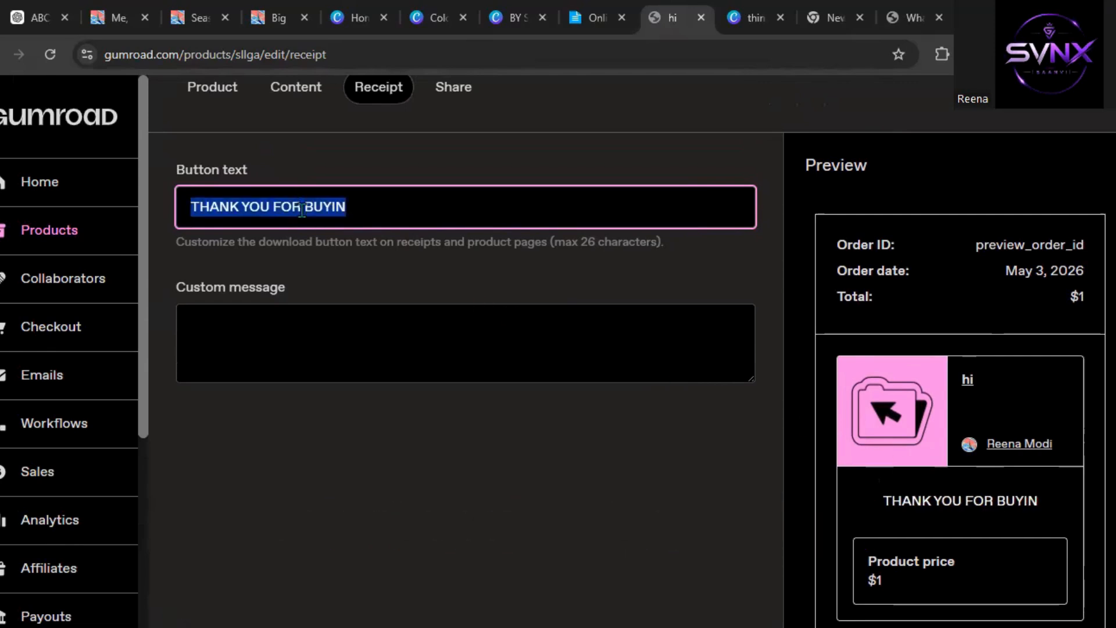
text(Thank you for)
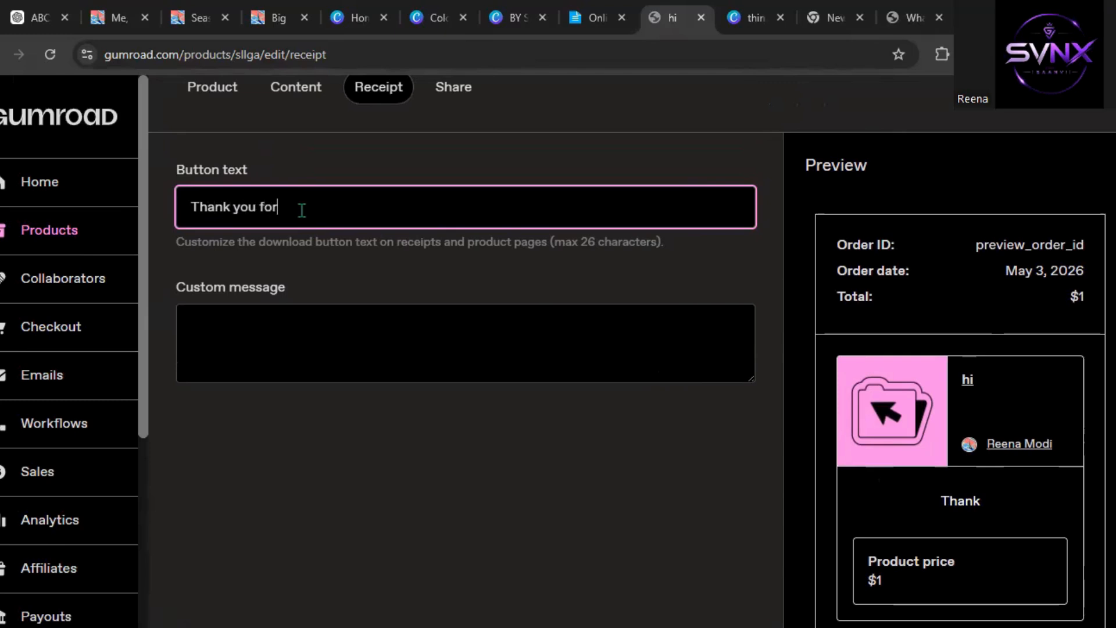
text( buying)
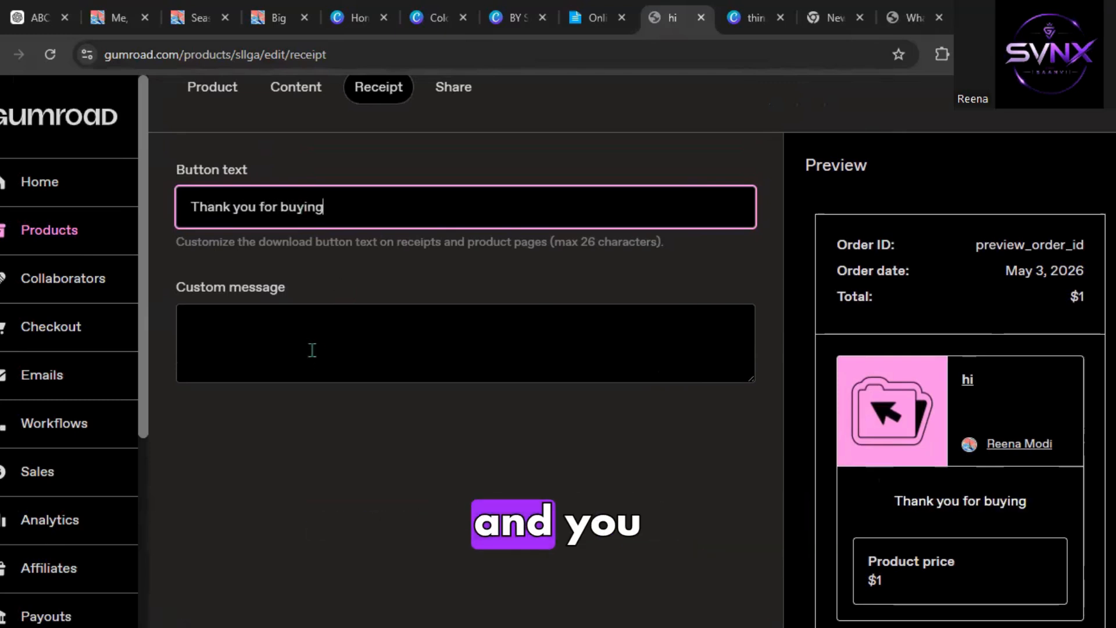
click(194, 319)
text(hi)
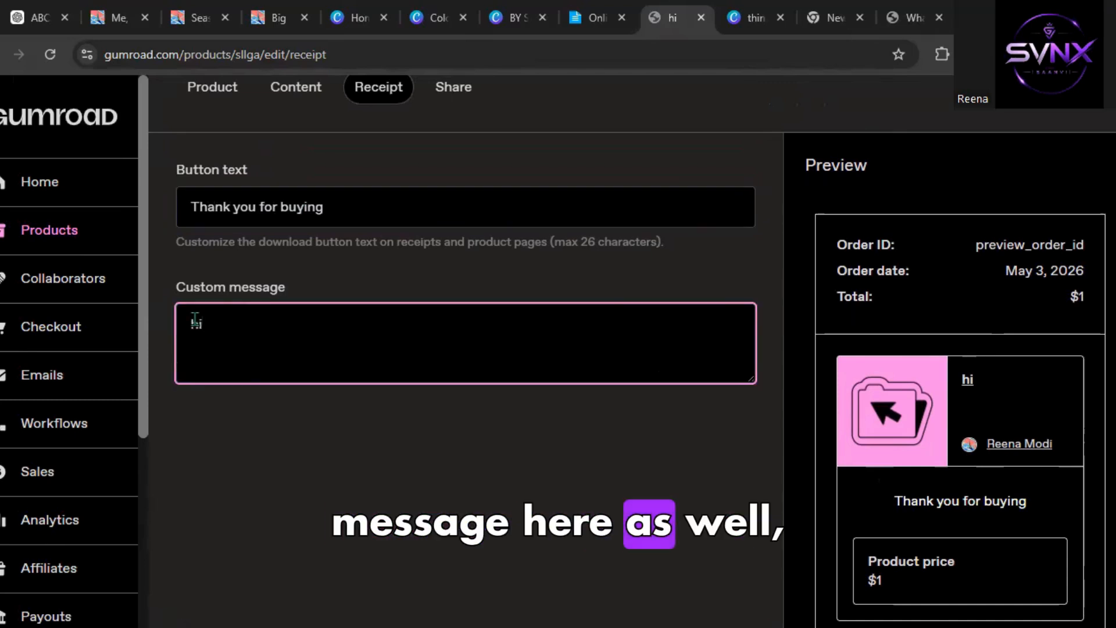
key(BackSpace)
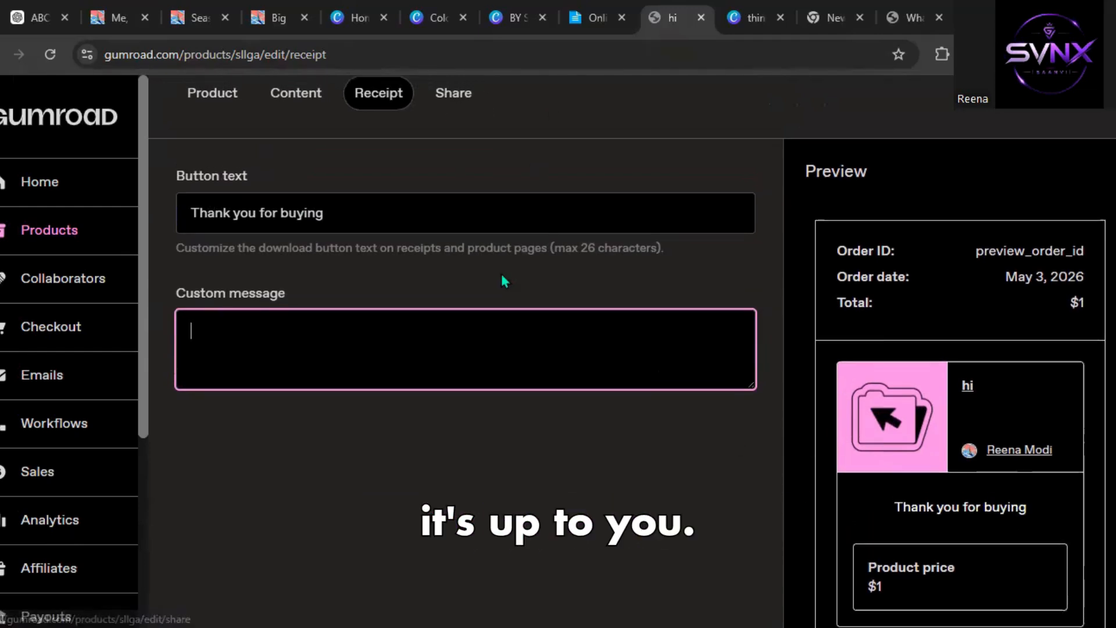
Publish the product from its receipt settings.
scroll(500, 271, down, 1)
scroll(500, 271, up, 3)
click(457, 162)
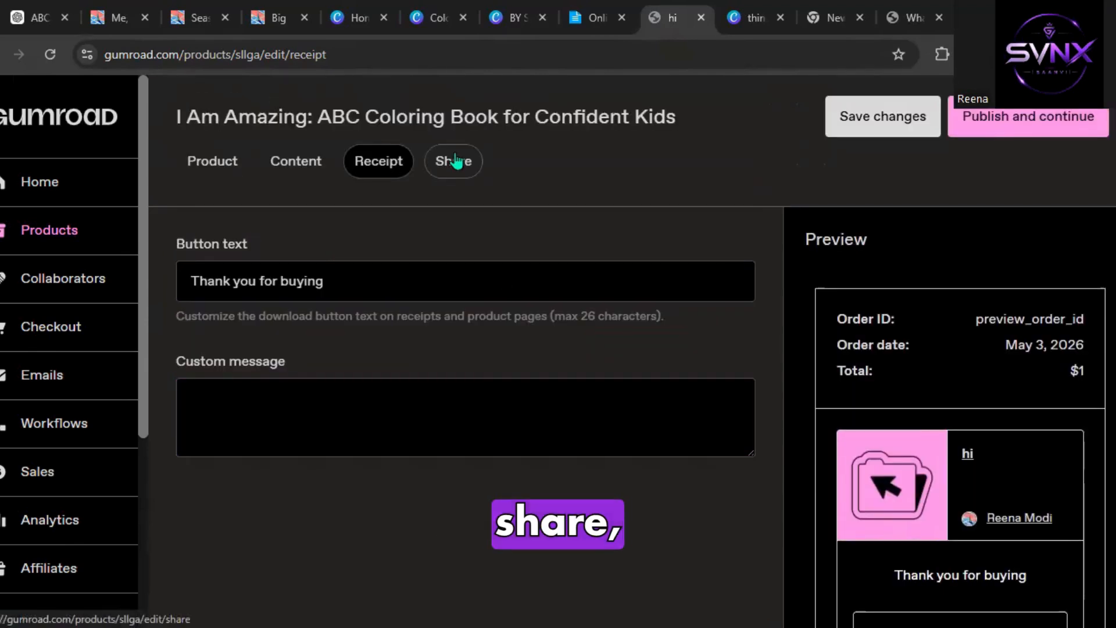
click(998, 128)
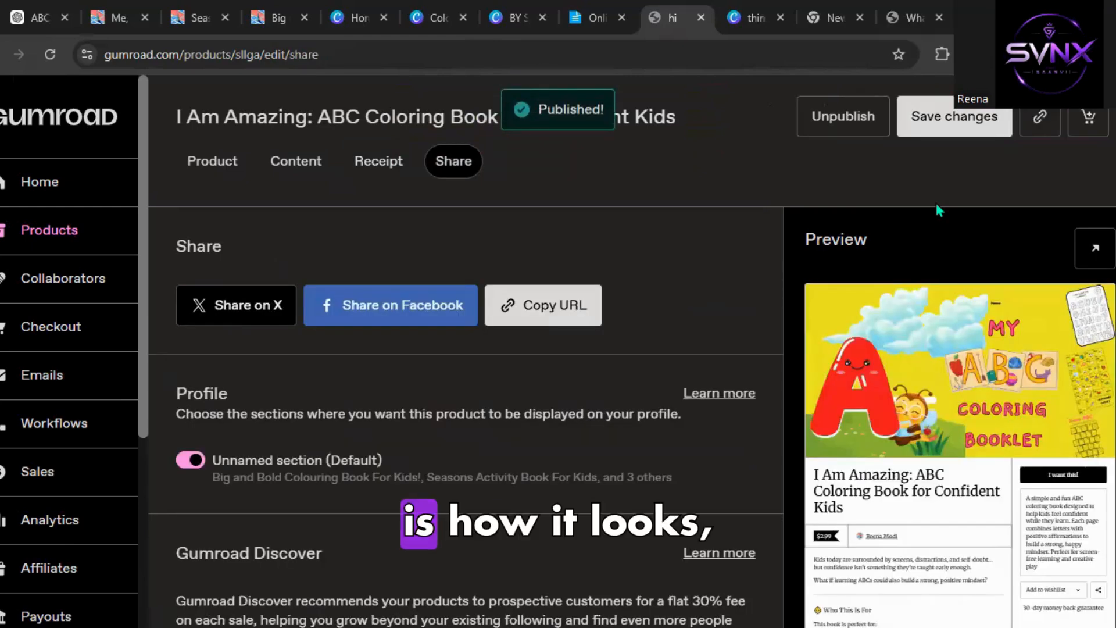
Open the published product page preview and scroll through its cover and description.
click(1091, 255)
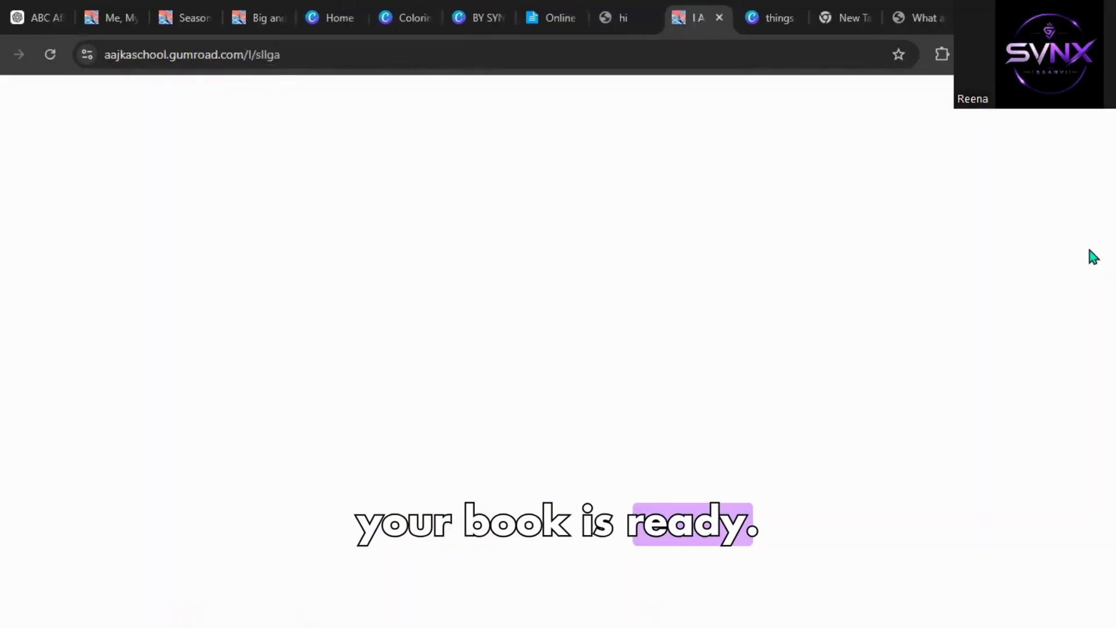
scroll(1091, 254, down, 8)
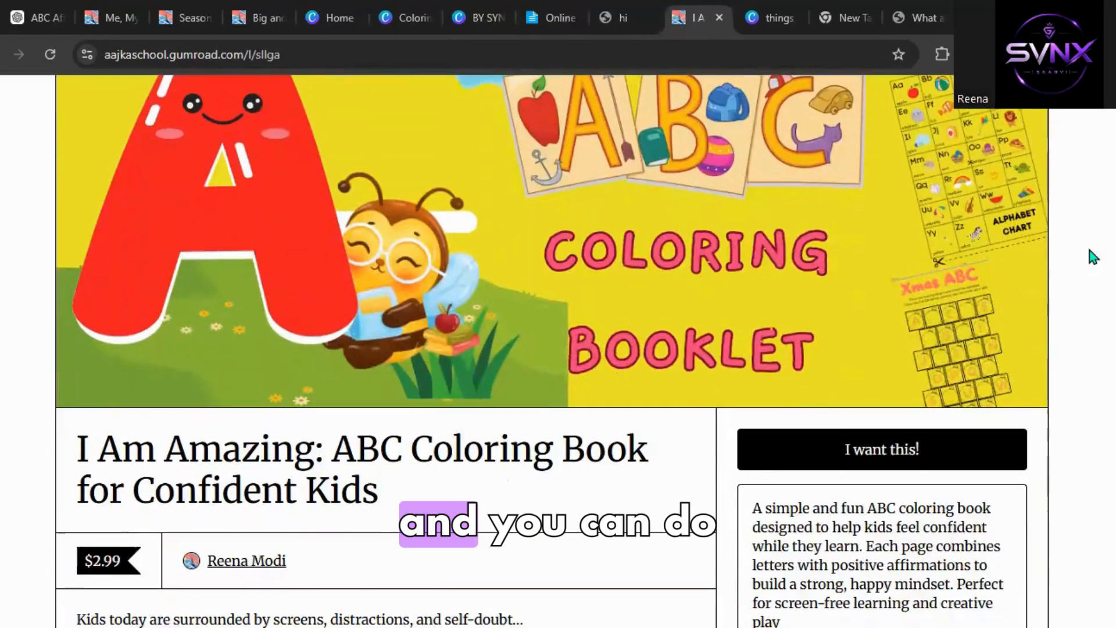
scroll(1092, 254, down, 4)
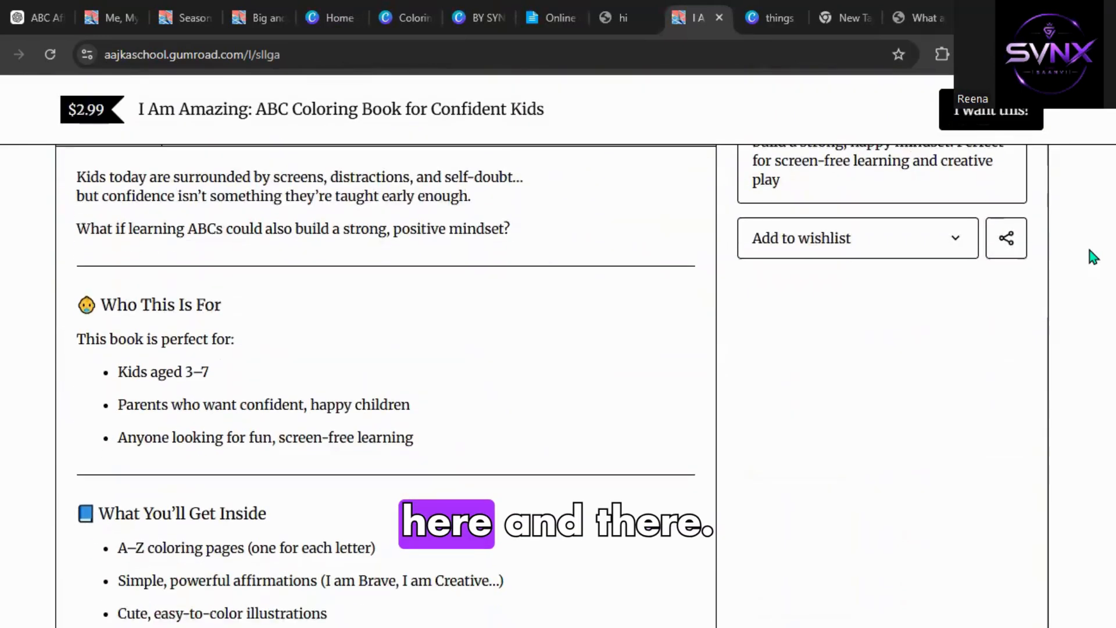
scroll(1091, 254, down, 4)
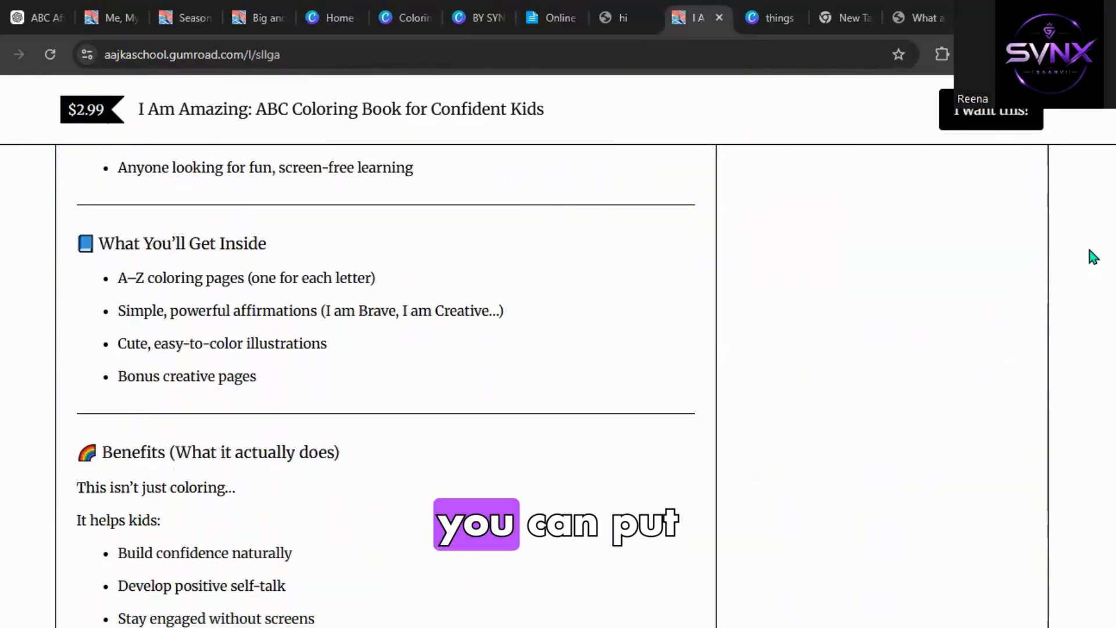
scroll(950, 417, down, 8)
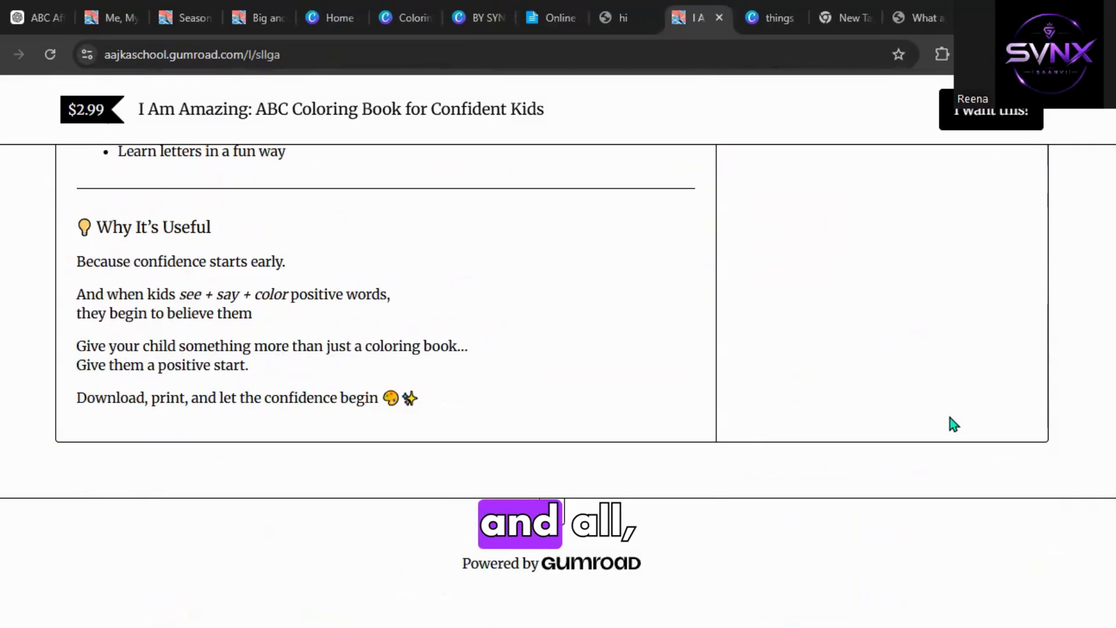
scroll(900, 434, up, 15)
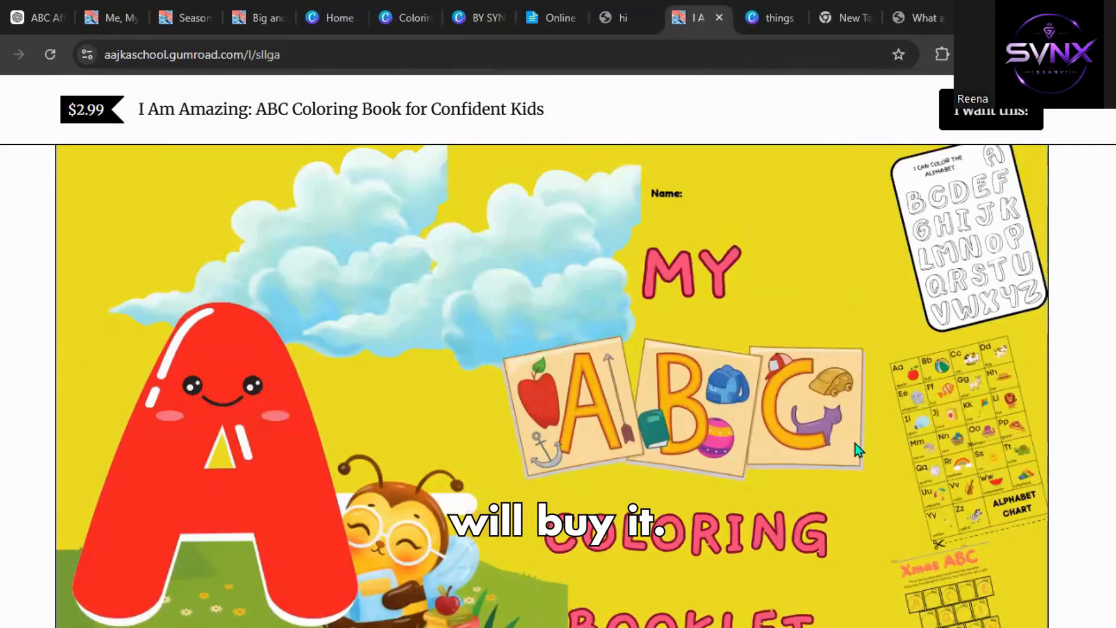
scroll(855, 444, down, 4)
scroll(748, 404, up, 4)
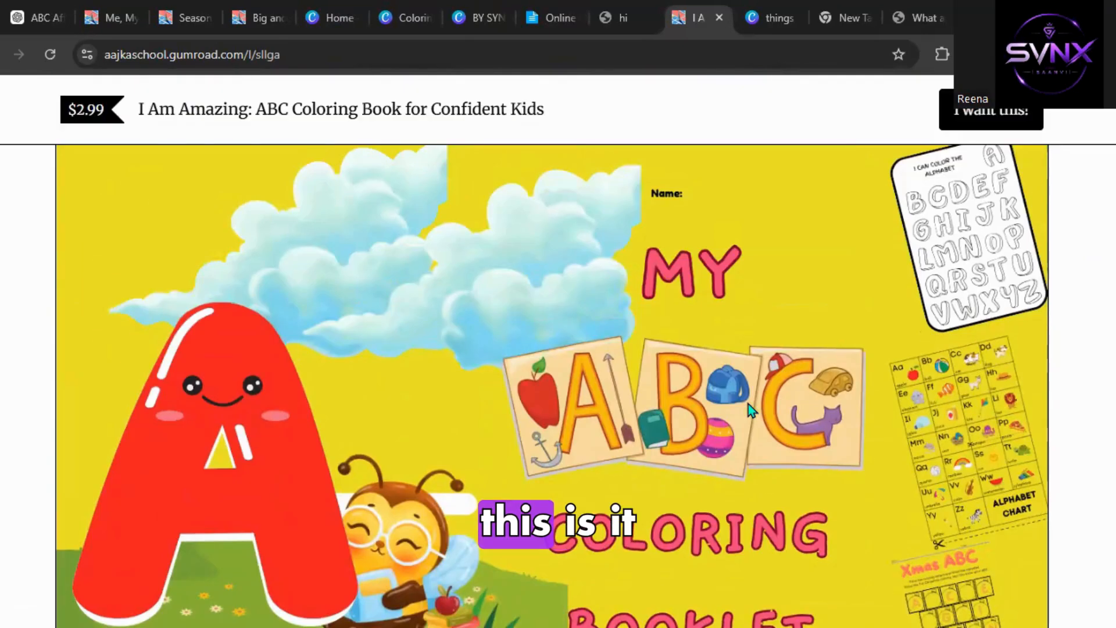